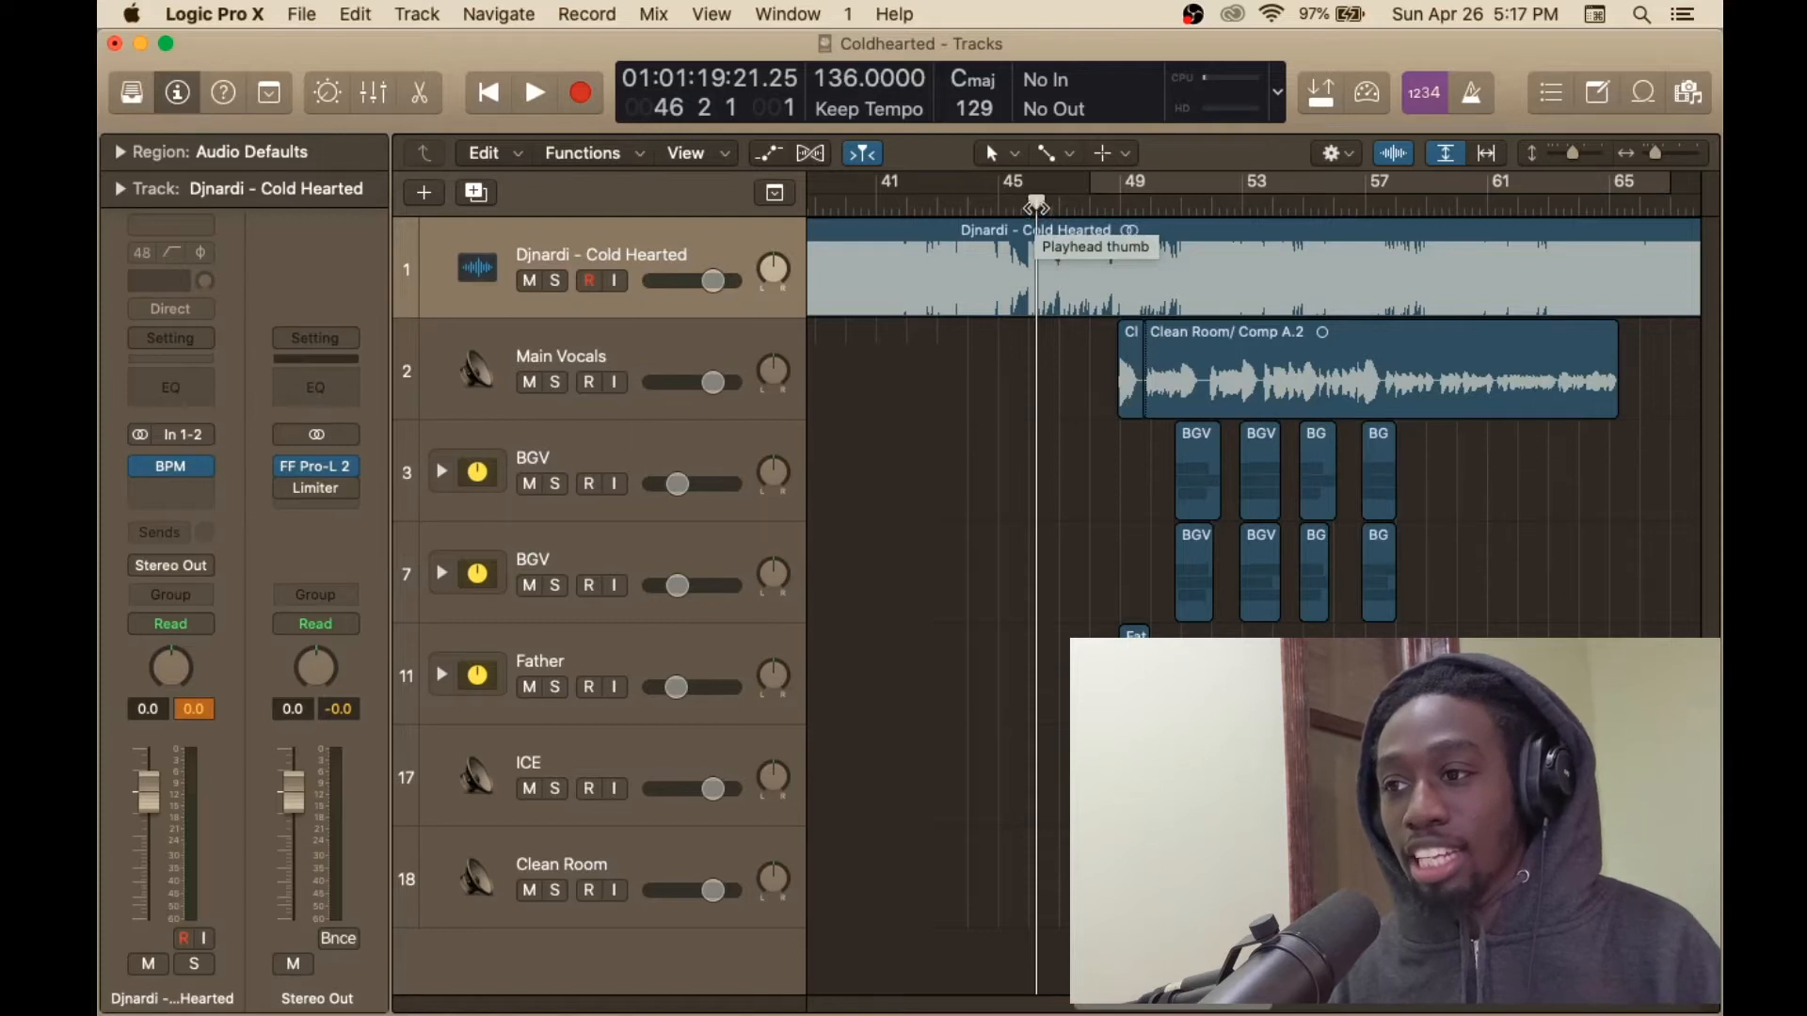
Play the arrangement from bar 46 to about bar 70 to hear the vocal section over the beat
key(space)
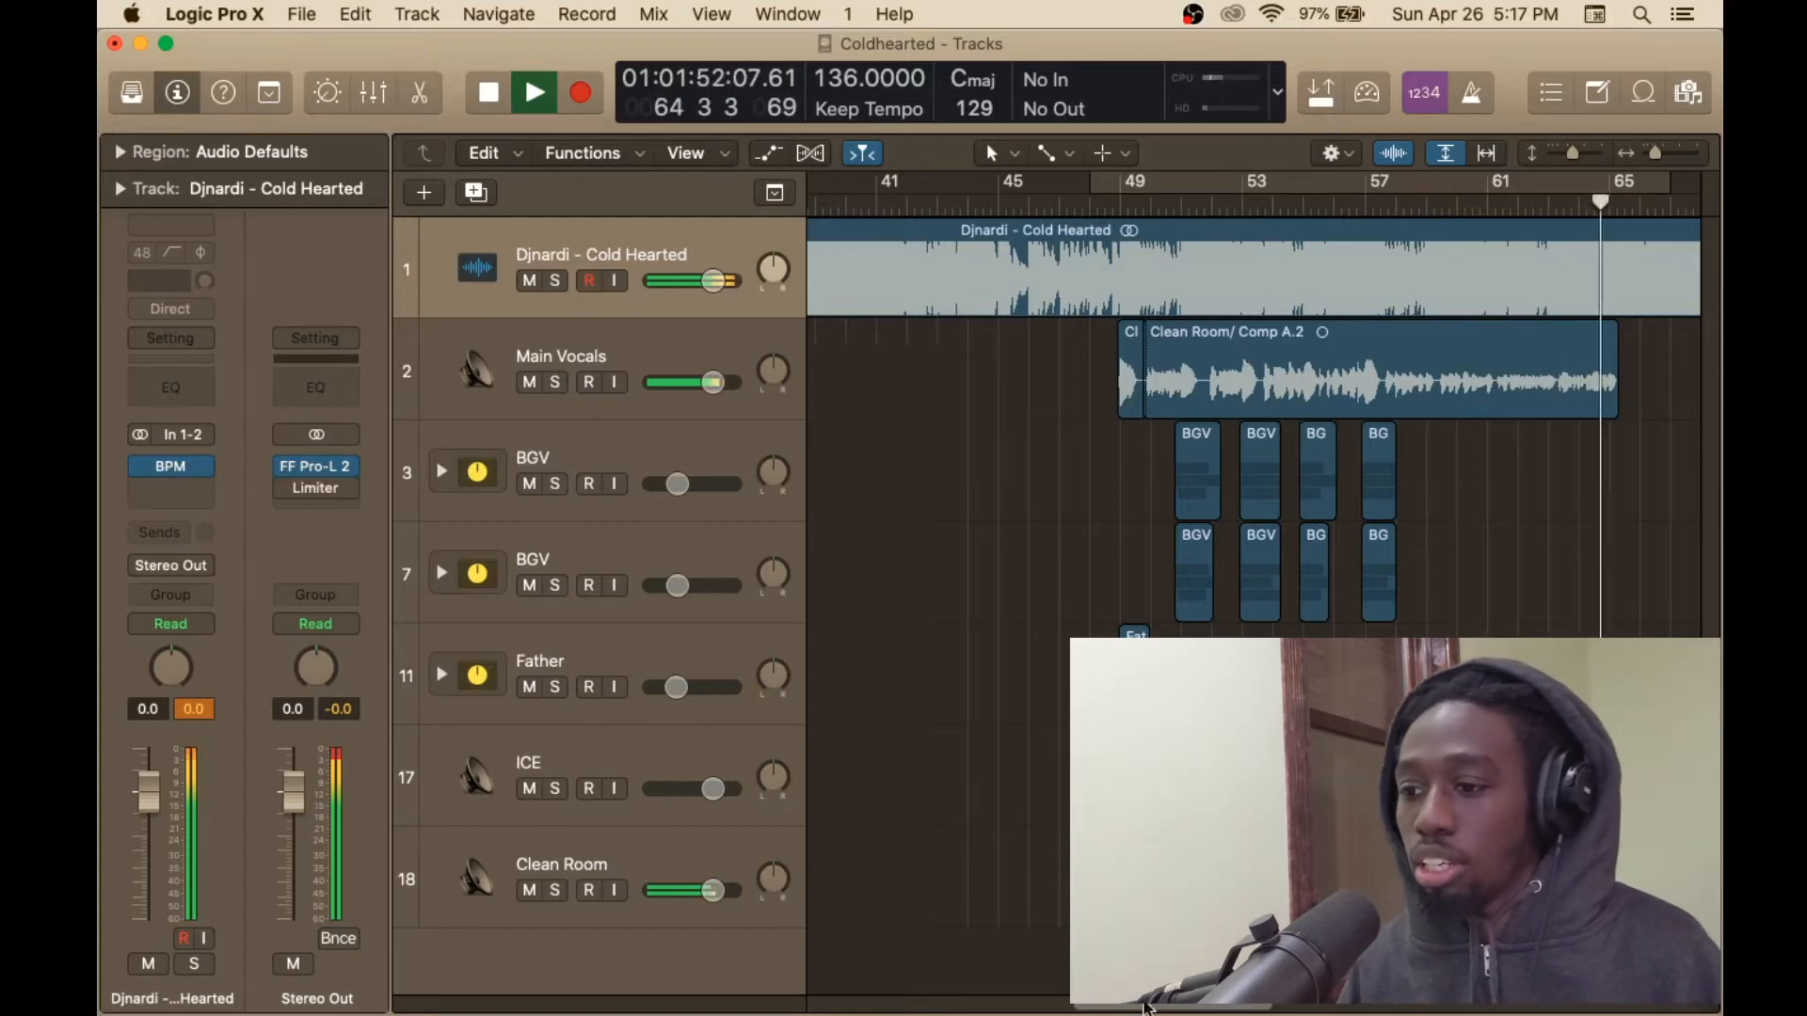
drag(1171, 1008, 1275, 1009)
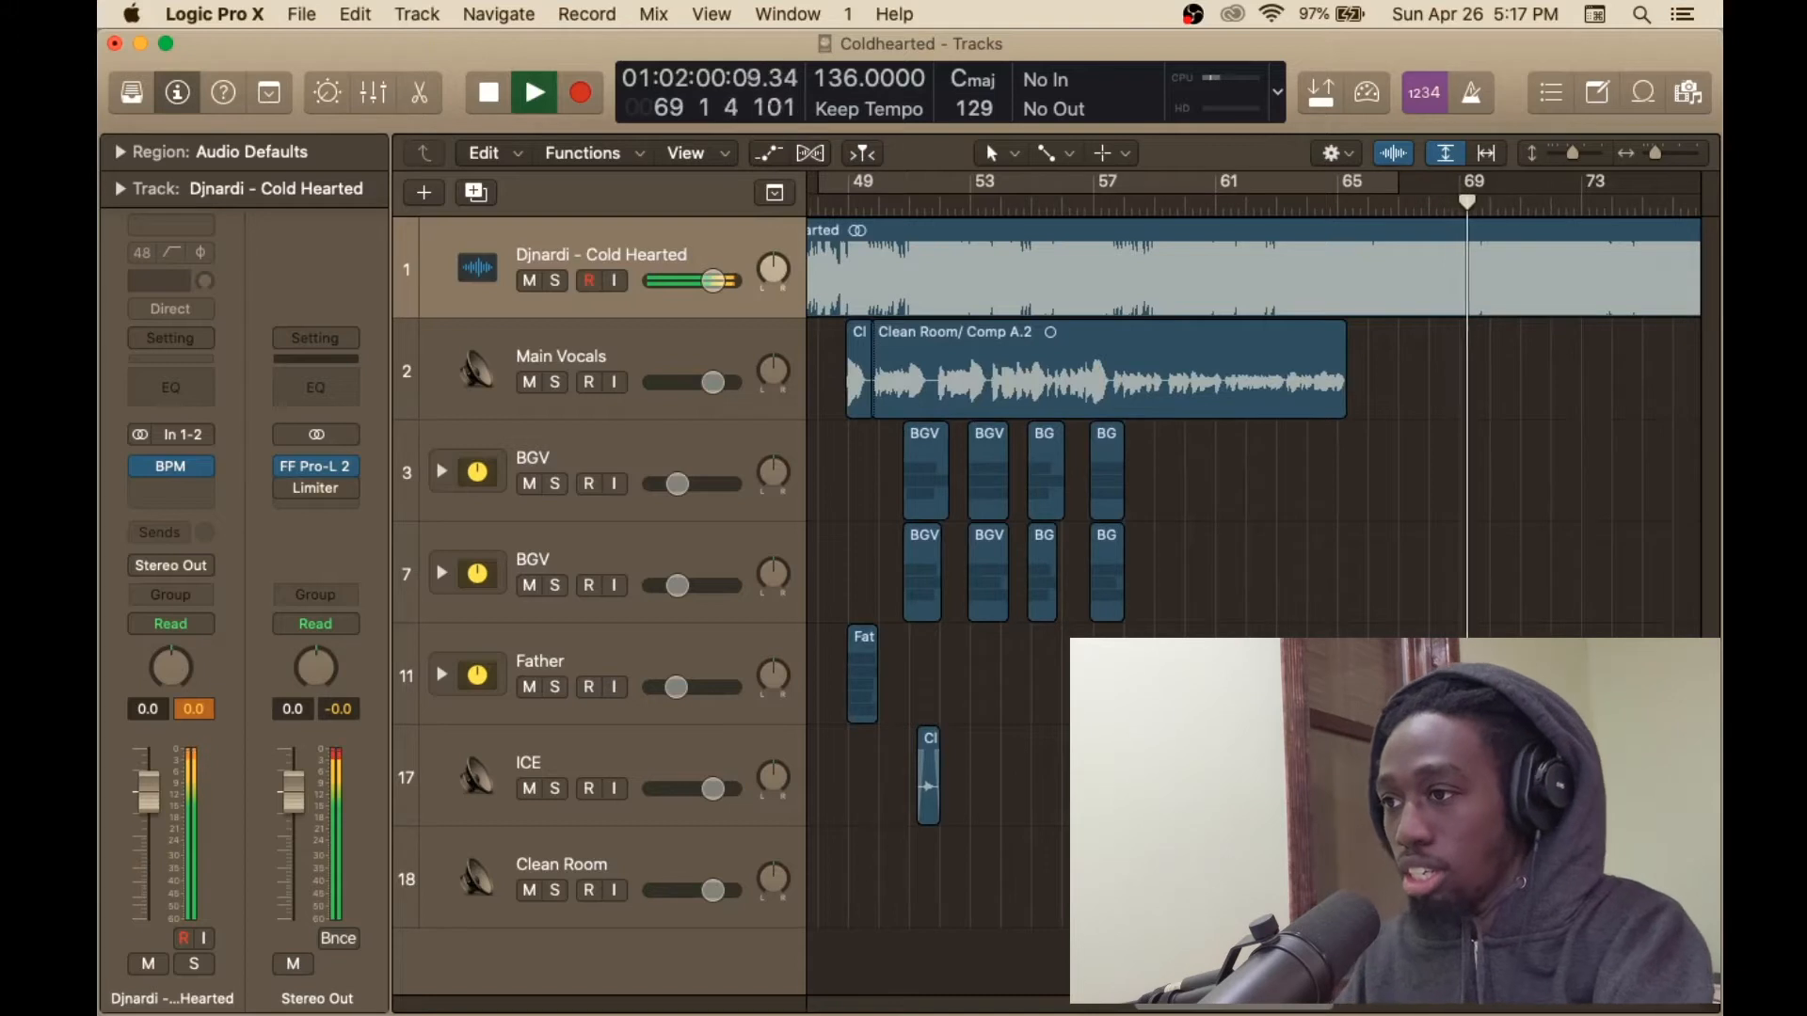
key(space)
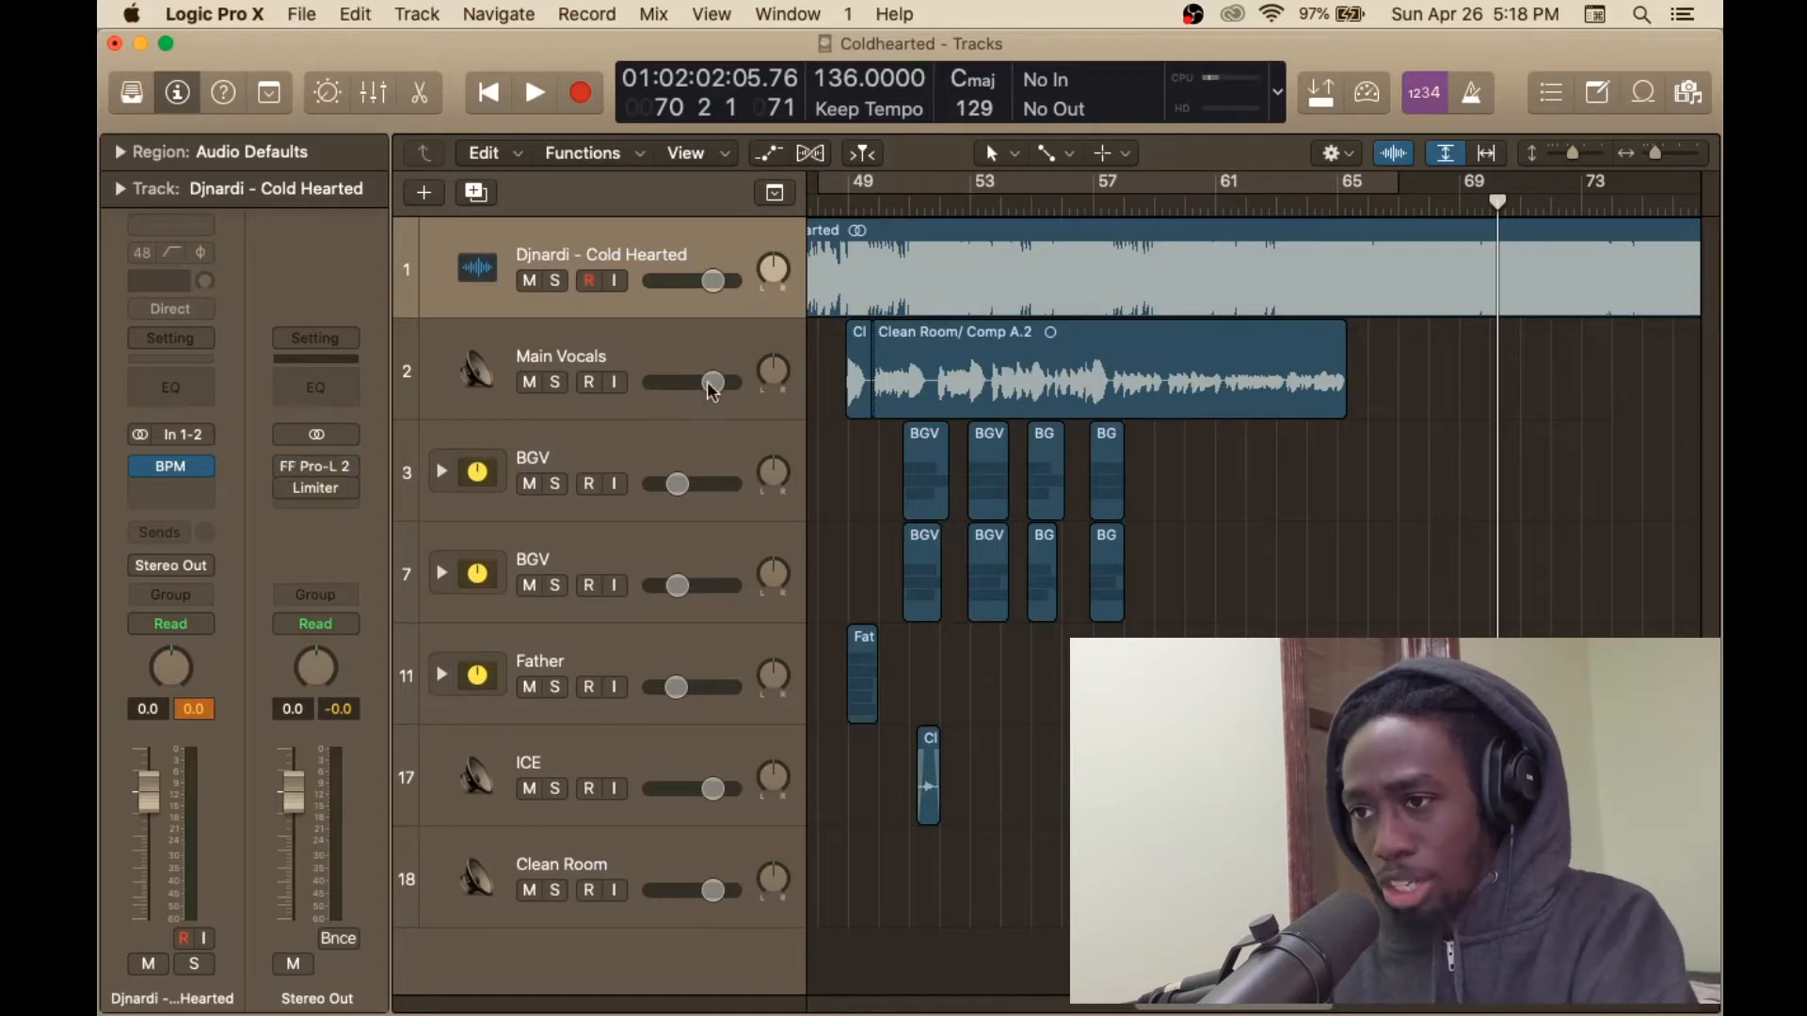
Replay the section from about bar 49 and check the Stereo Out peak level
click(849, 209)
scroll(874, 215, left, 4)
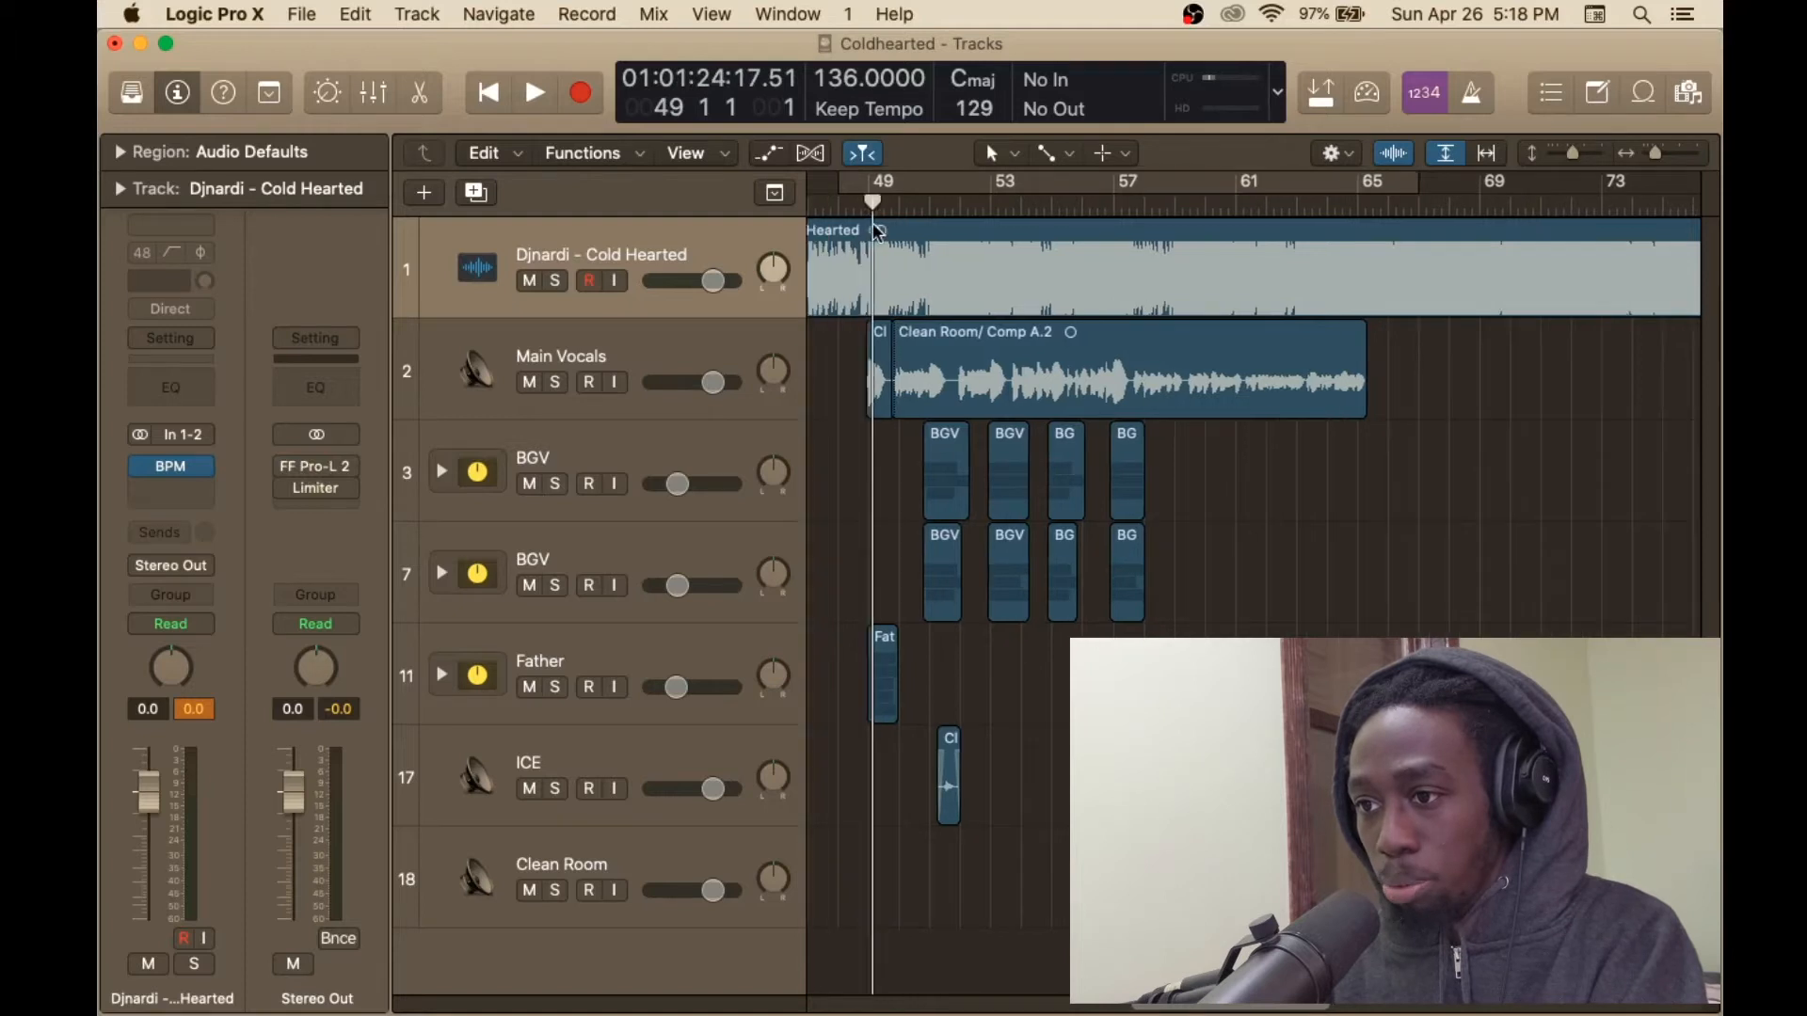
click(890, 209)
key(space)
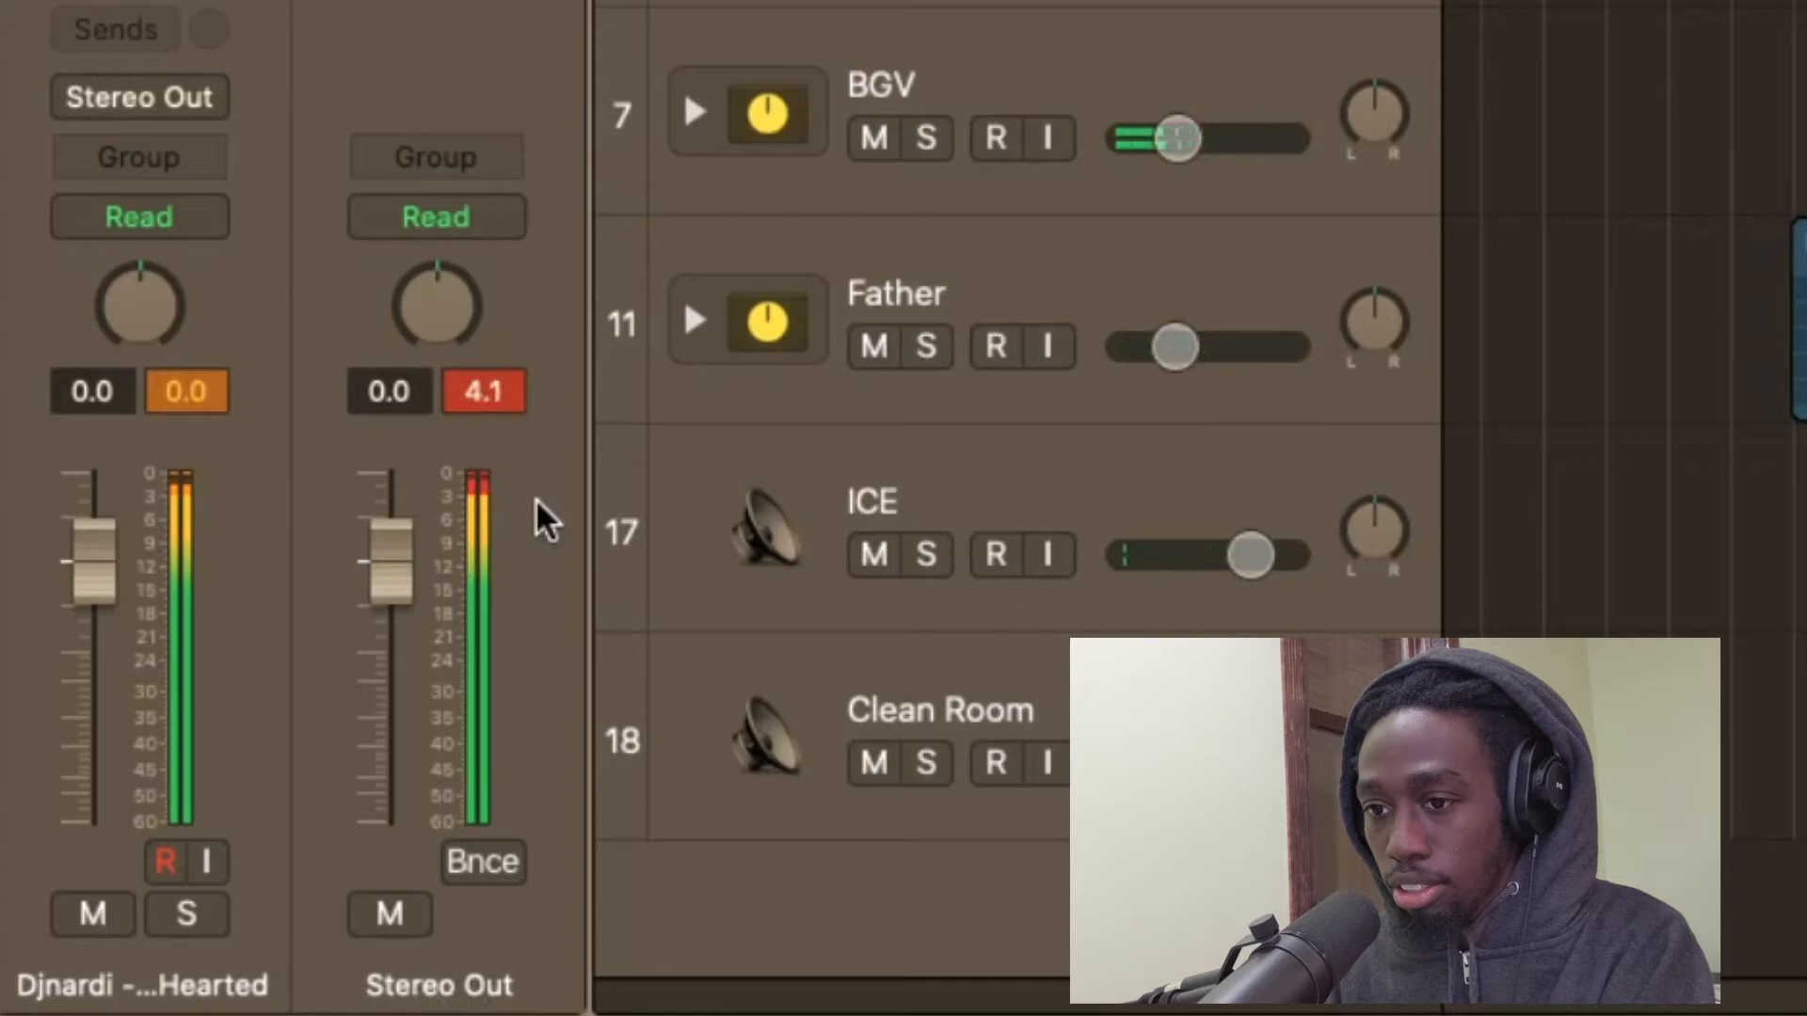
key(space)
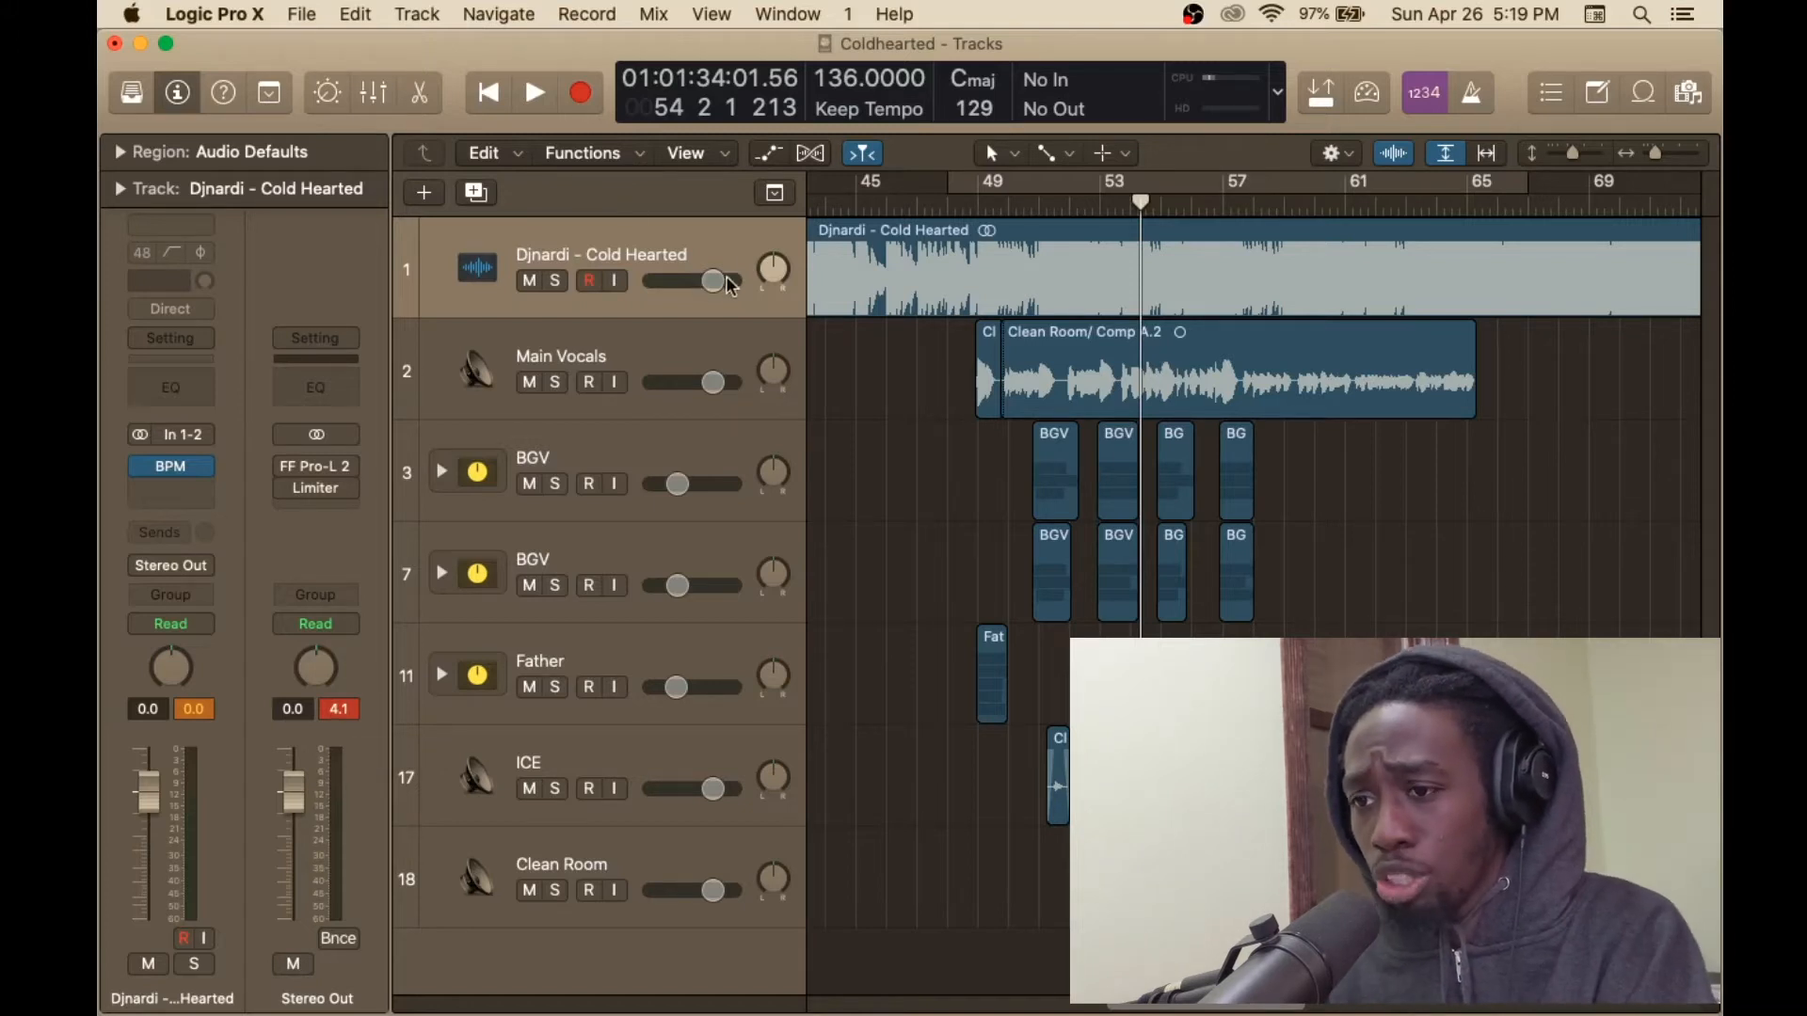
Lower the Cold Hearted beat track to -6.4 dB and Main Vocals to -4.8 dB, checking the balance with playback
drag(718, 290, 692, 280)
key(space)
key(Return)
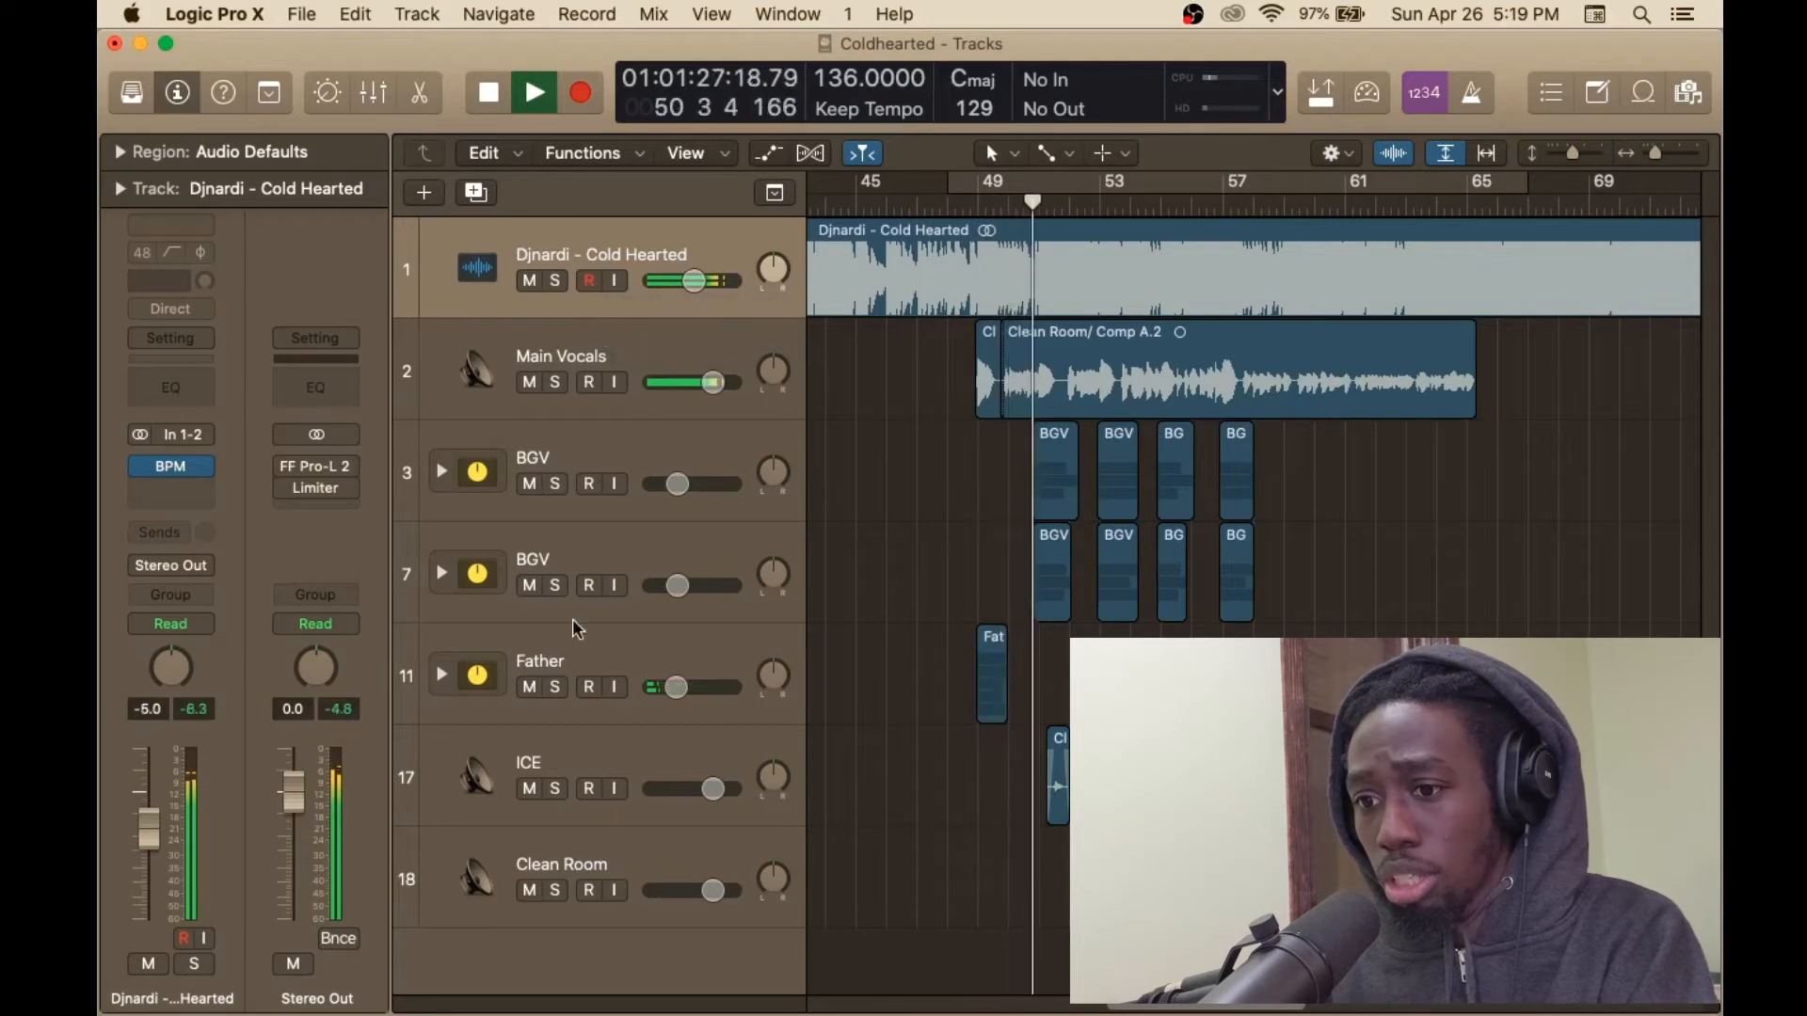
drag(713, 382, 702, 382)
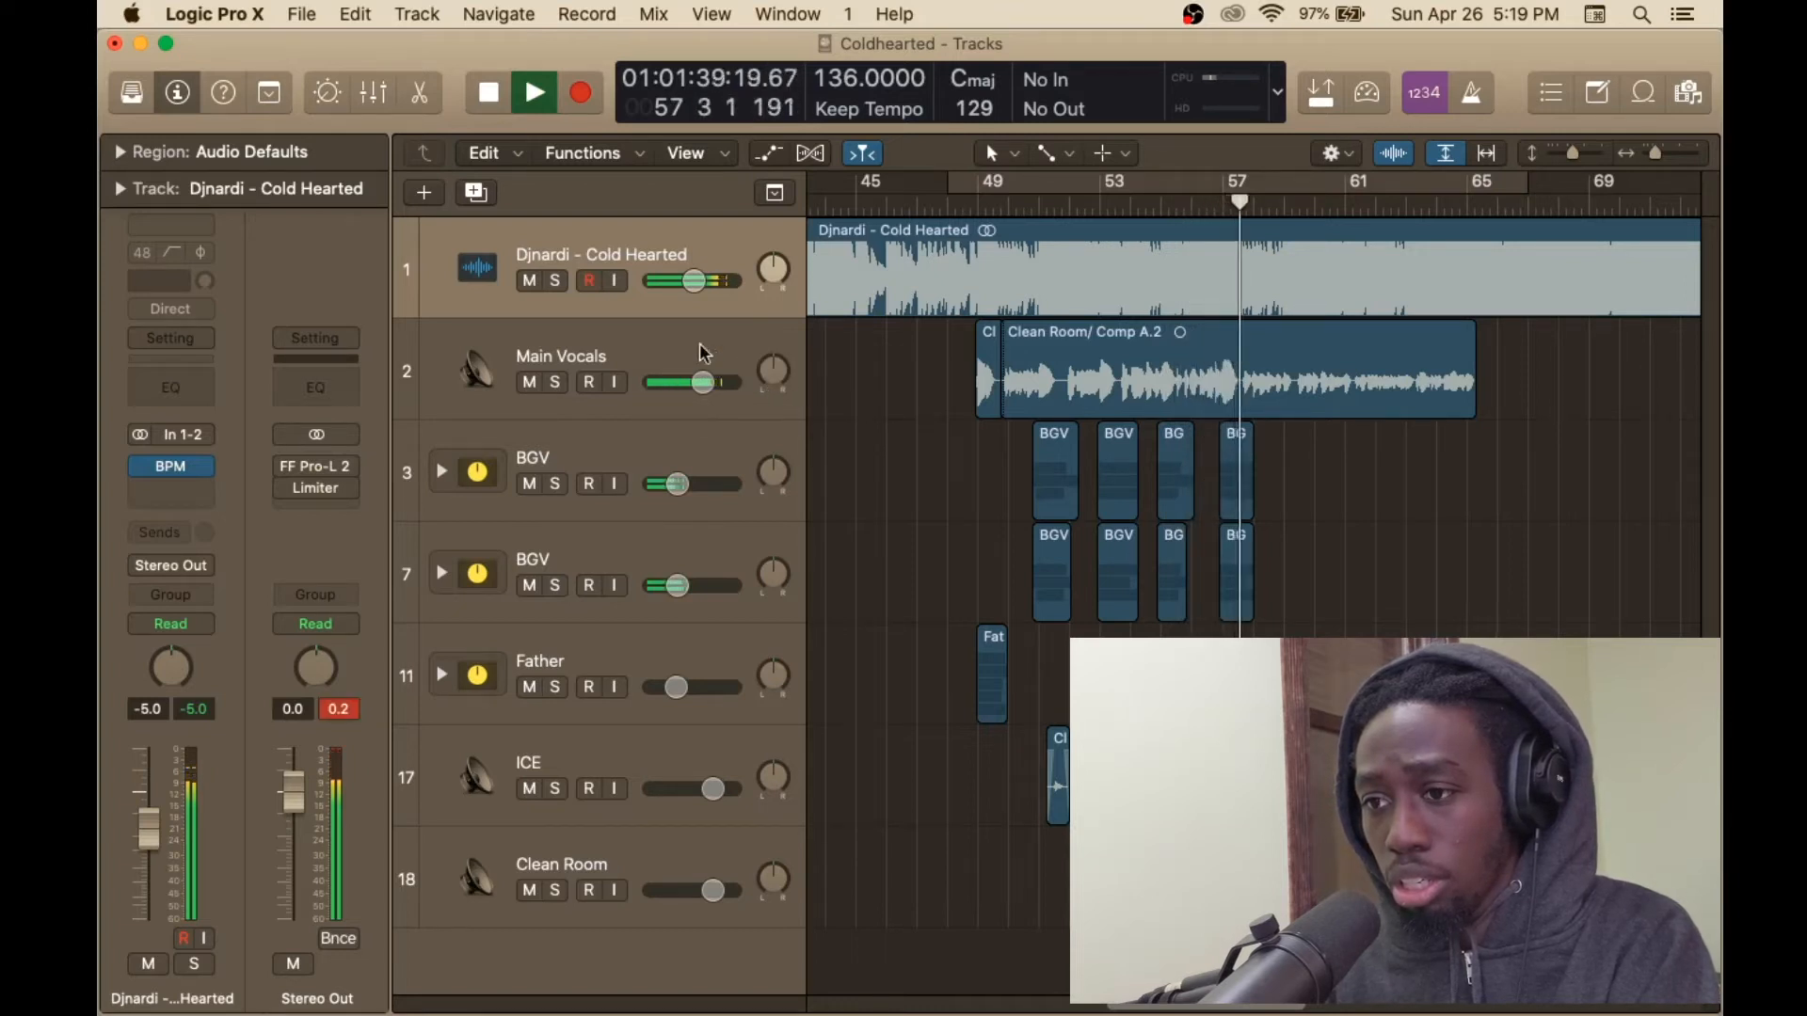
key(space)
drag(701, 292, 697, 292)
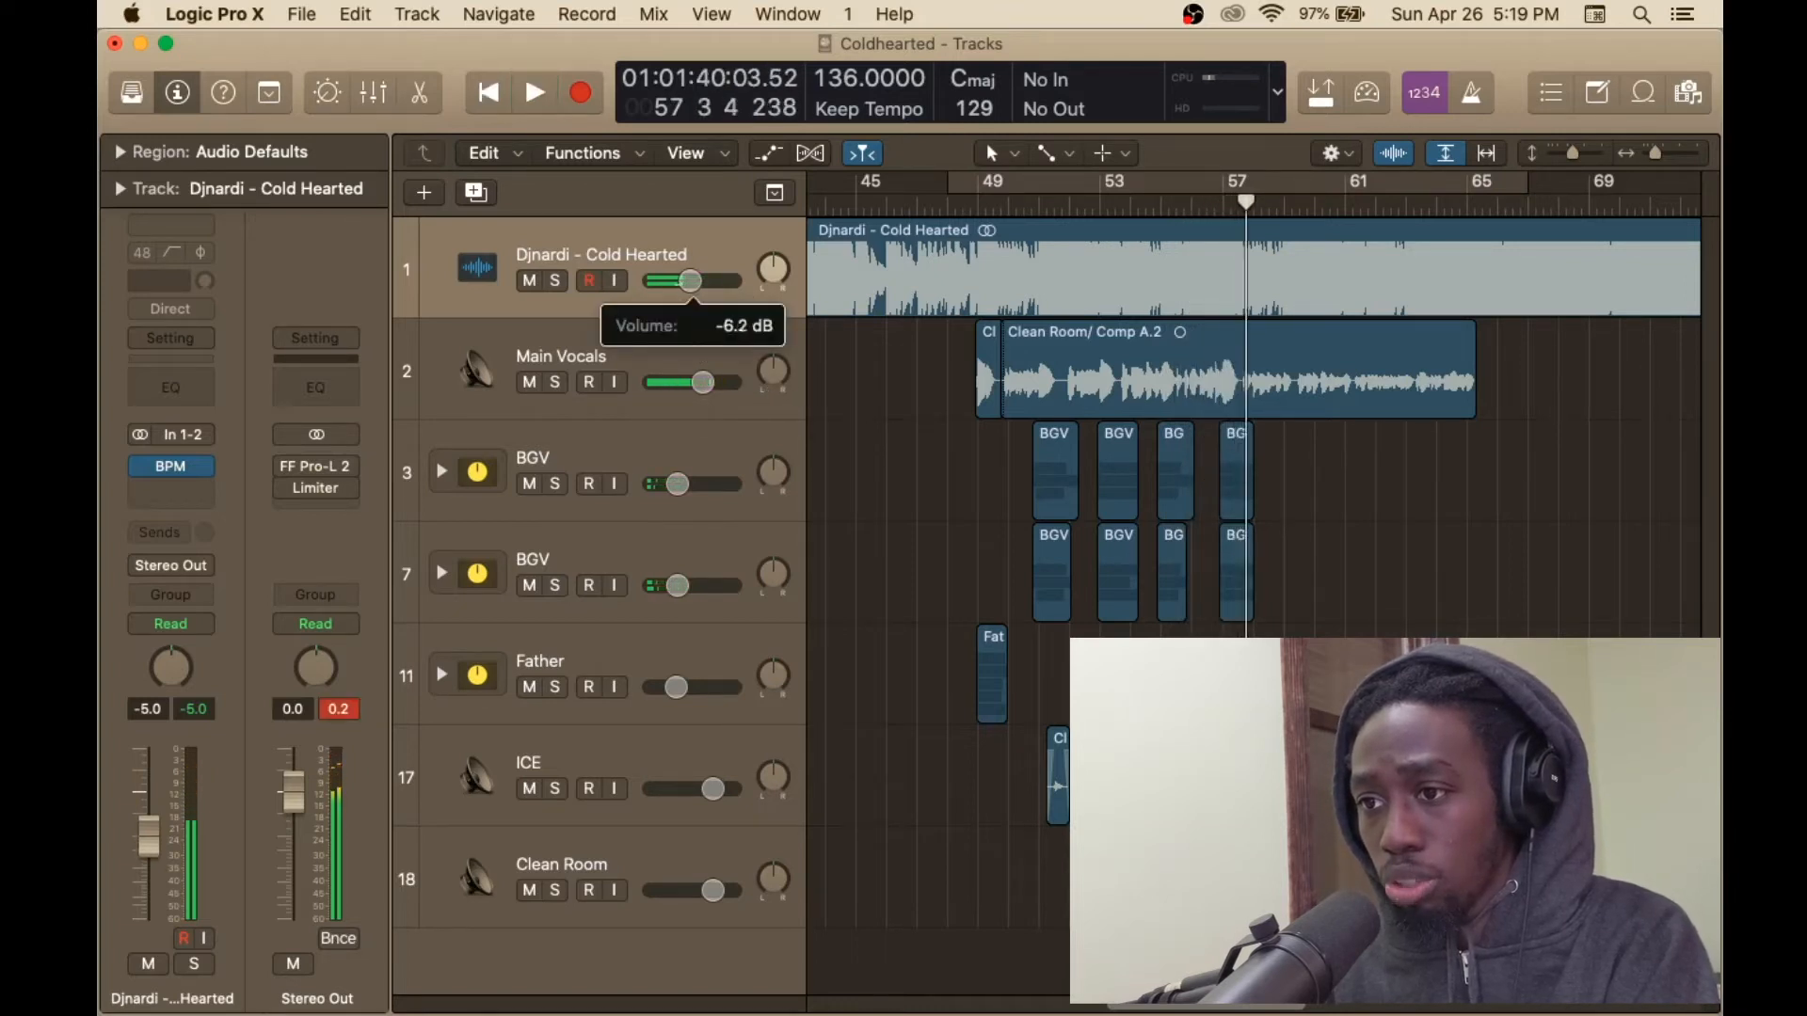
drag(703, 382, 700, 382)
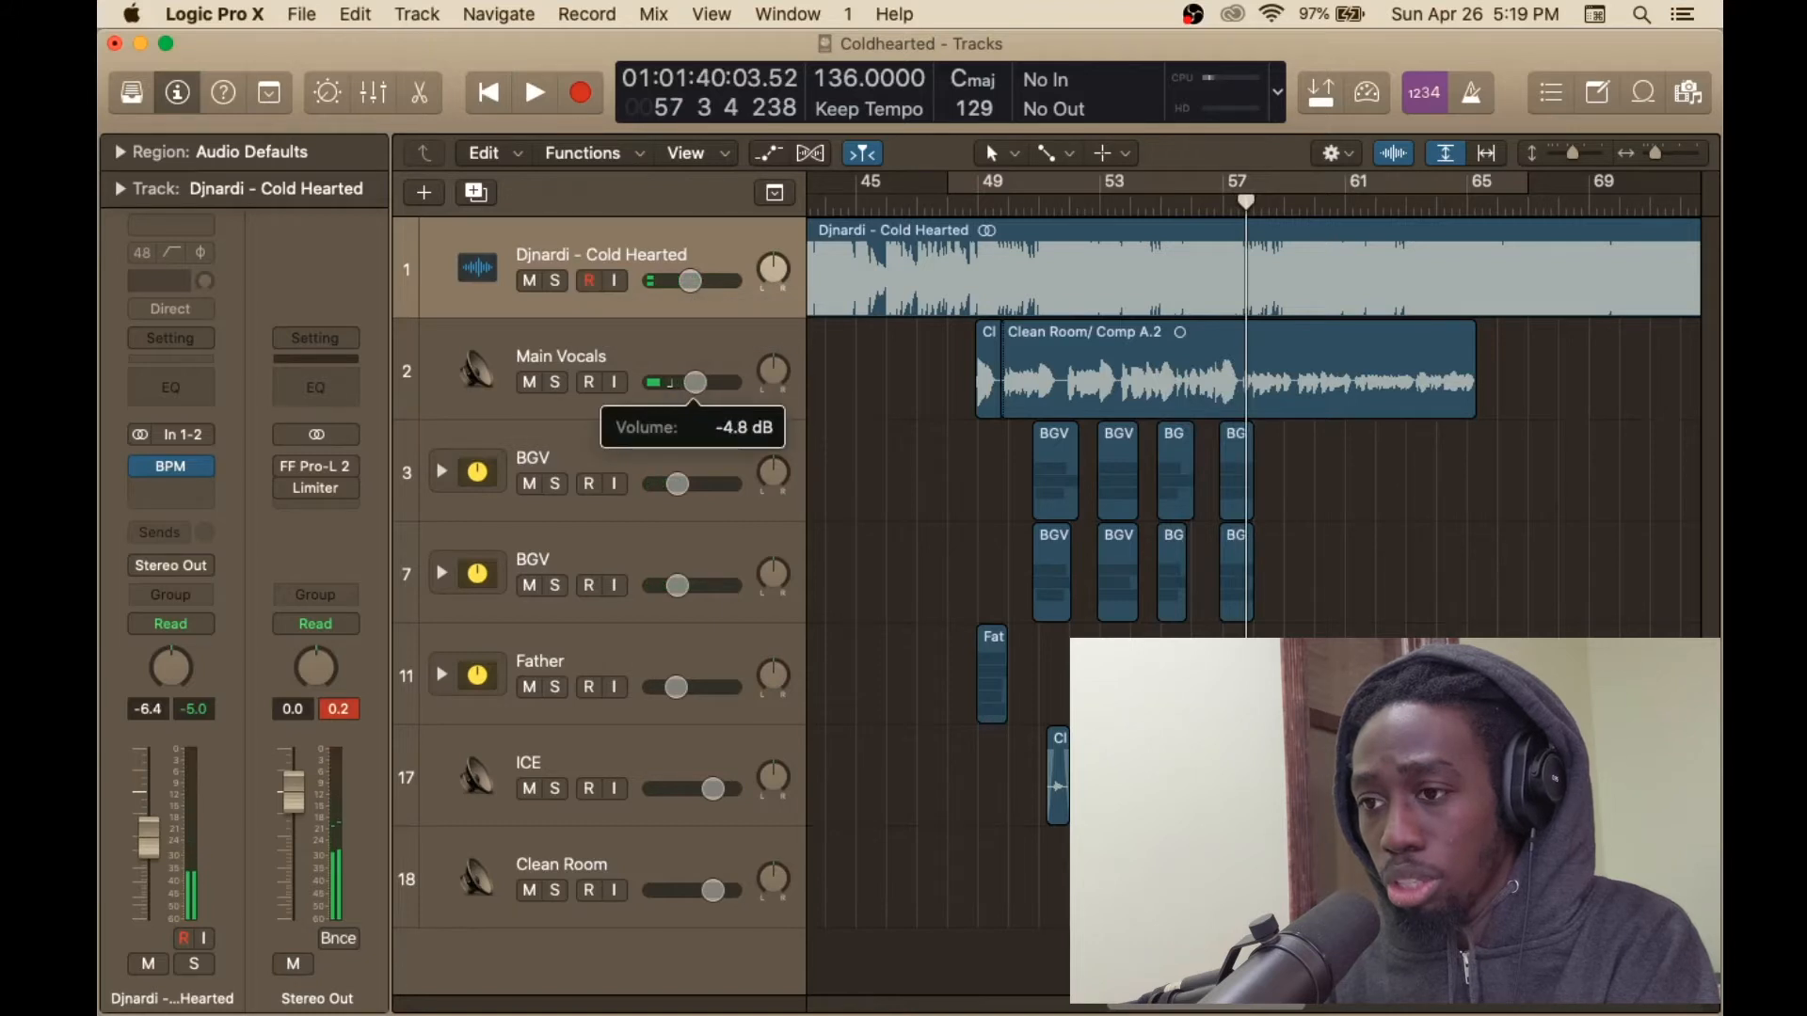
Replay the section and lower the ICE track slightly and the Clean Room track more to reduce the output peaks
click(885, 212)
key(space)
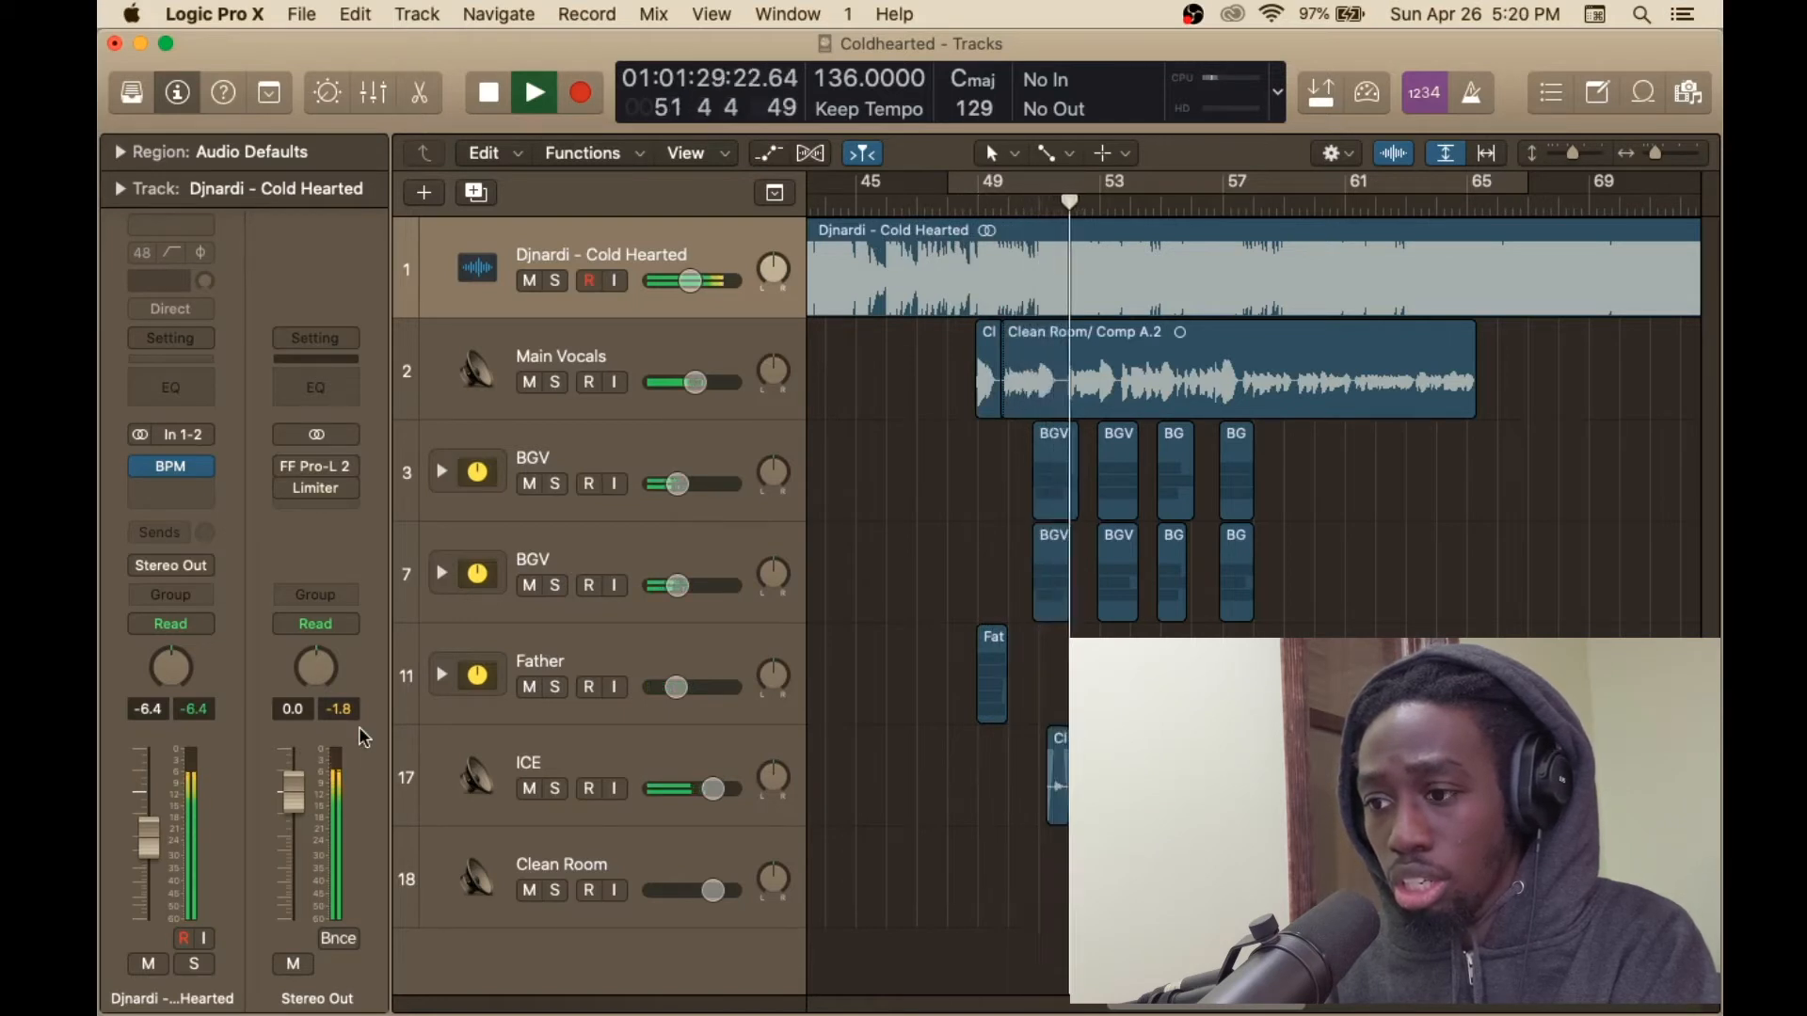
drag(713, 788, 710, 788)
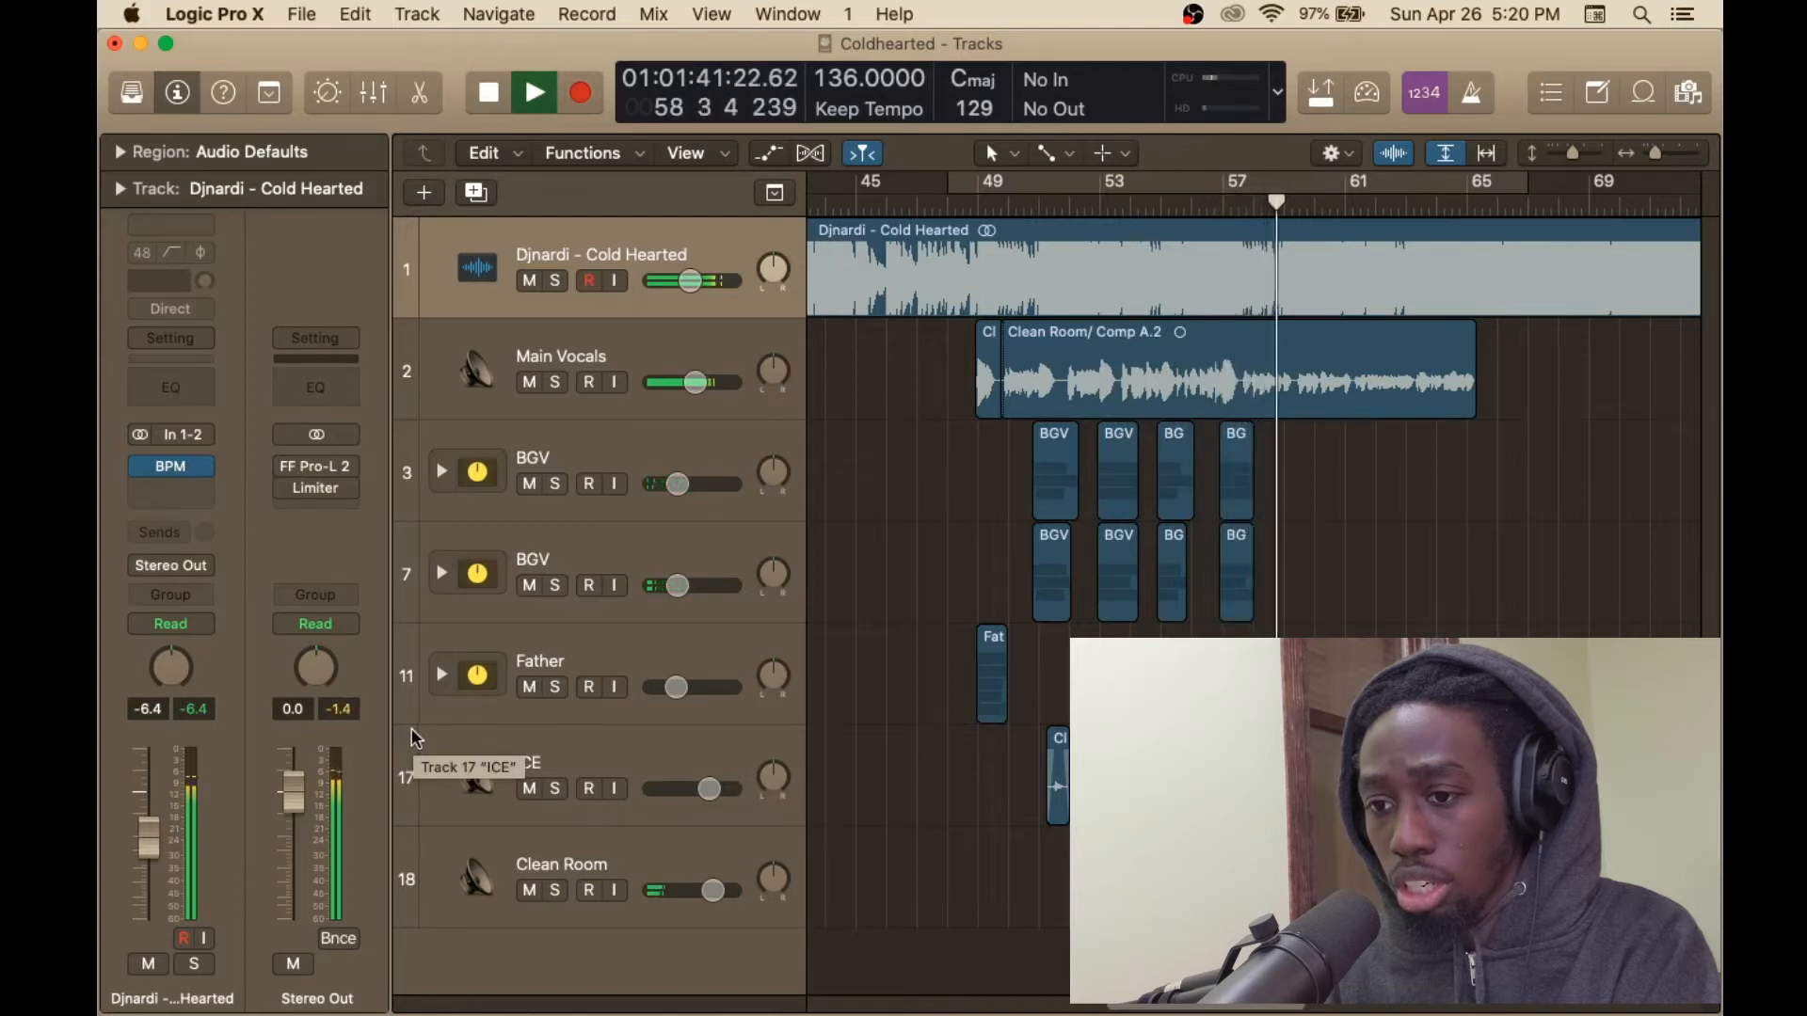
key(space)
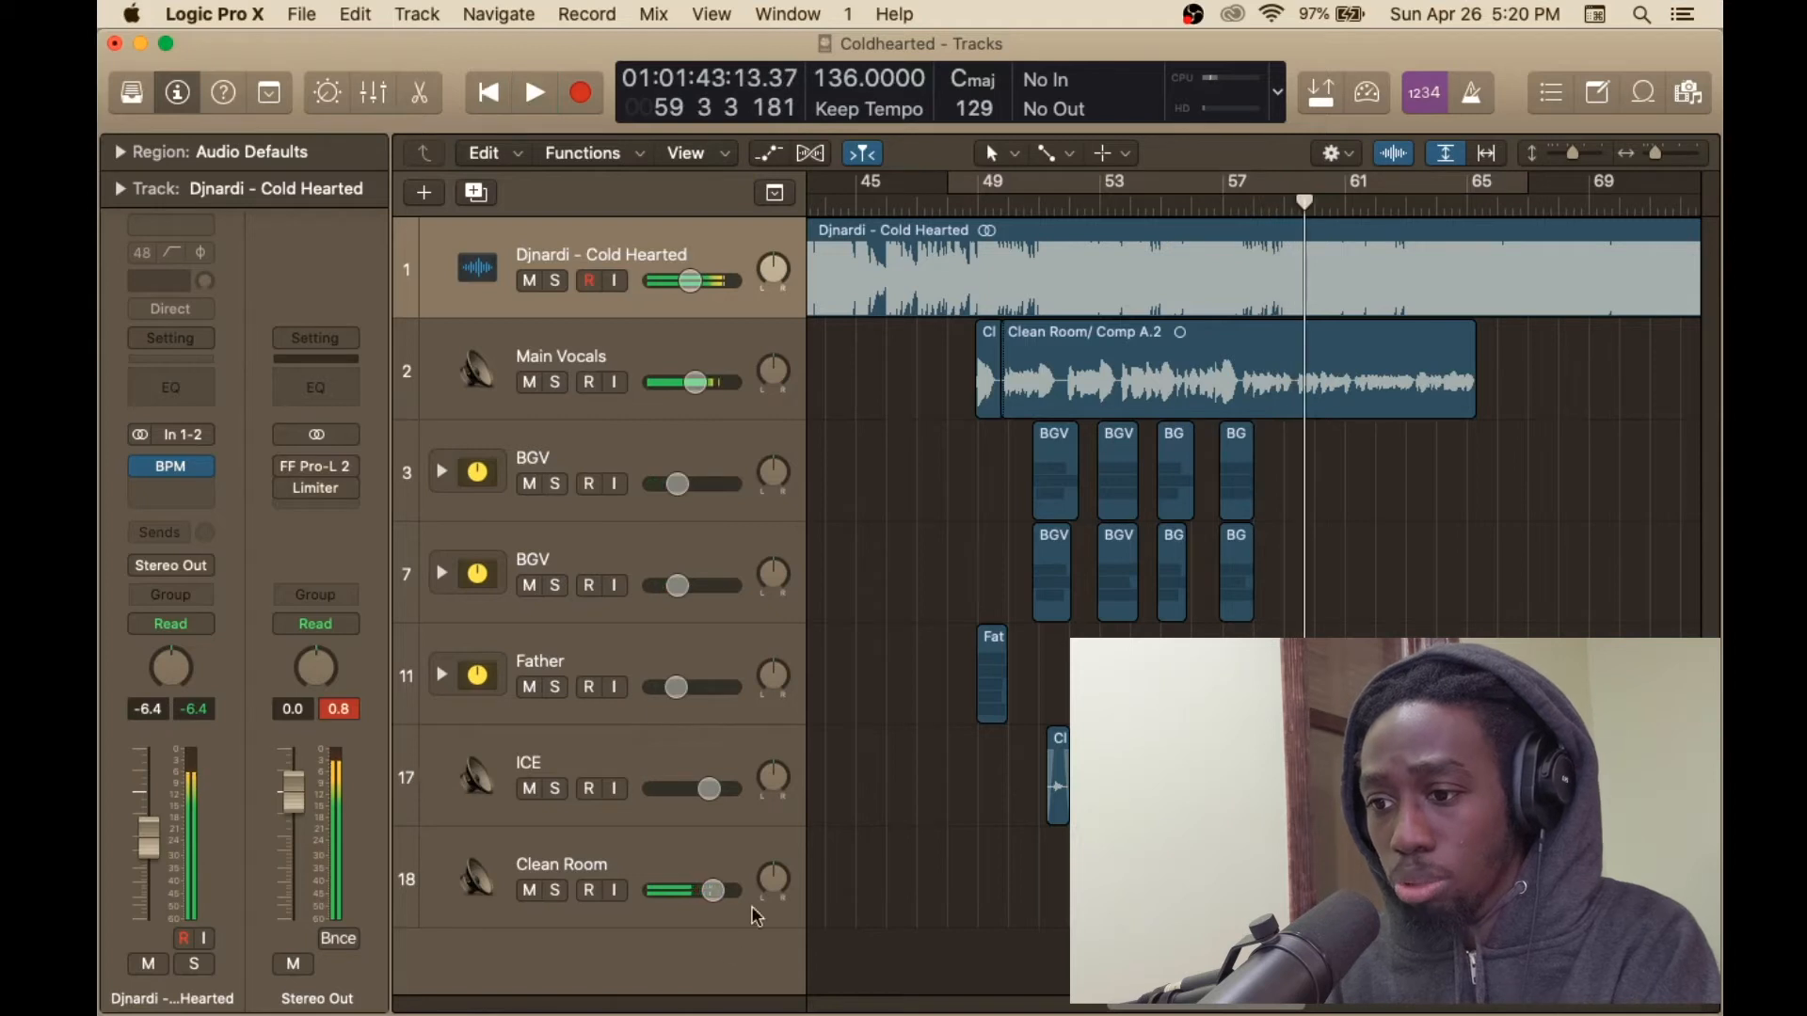
drag(712, 891, 693, 891)
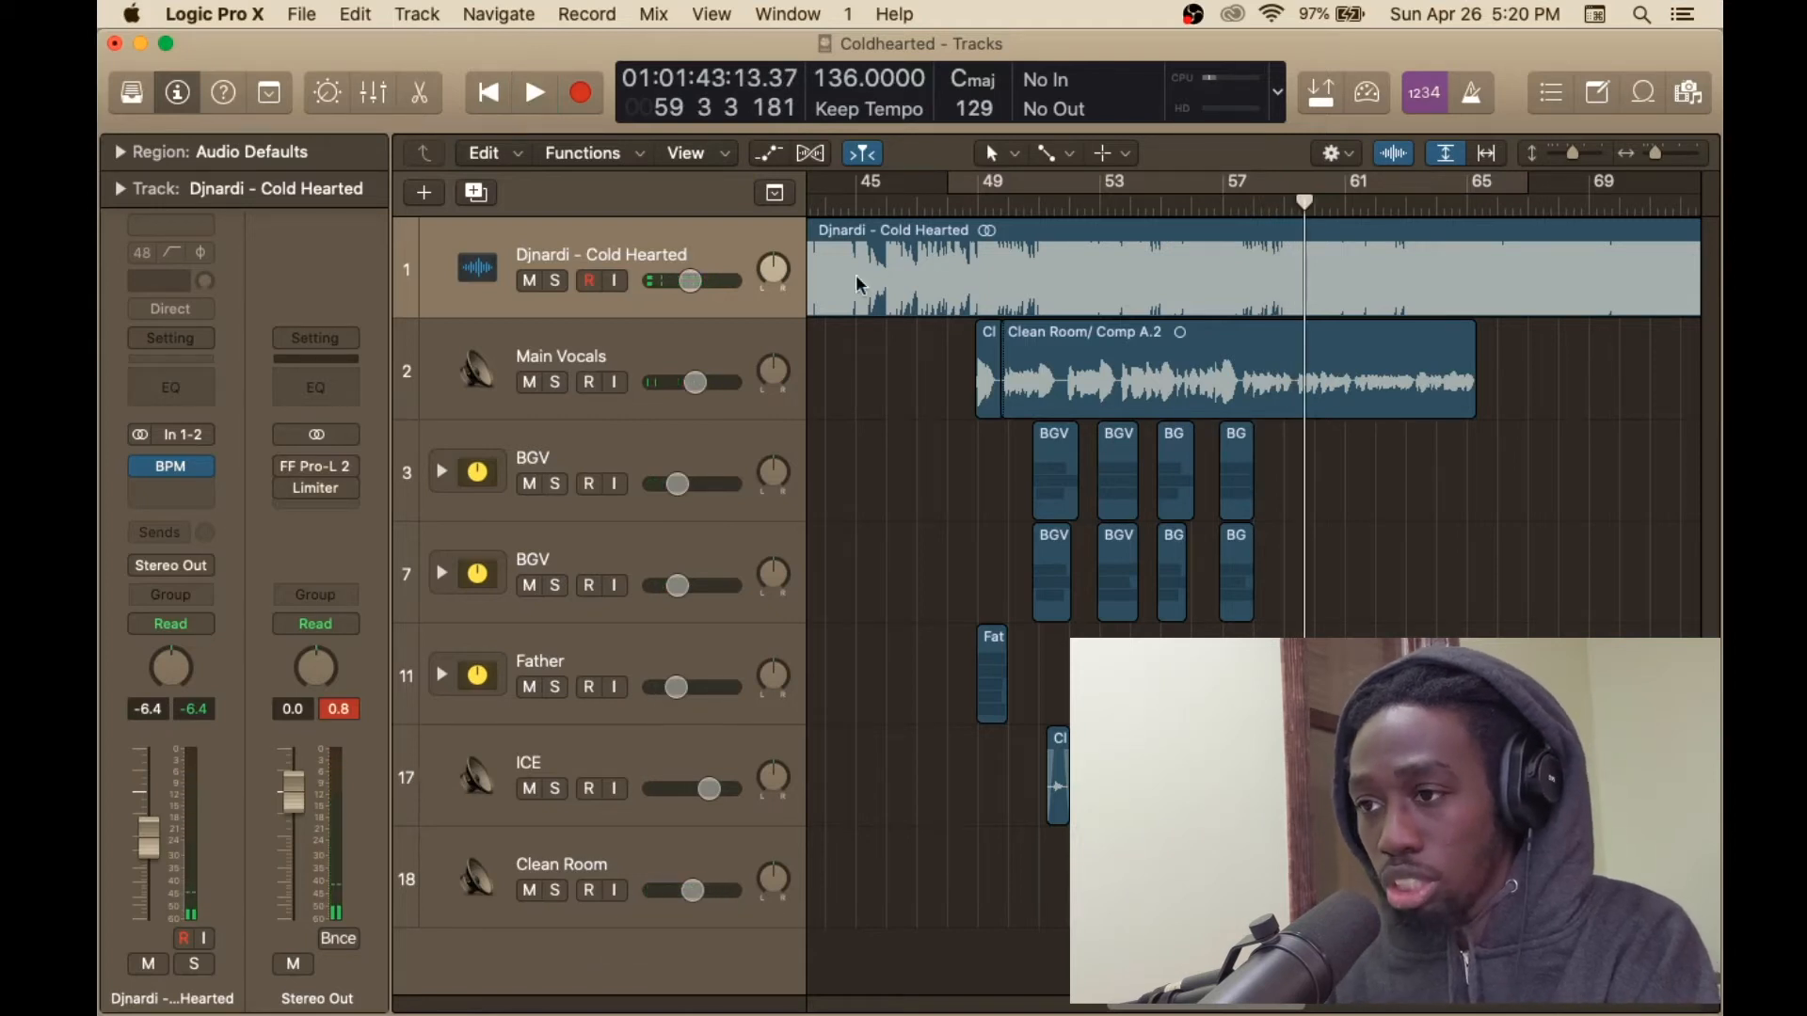
Play the lowered mix from bar 47, skip ahead to its later part and check the Stereo Out level
click(934, 209)
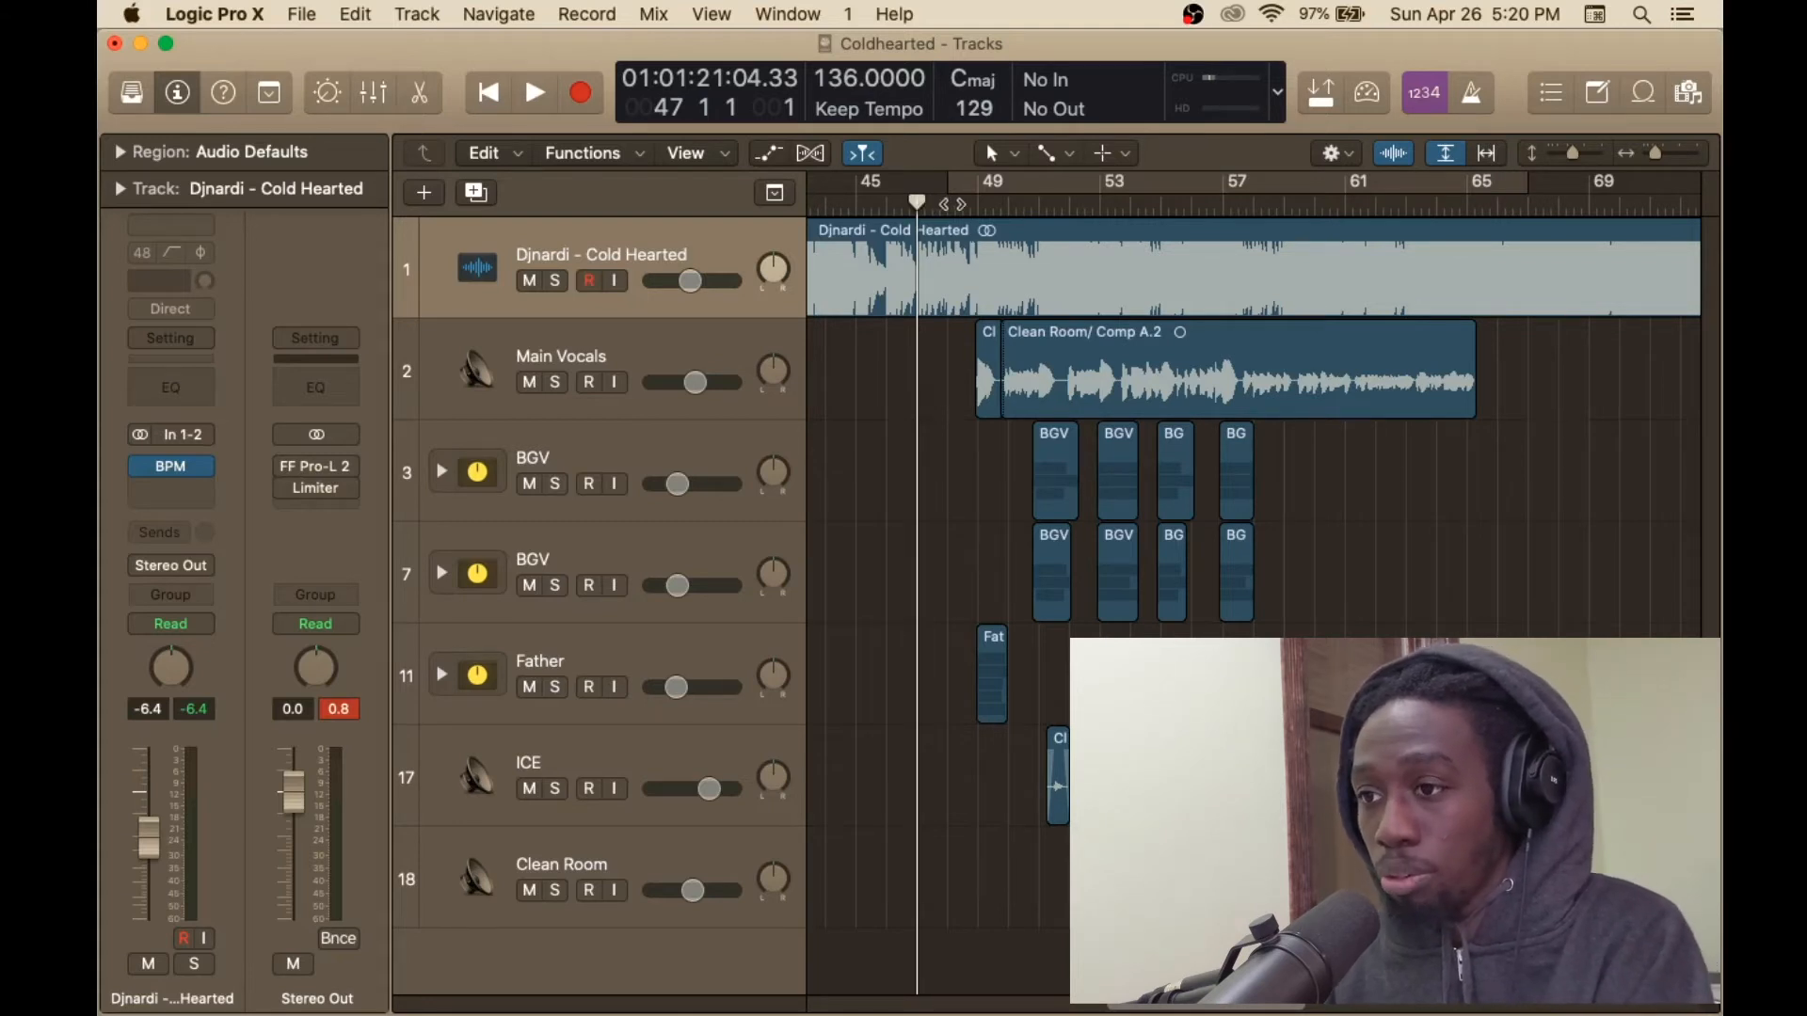
key(space)
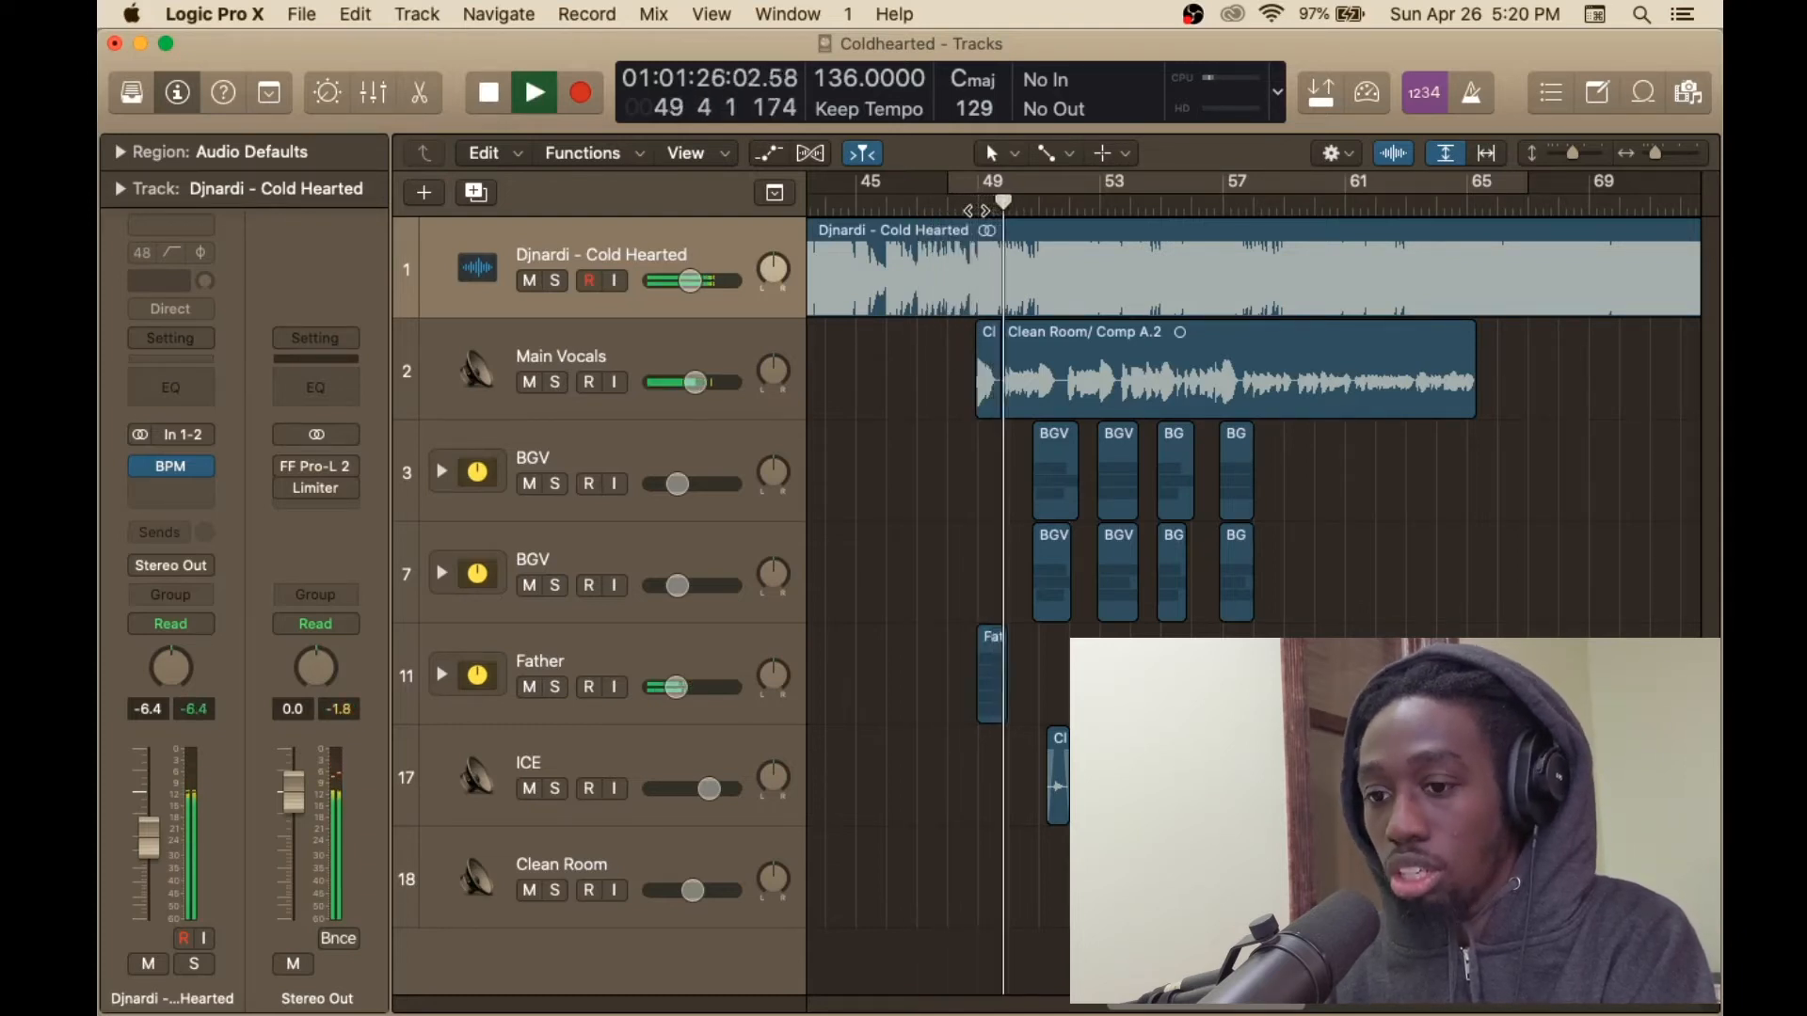
click(1238, 207)
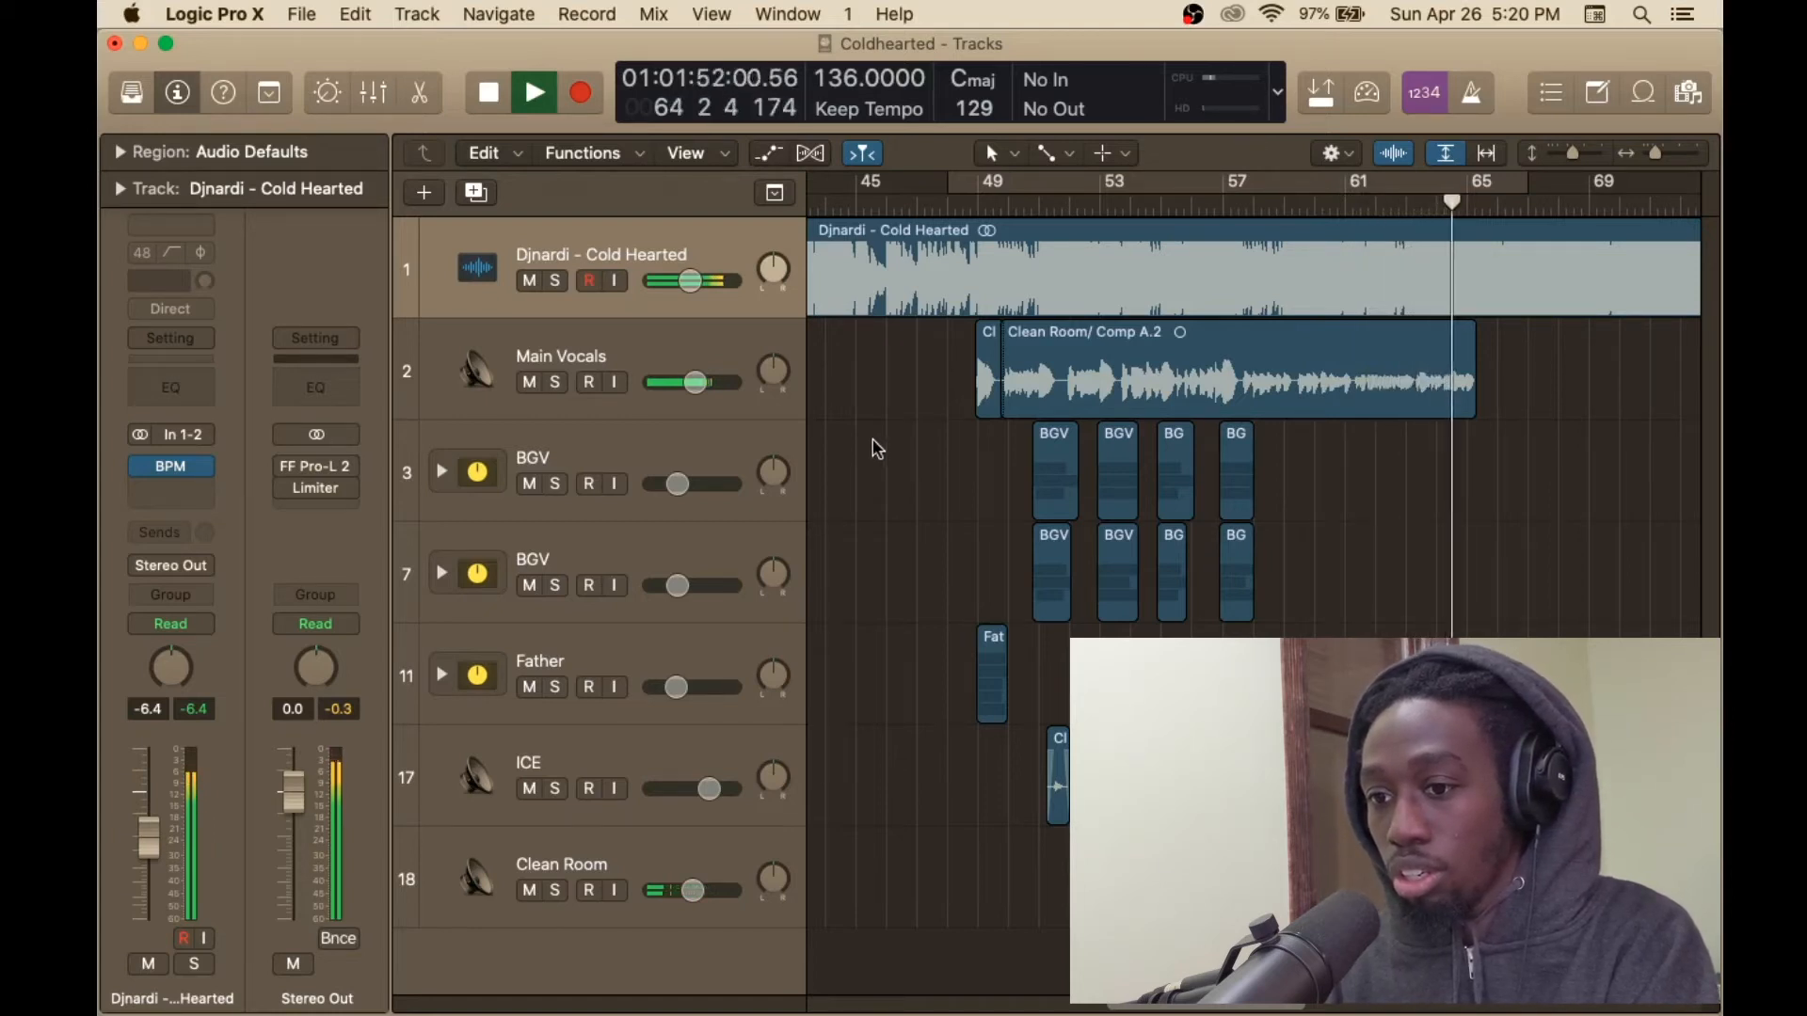
key(space)
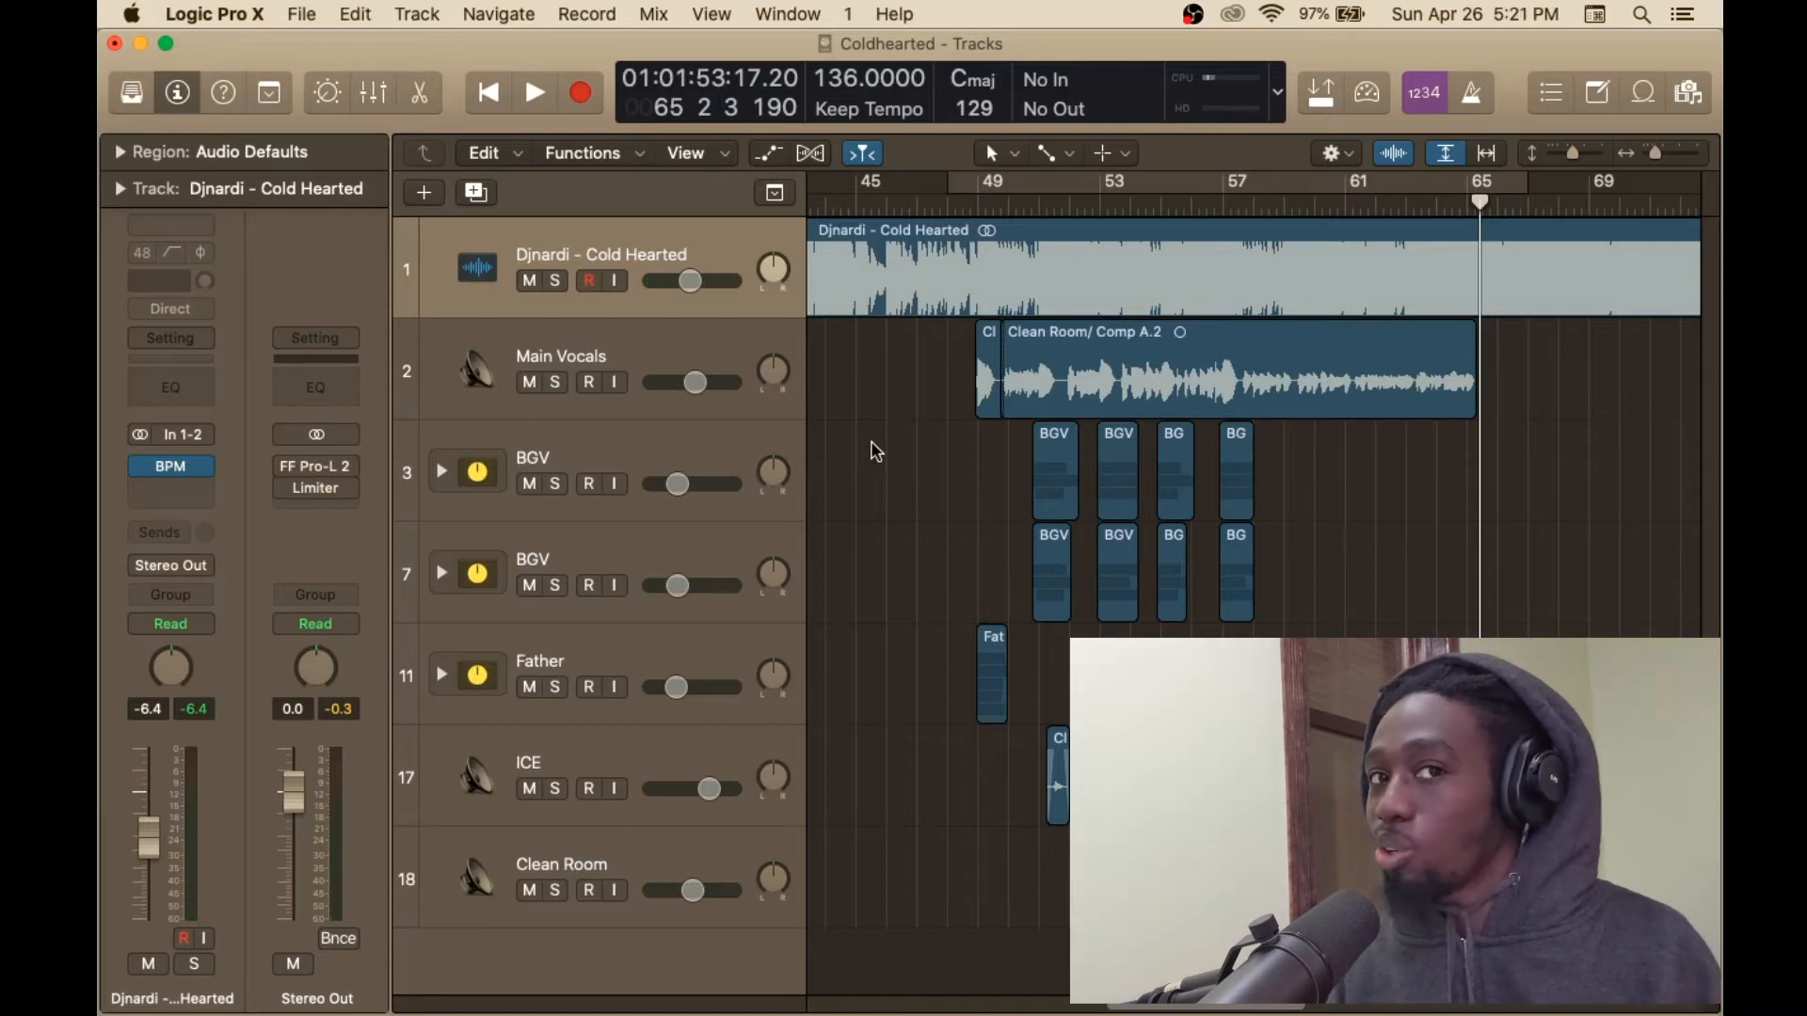
Reset the Cold Hearted beat, Main Vocals and ICE volumes to 0 dB and set Clean Room to -4.2 dB
alt+click(696, 282)
alt+click(701, 382)
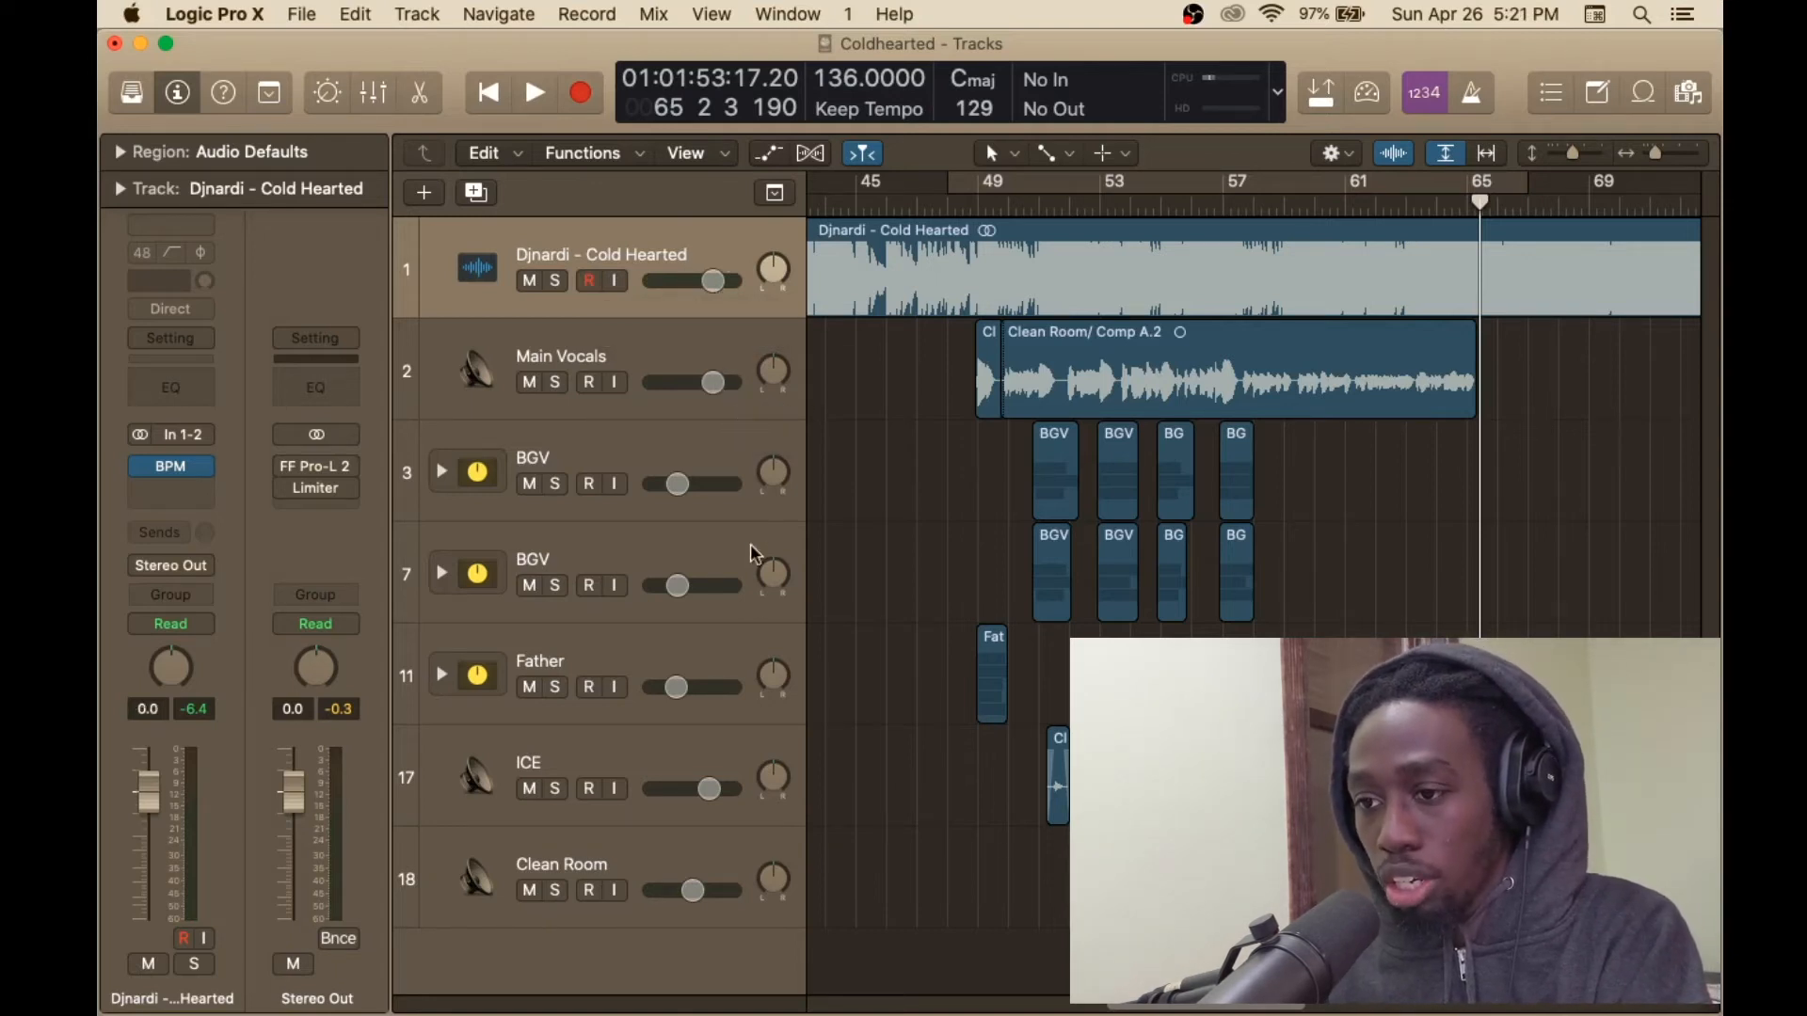
alt+click(710, 789)
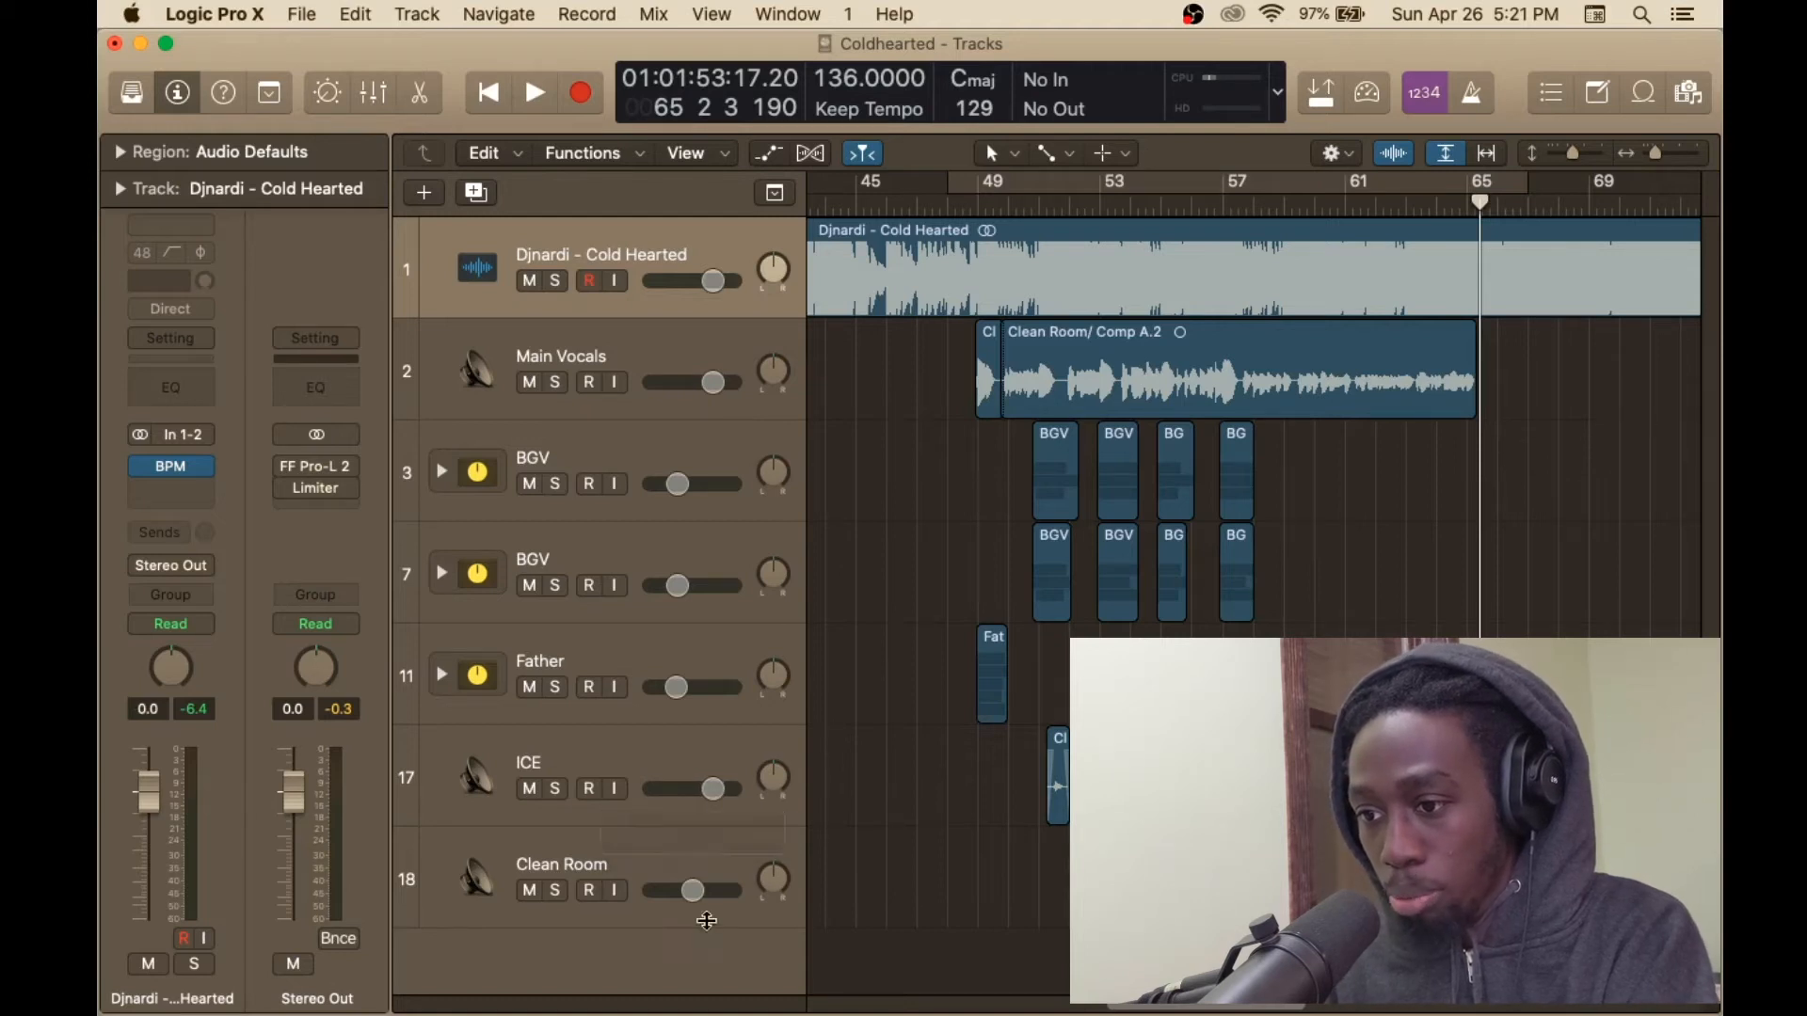
drag(695, 889, 699, 890)
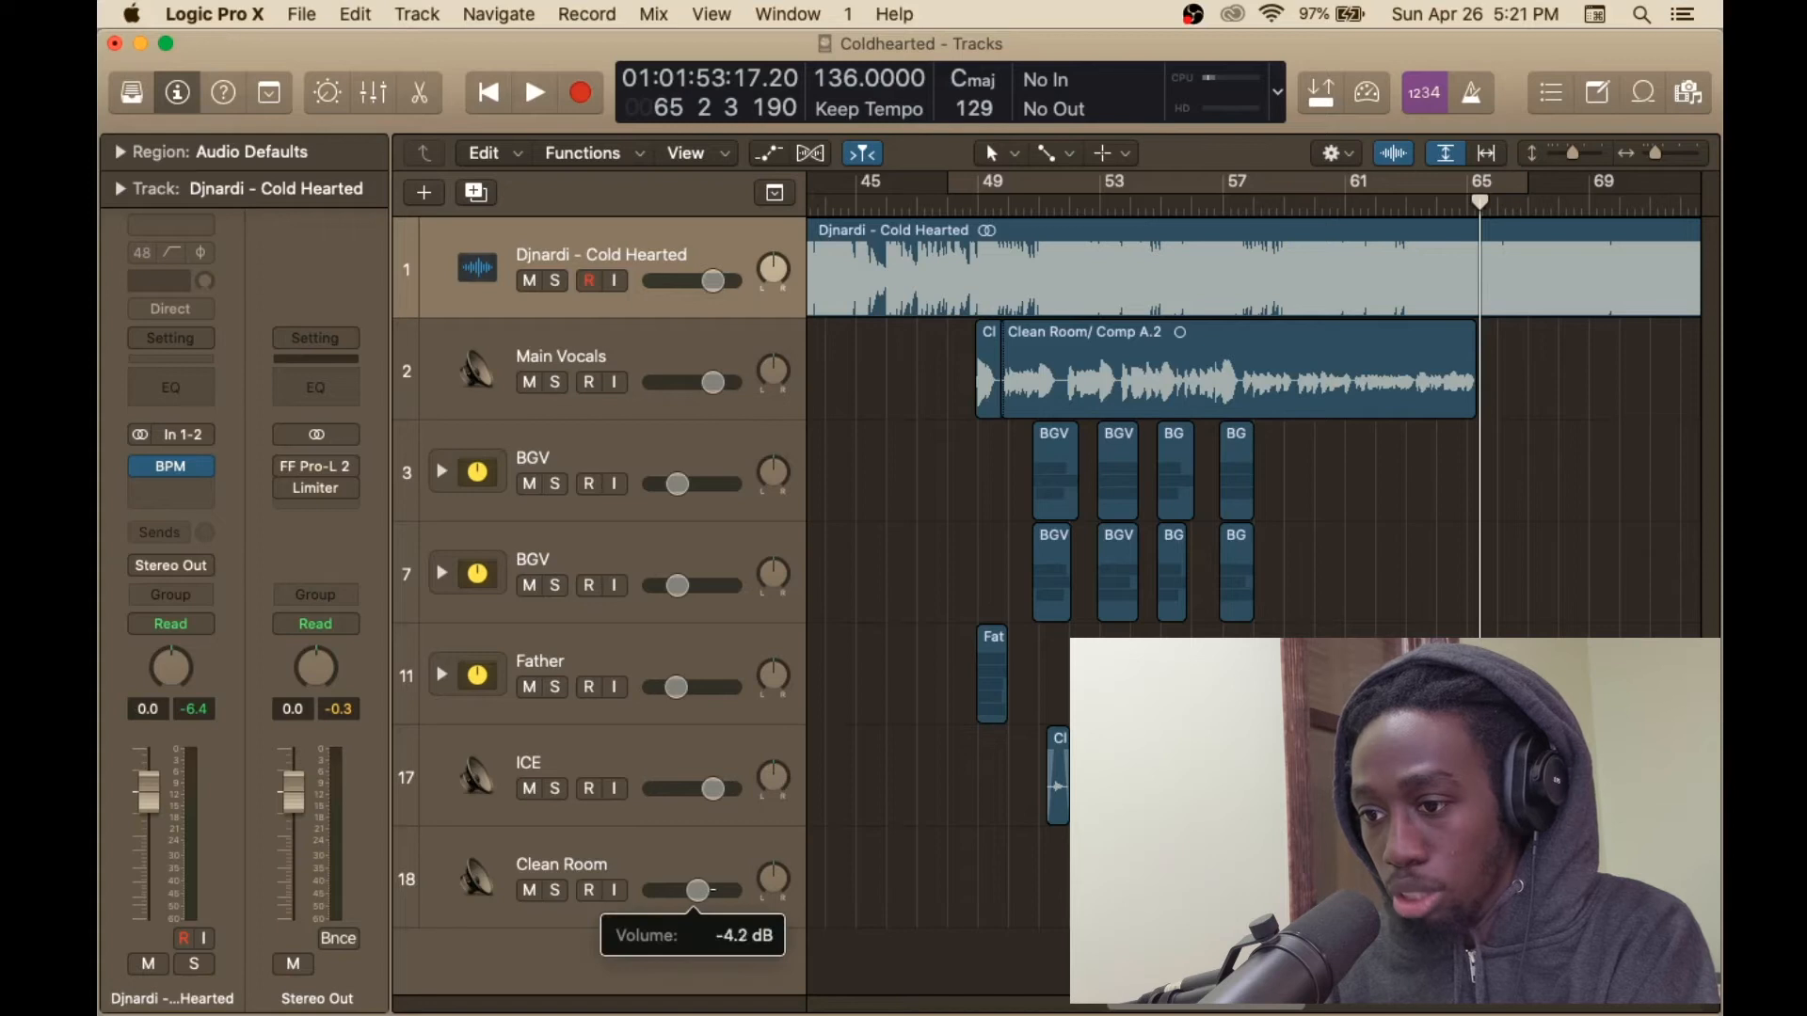
Play the mix briefly from bar 49 and check the Stereo Out peak at the restored volumes
click(979, 200)
key(space)
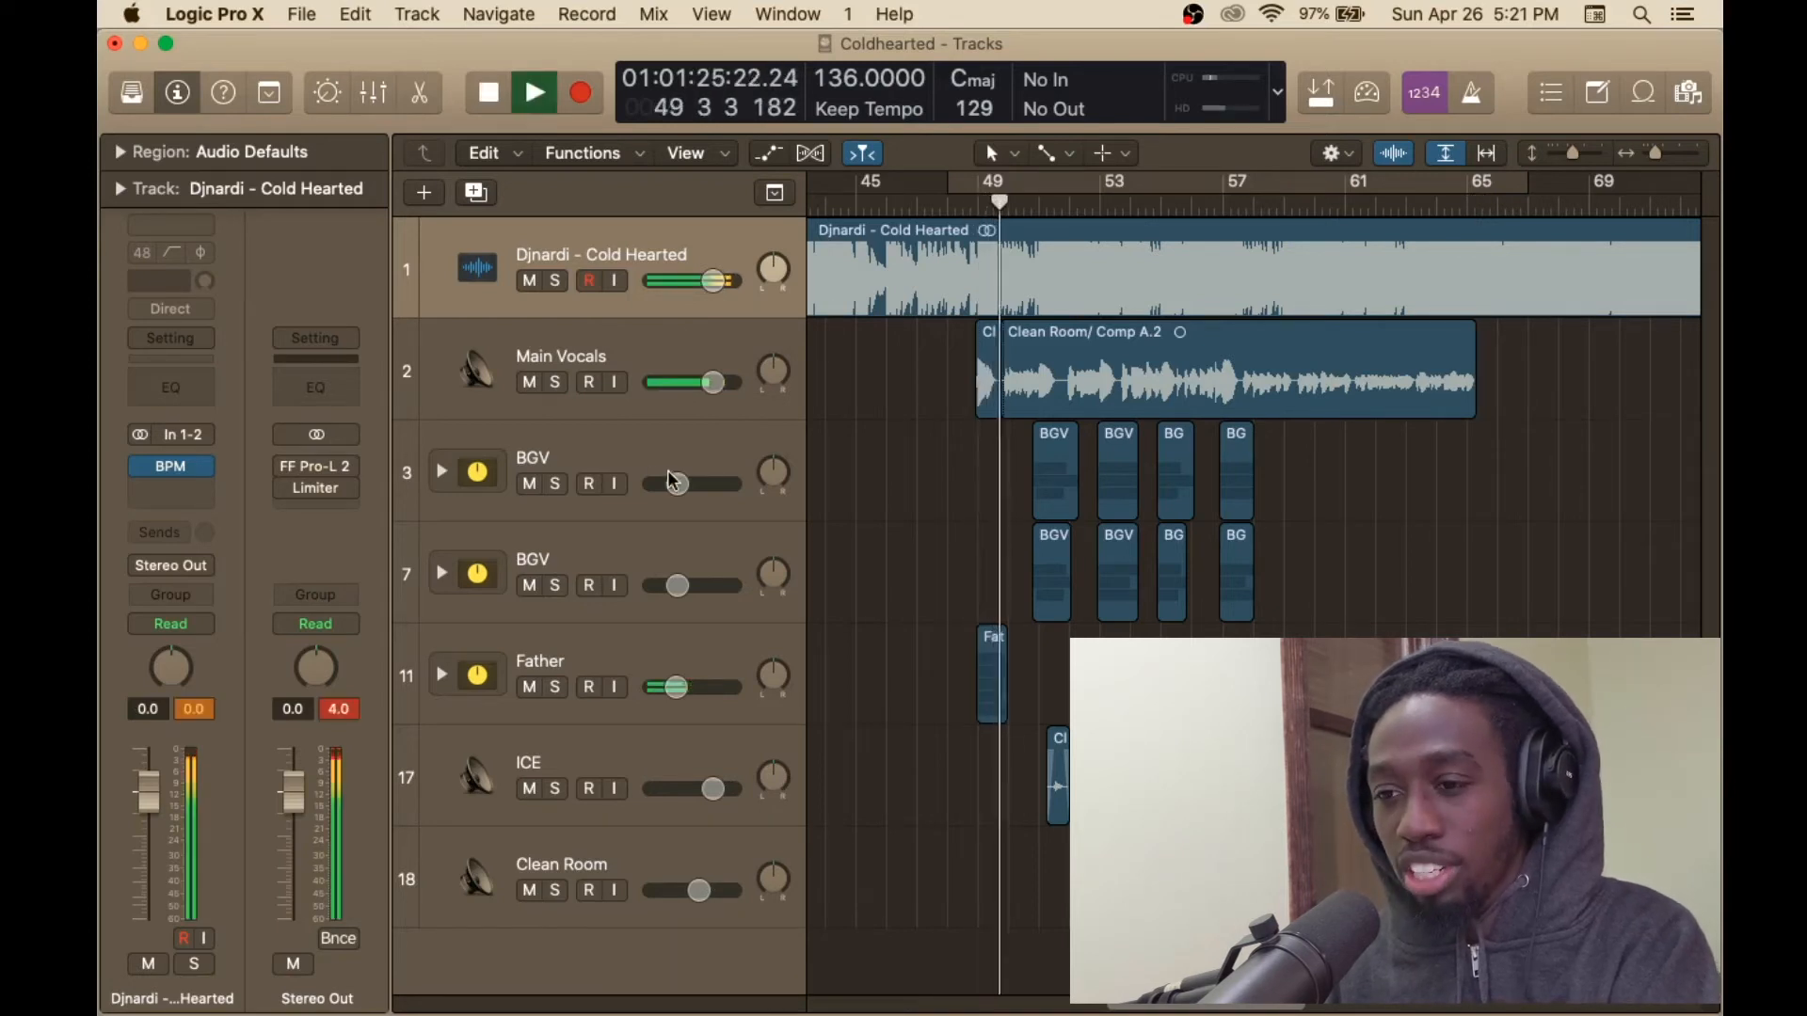
key(space)
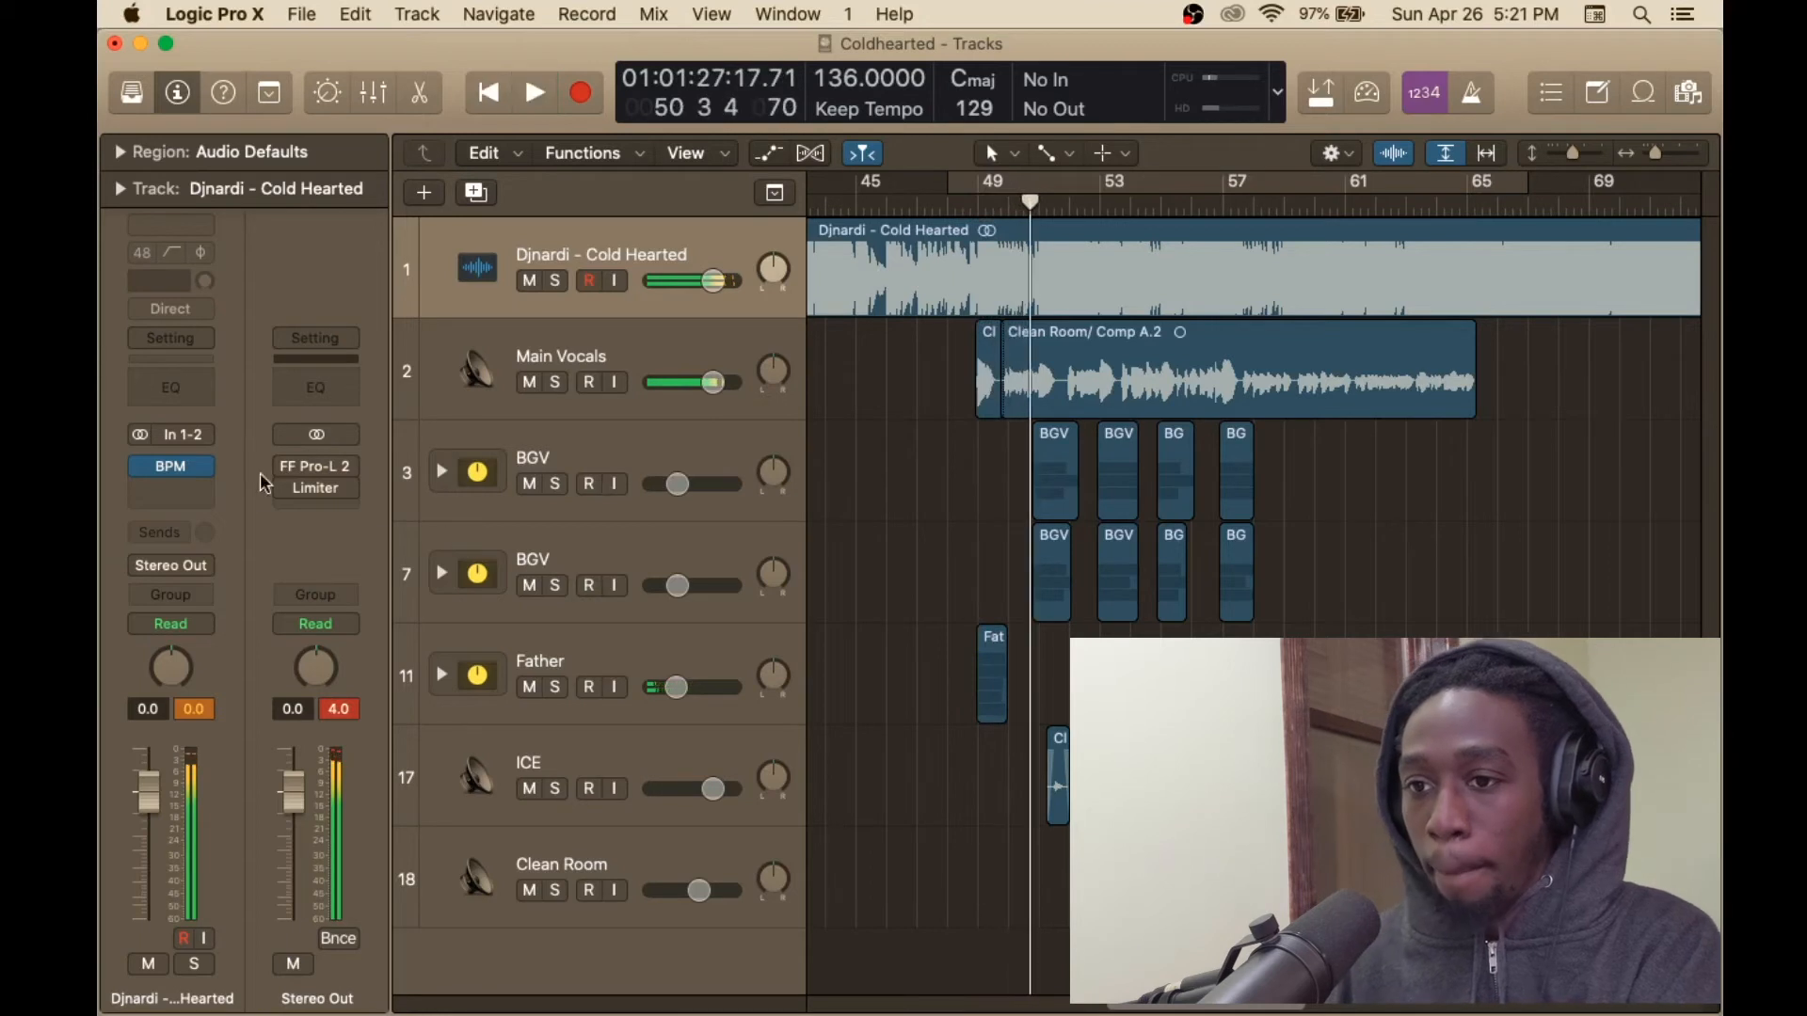
Open the FF Pro-L 2 limiter on the Stereo Out channel and turn on its 1:1 unity gain option
click(322, 472)
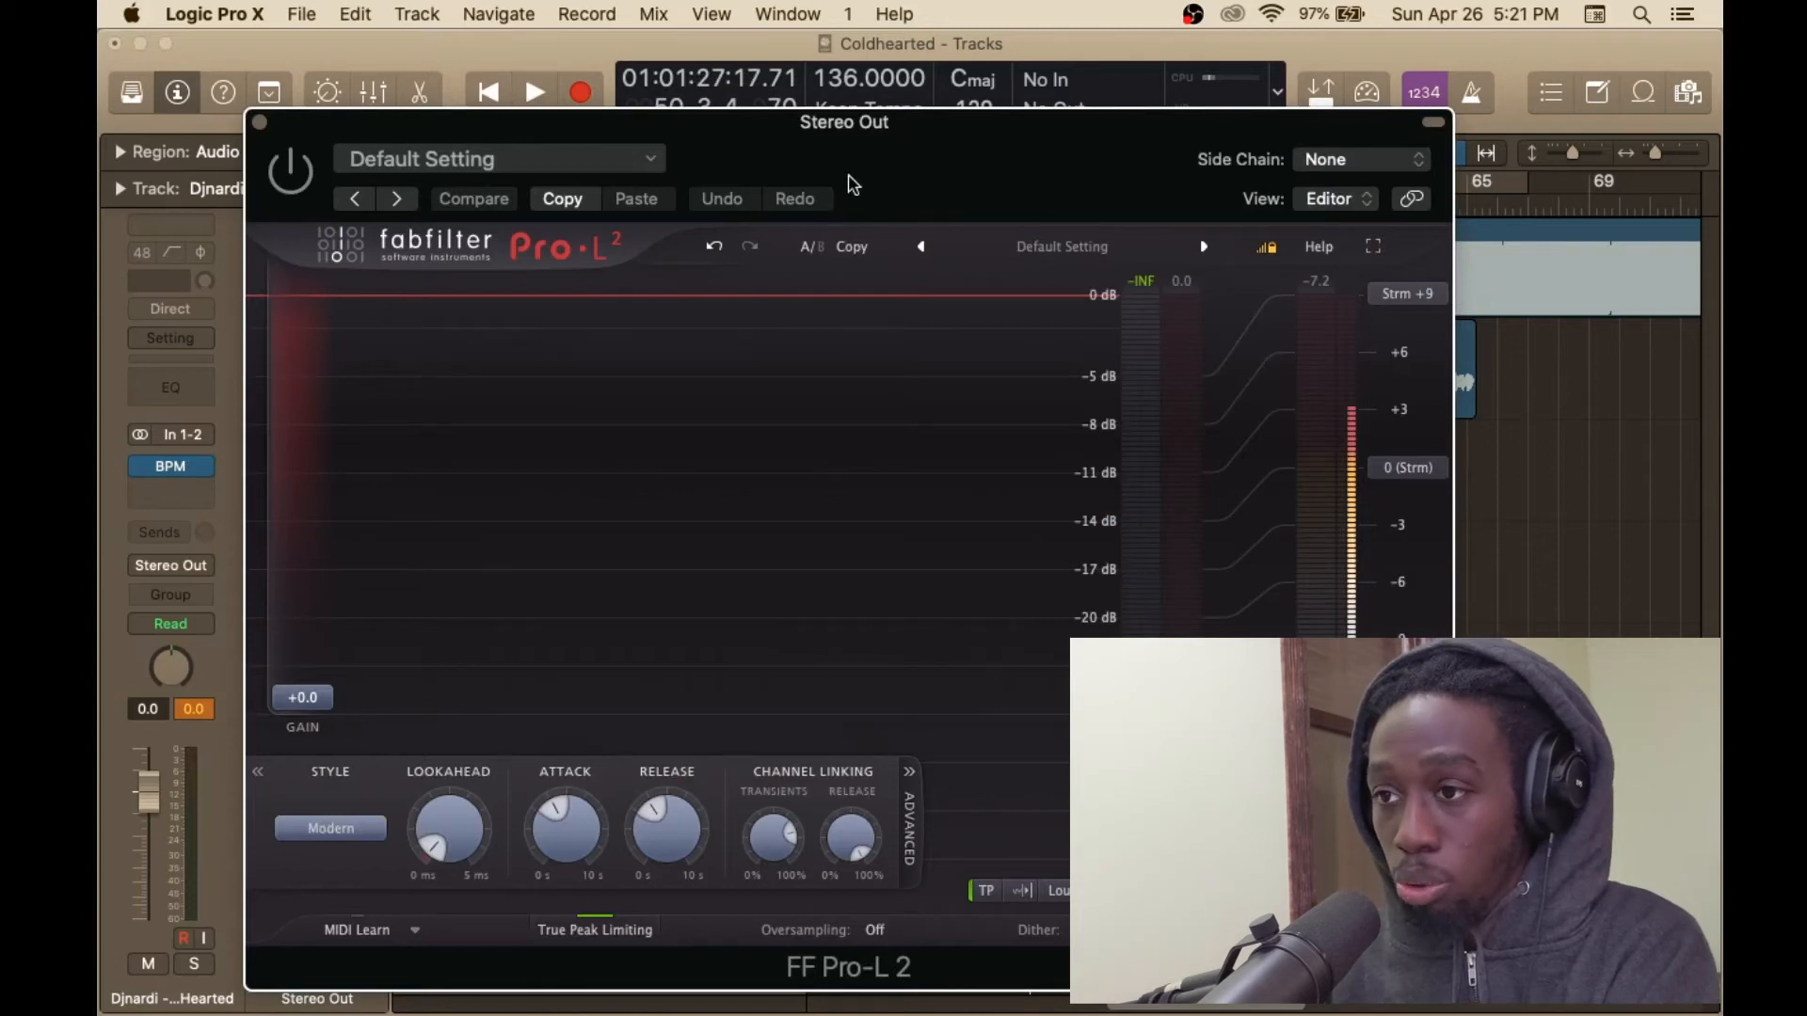
drag(853, 184, 1108, 149)
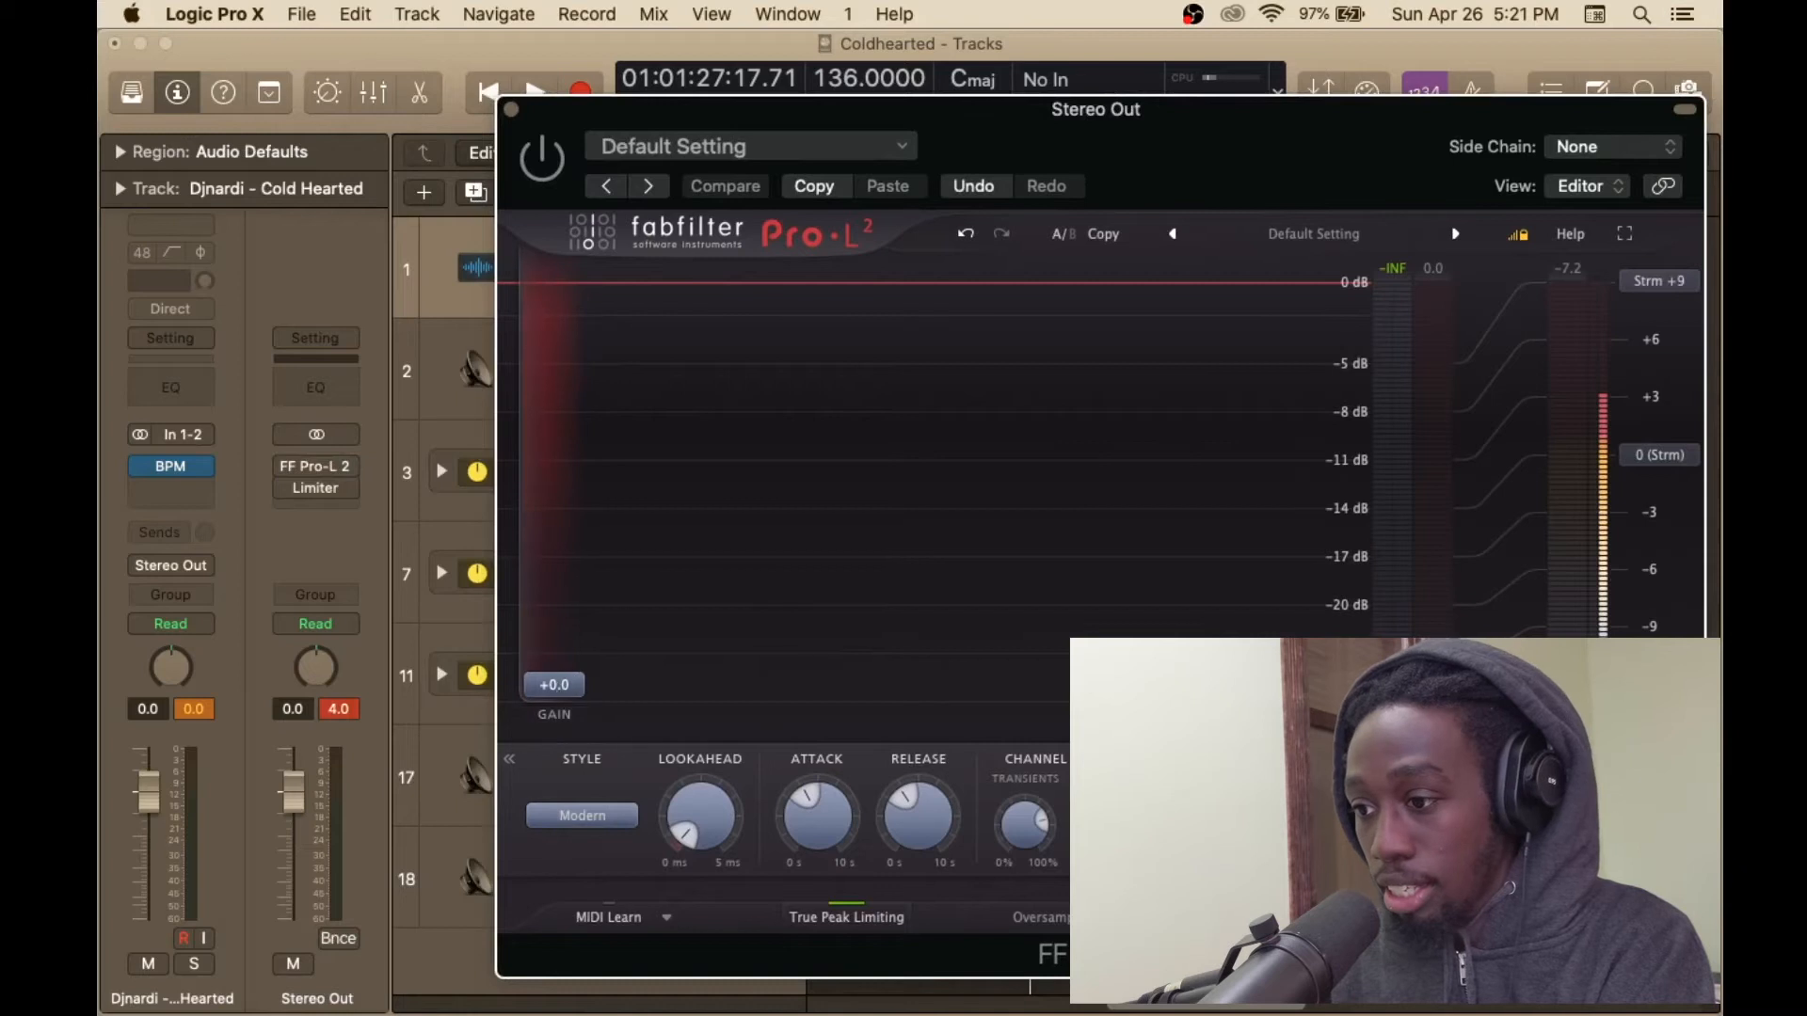
drag(1315, 150, 1150, 86)
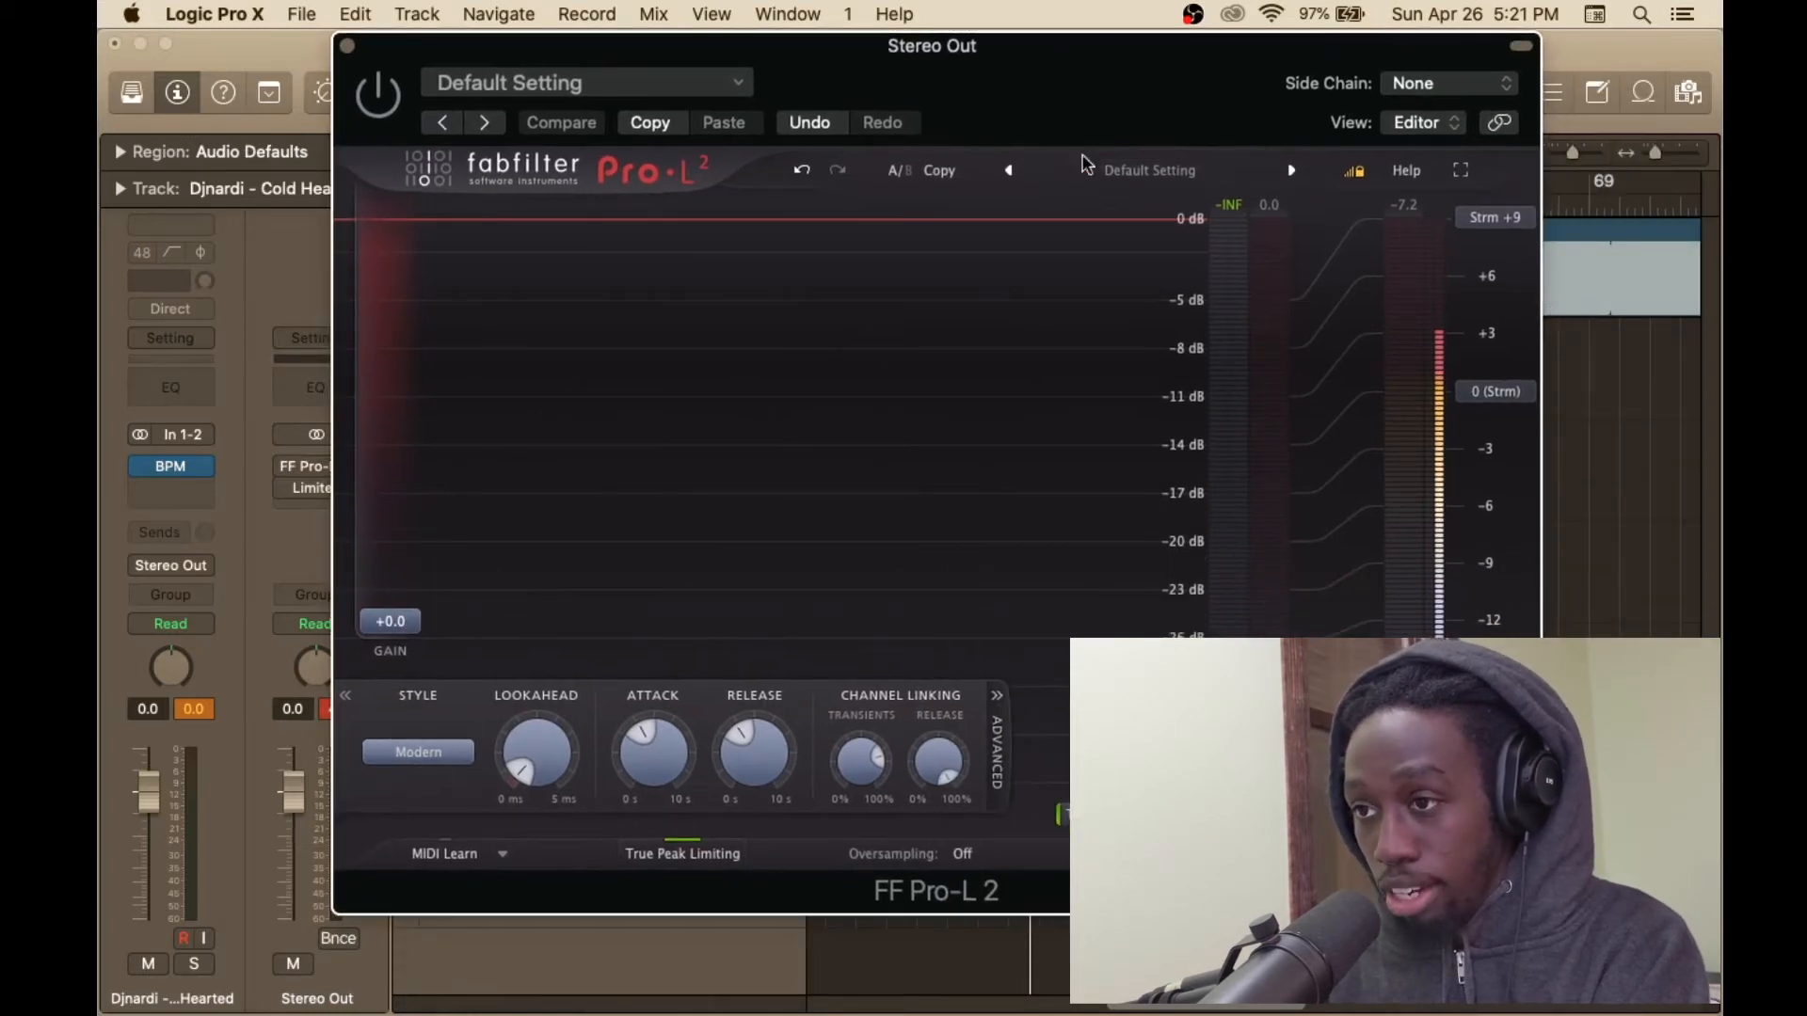
drag(1096, 94, 1092, 494)
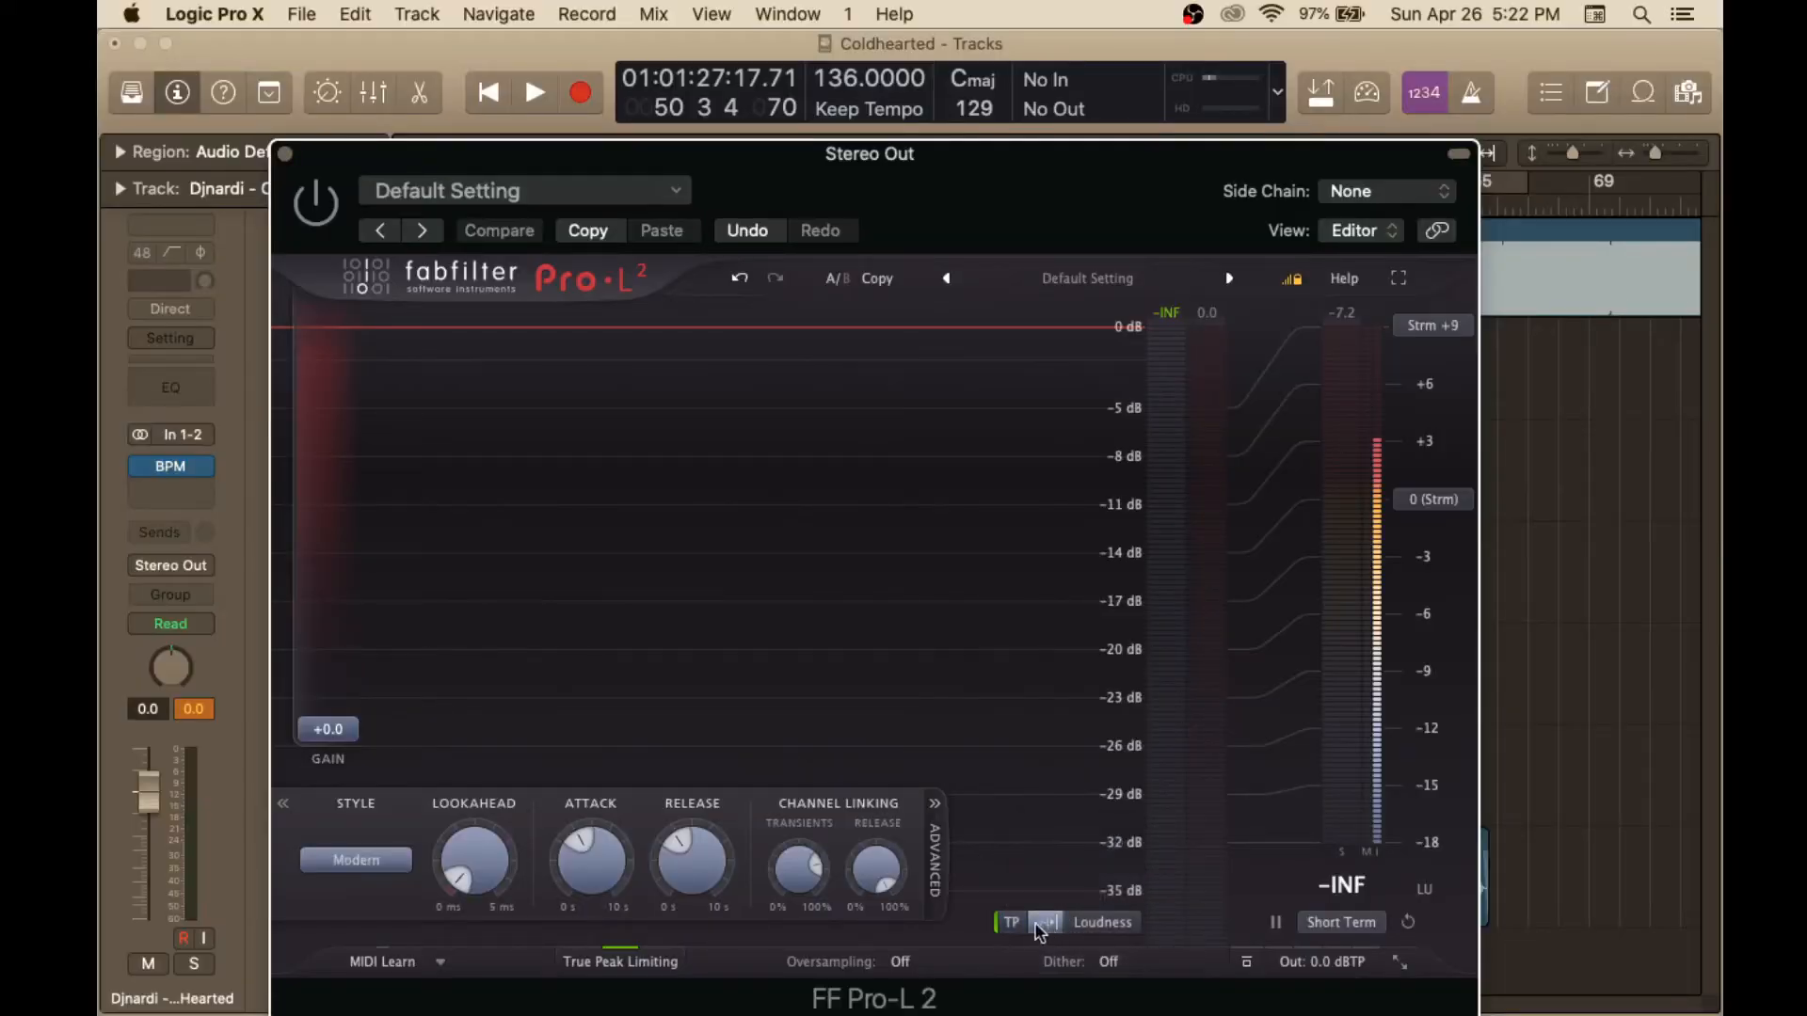
mouse_move(1052, 930)
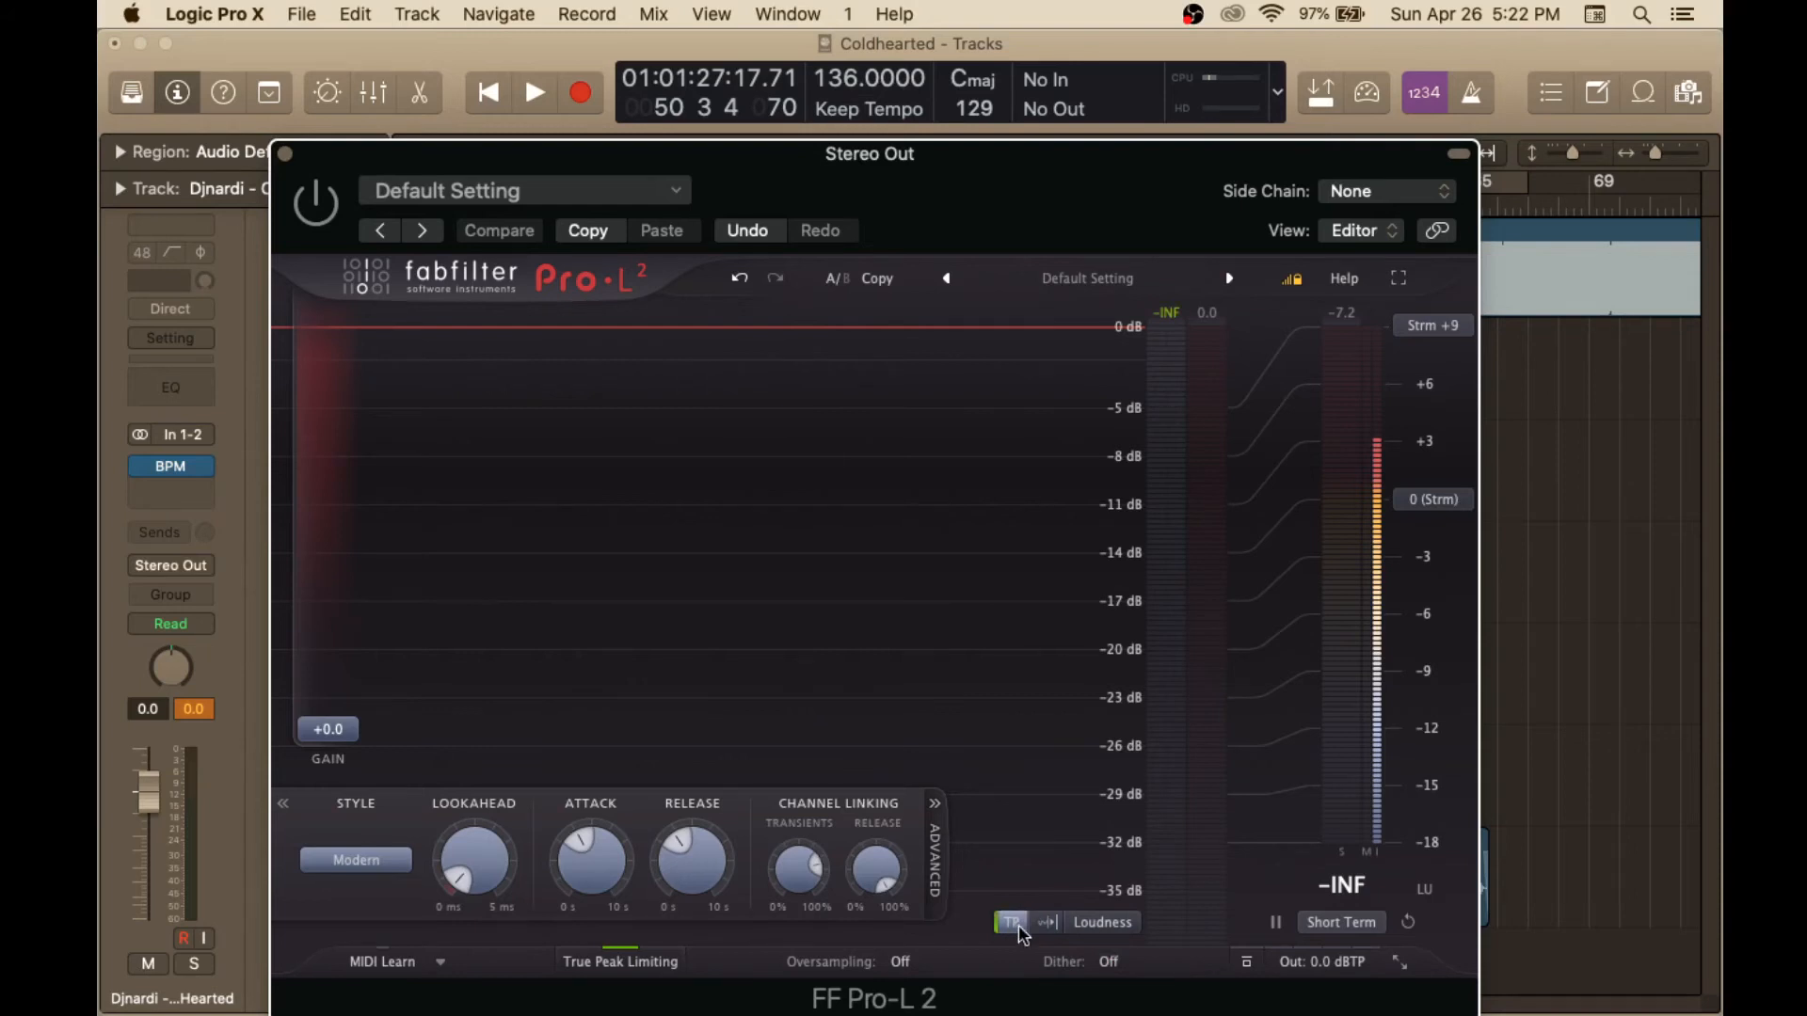
mouse_move(1282, 972)
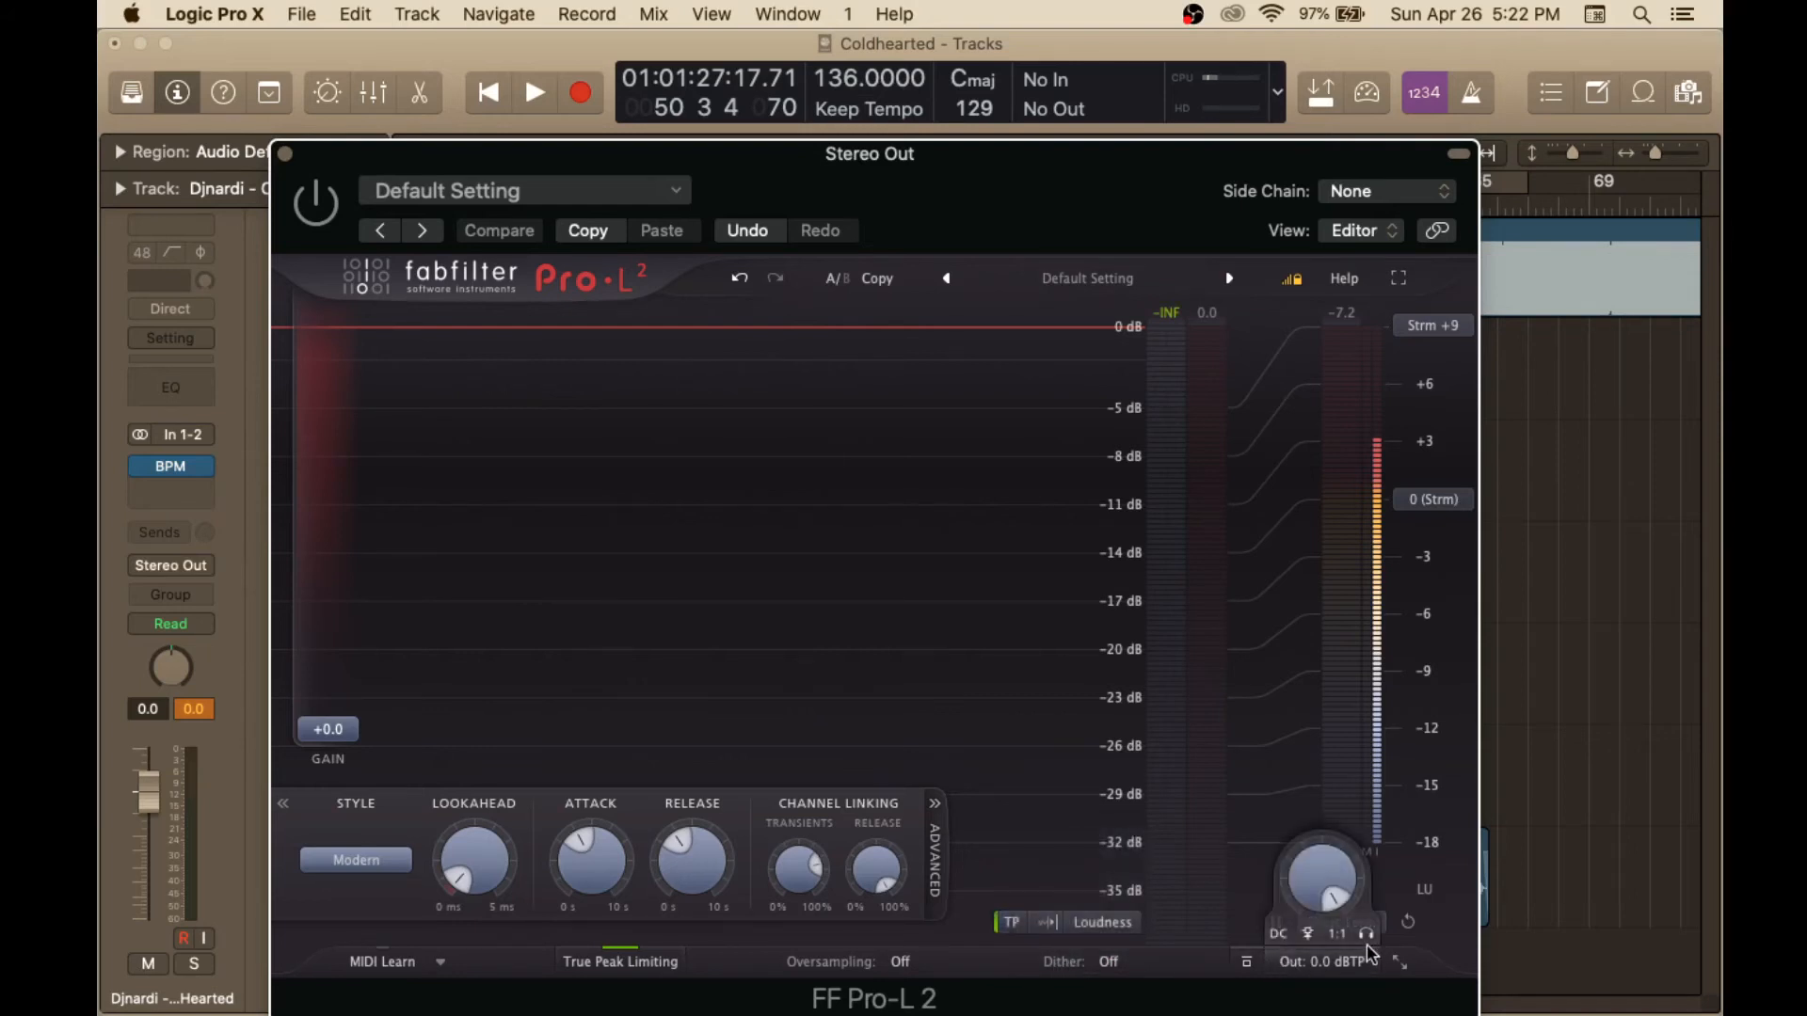
click(1337, 936)
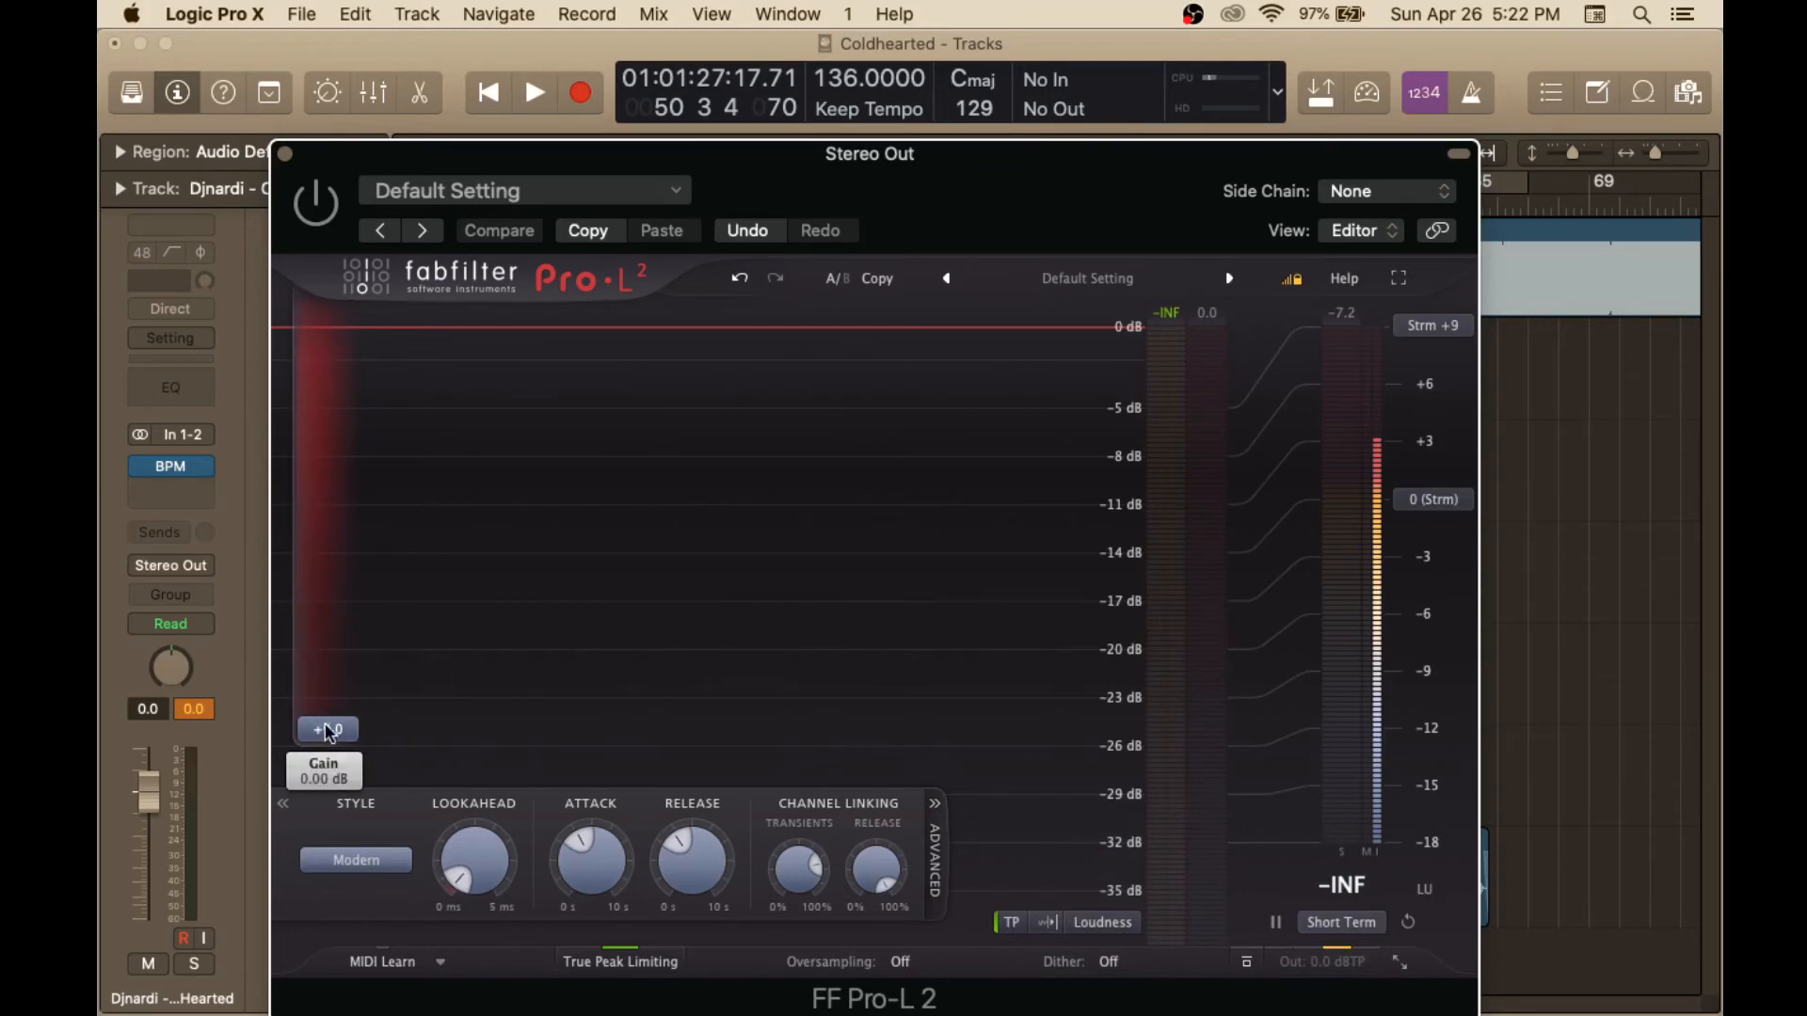
mouse_move(328, 736)
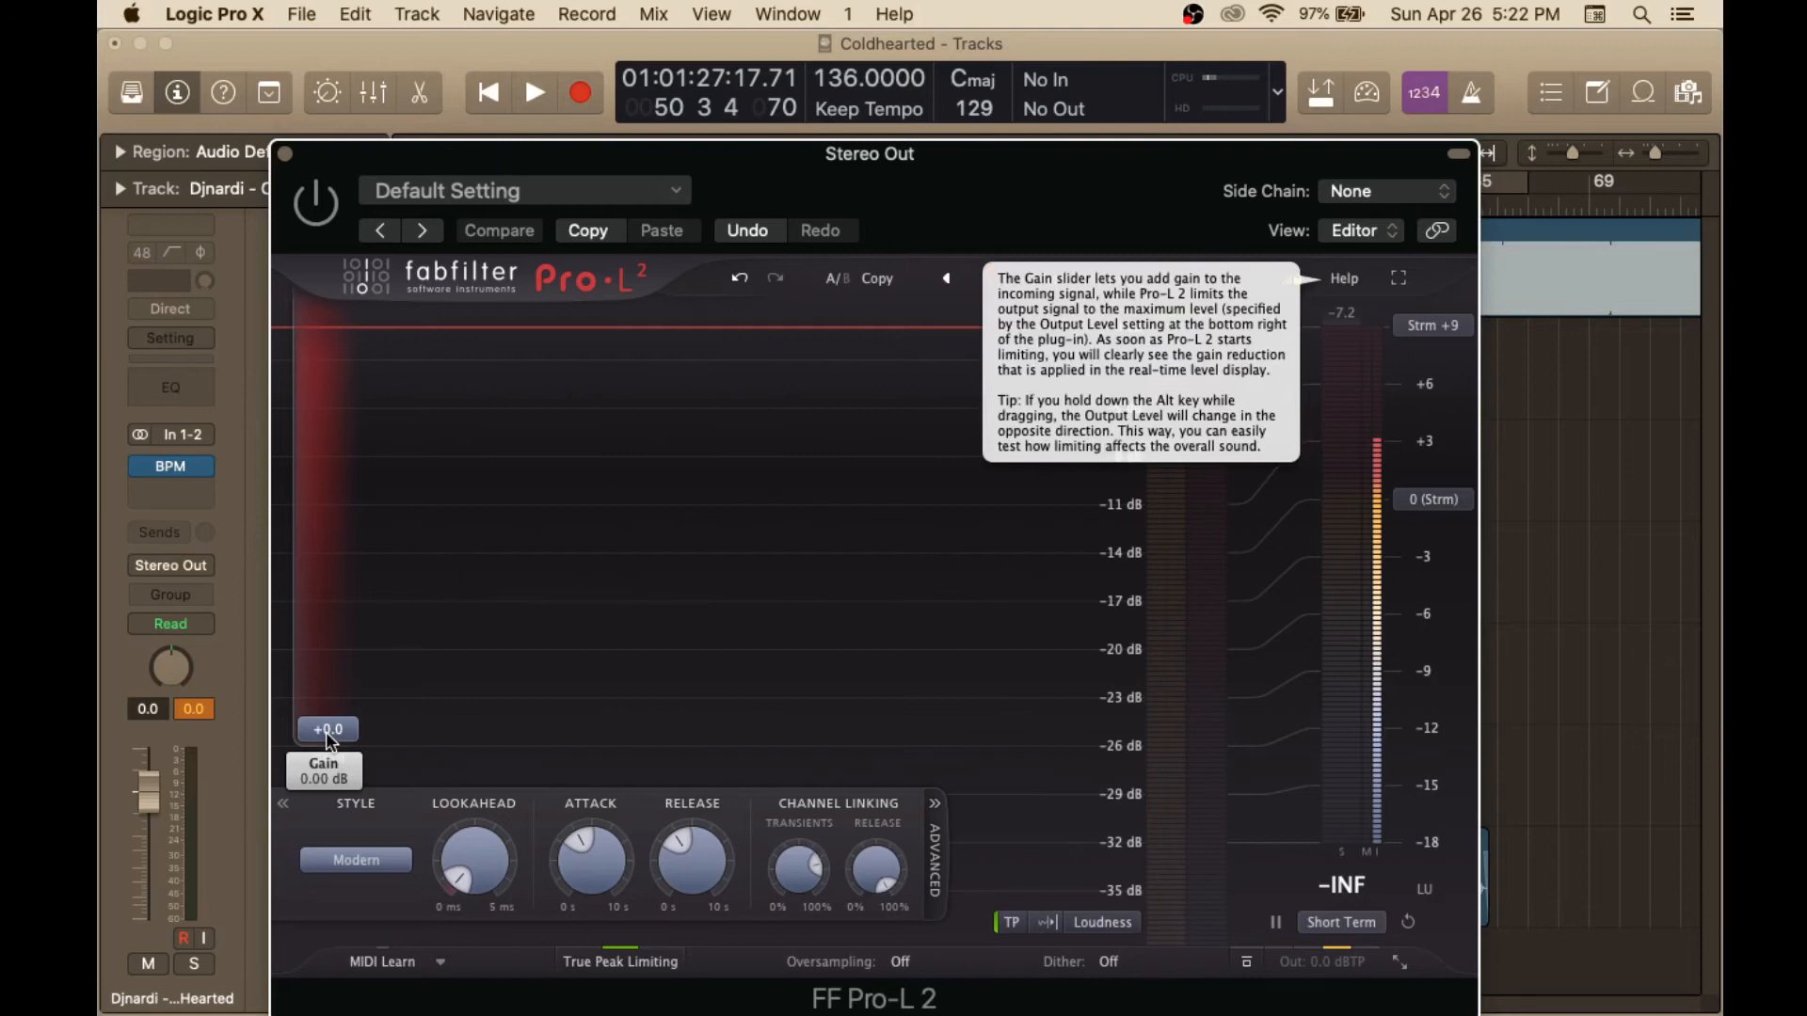
click(1343, 280)
click(1440, 334)
Play the mix from bar 48, switch on the Pro-L 2 limiter and raise its gain to +2.0 dB
drag(1068, 157, 1174, 414)
click(954, 204)
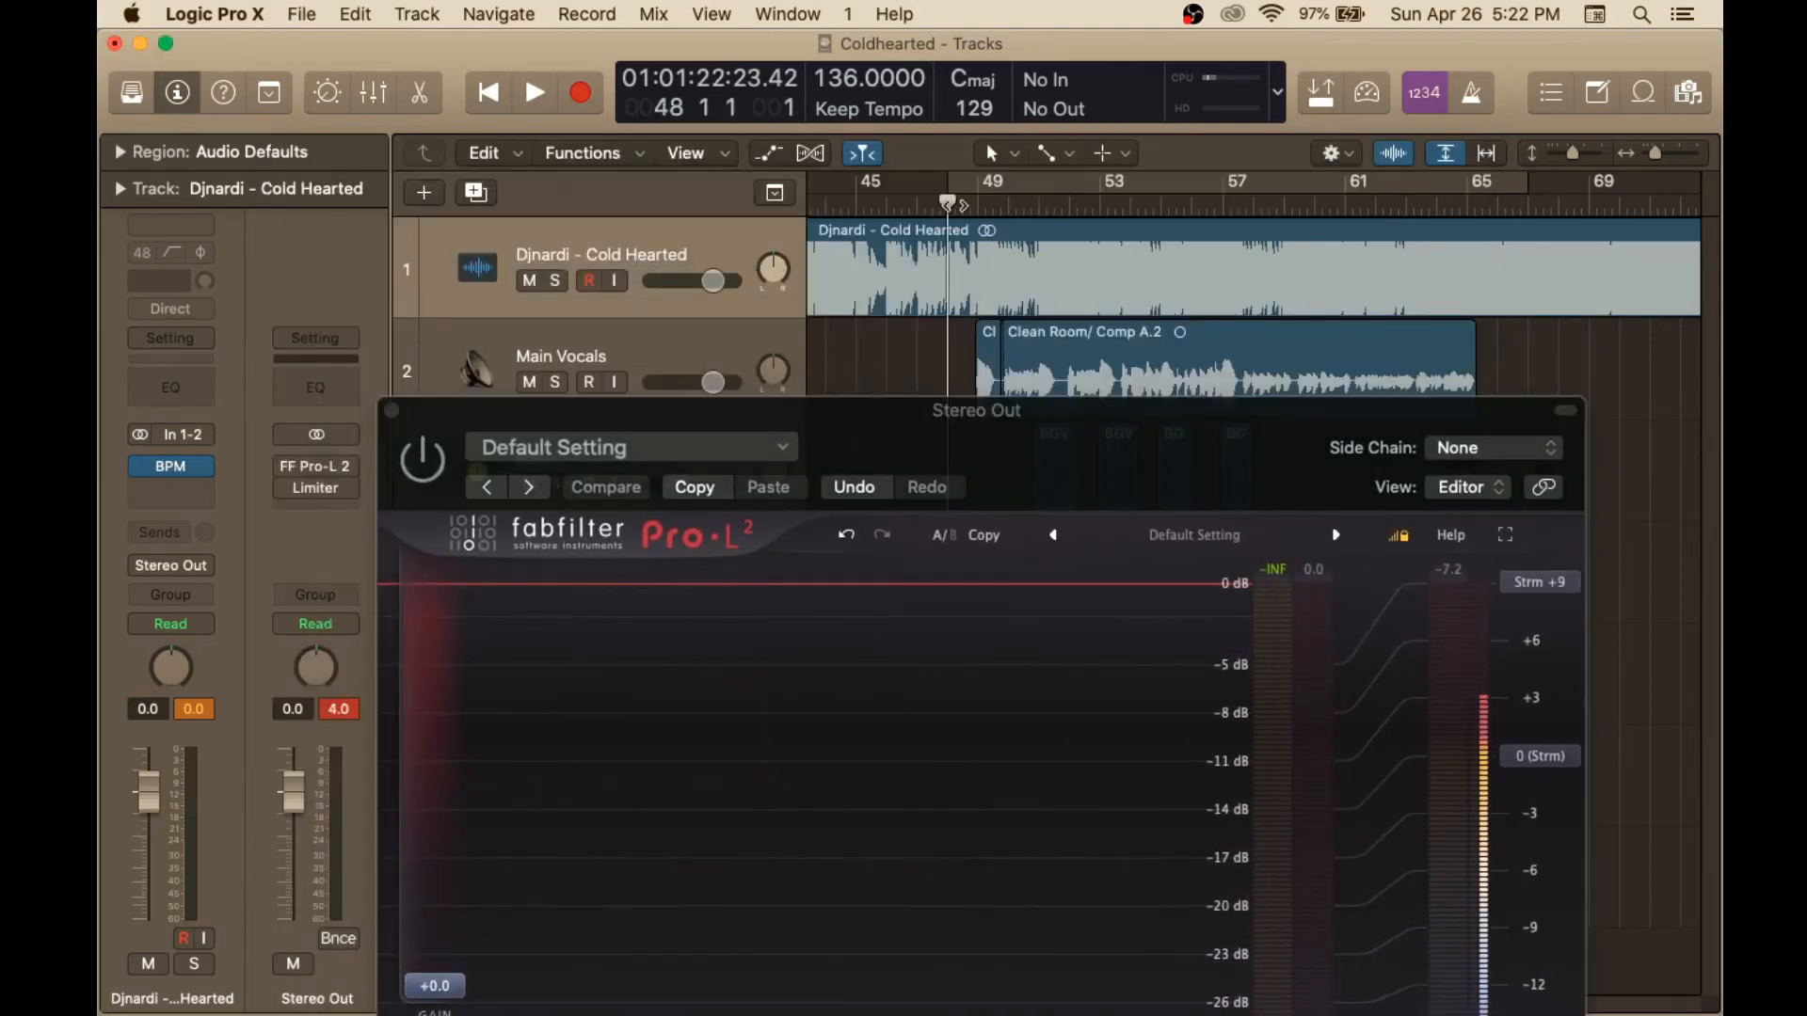
key(space)
drag(1072, 410, 1067, 155)
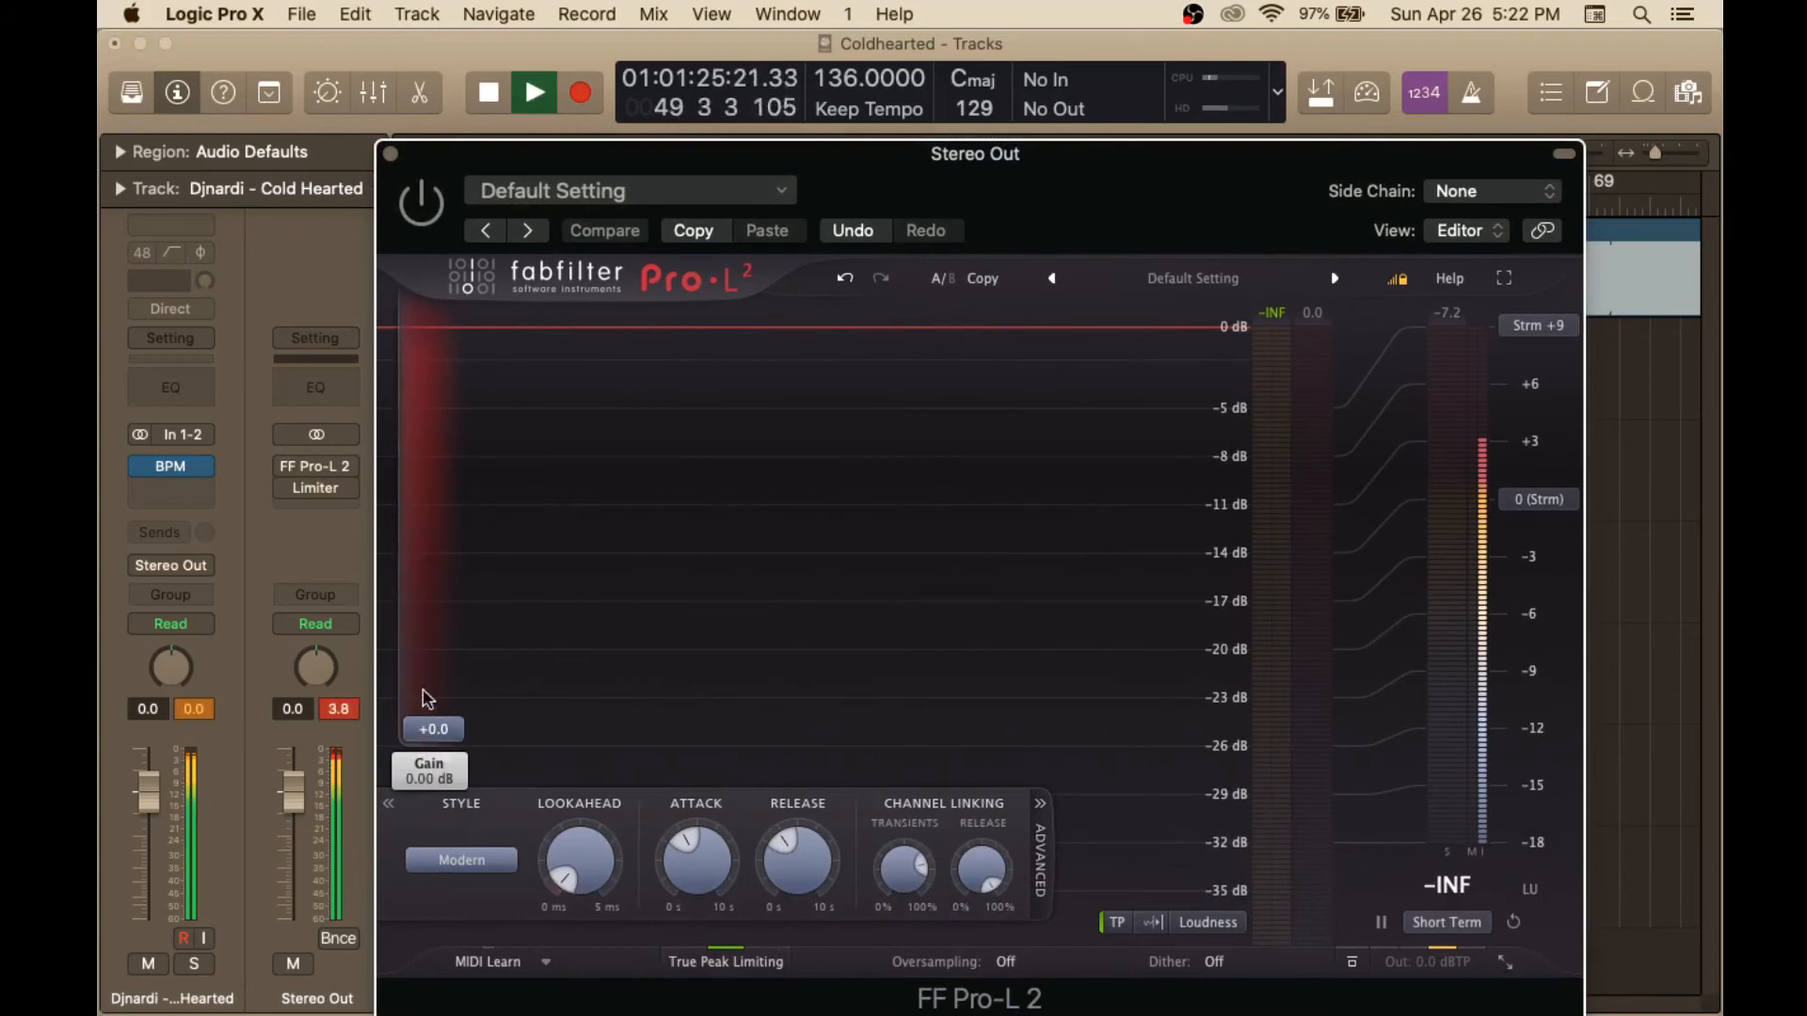
click(421, 202)
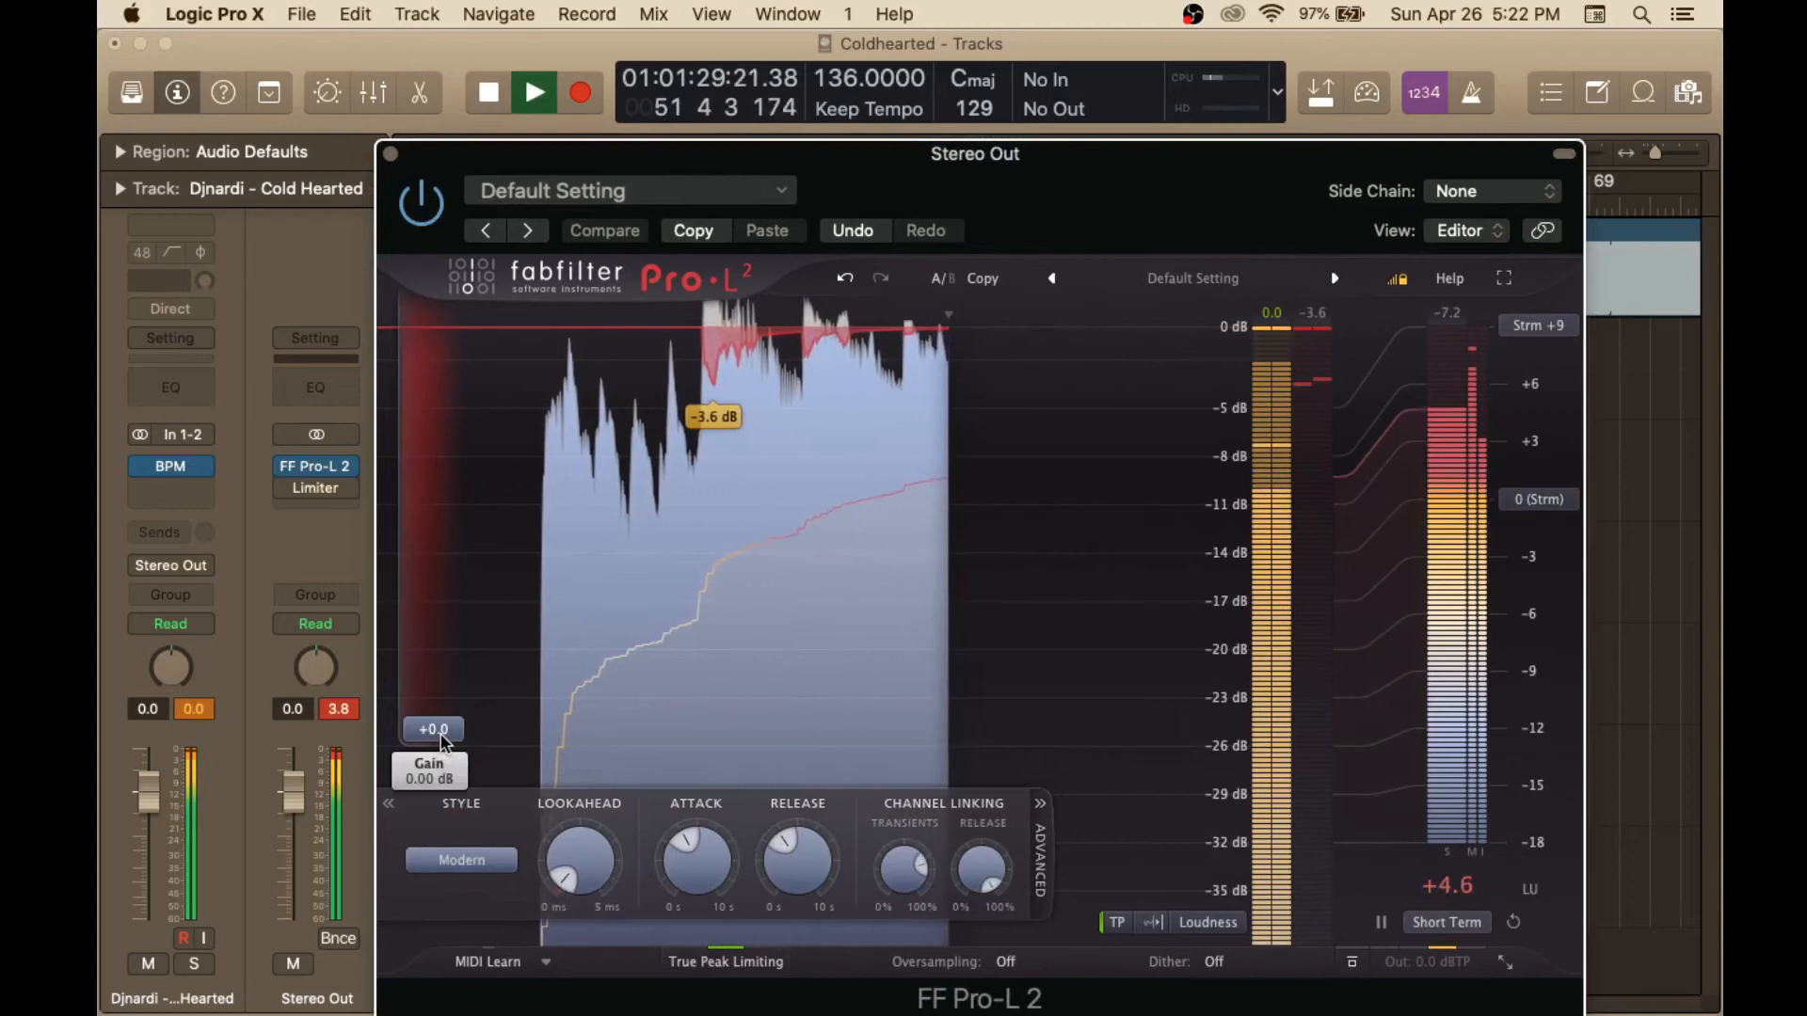
drag(442, 743, 446, 706)
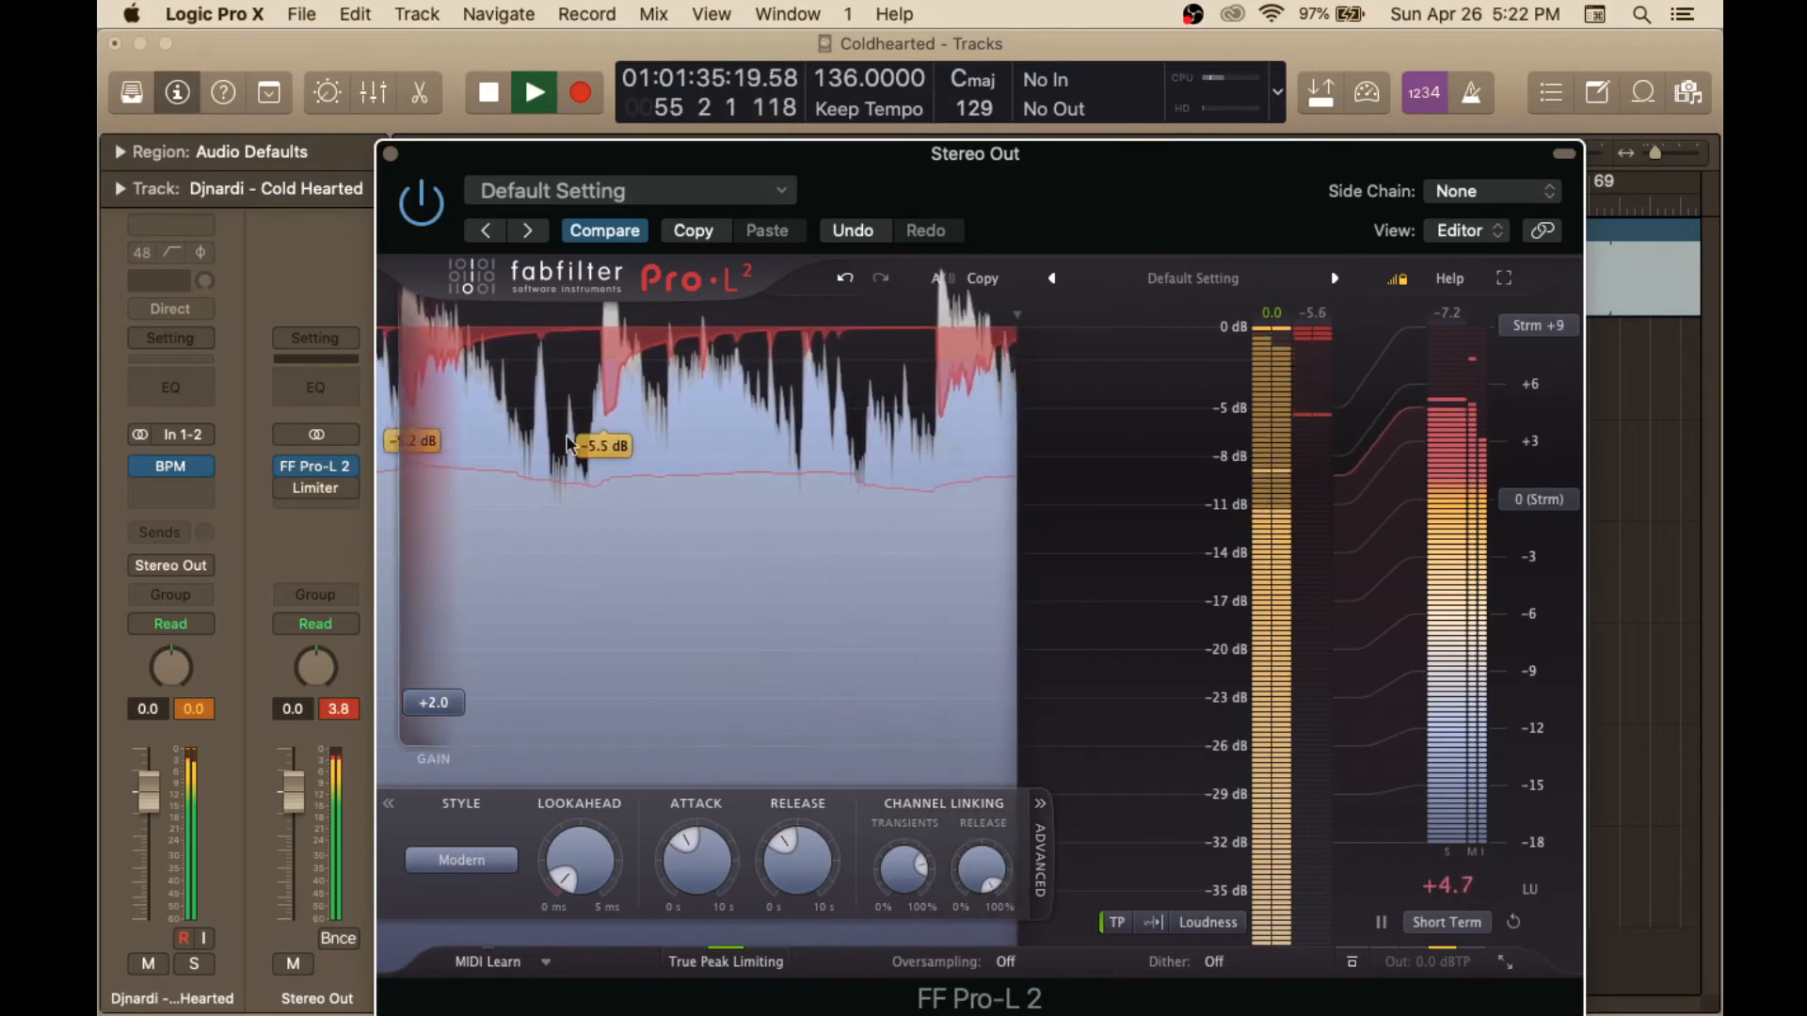
Reset the Stereo Out peak reading during playback and lower the Pro-L 2 gain to +1.0 dB
click(341, 708)
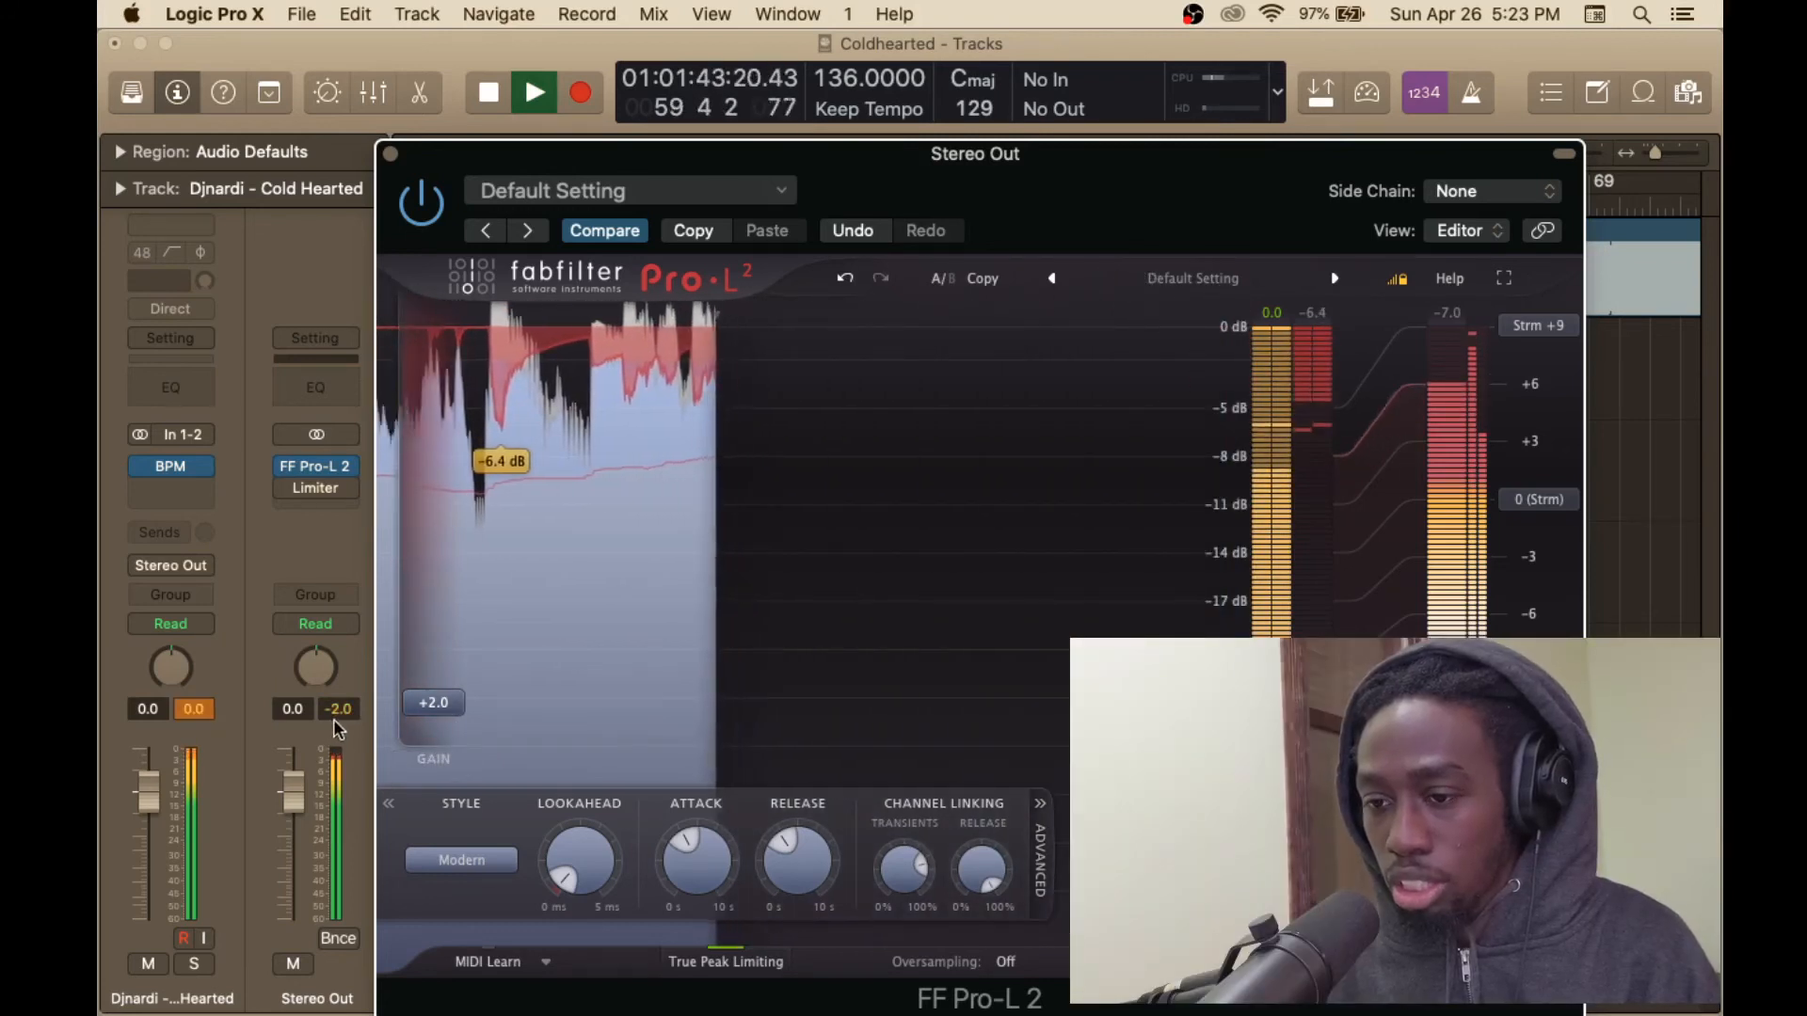
mouse_move(435, 707)
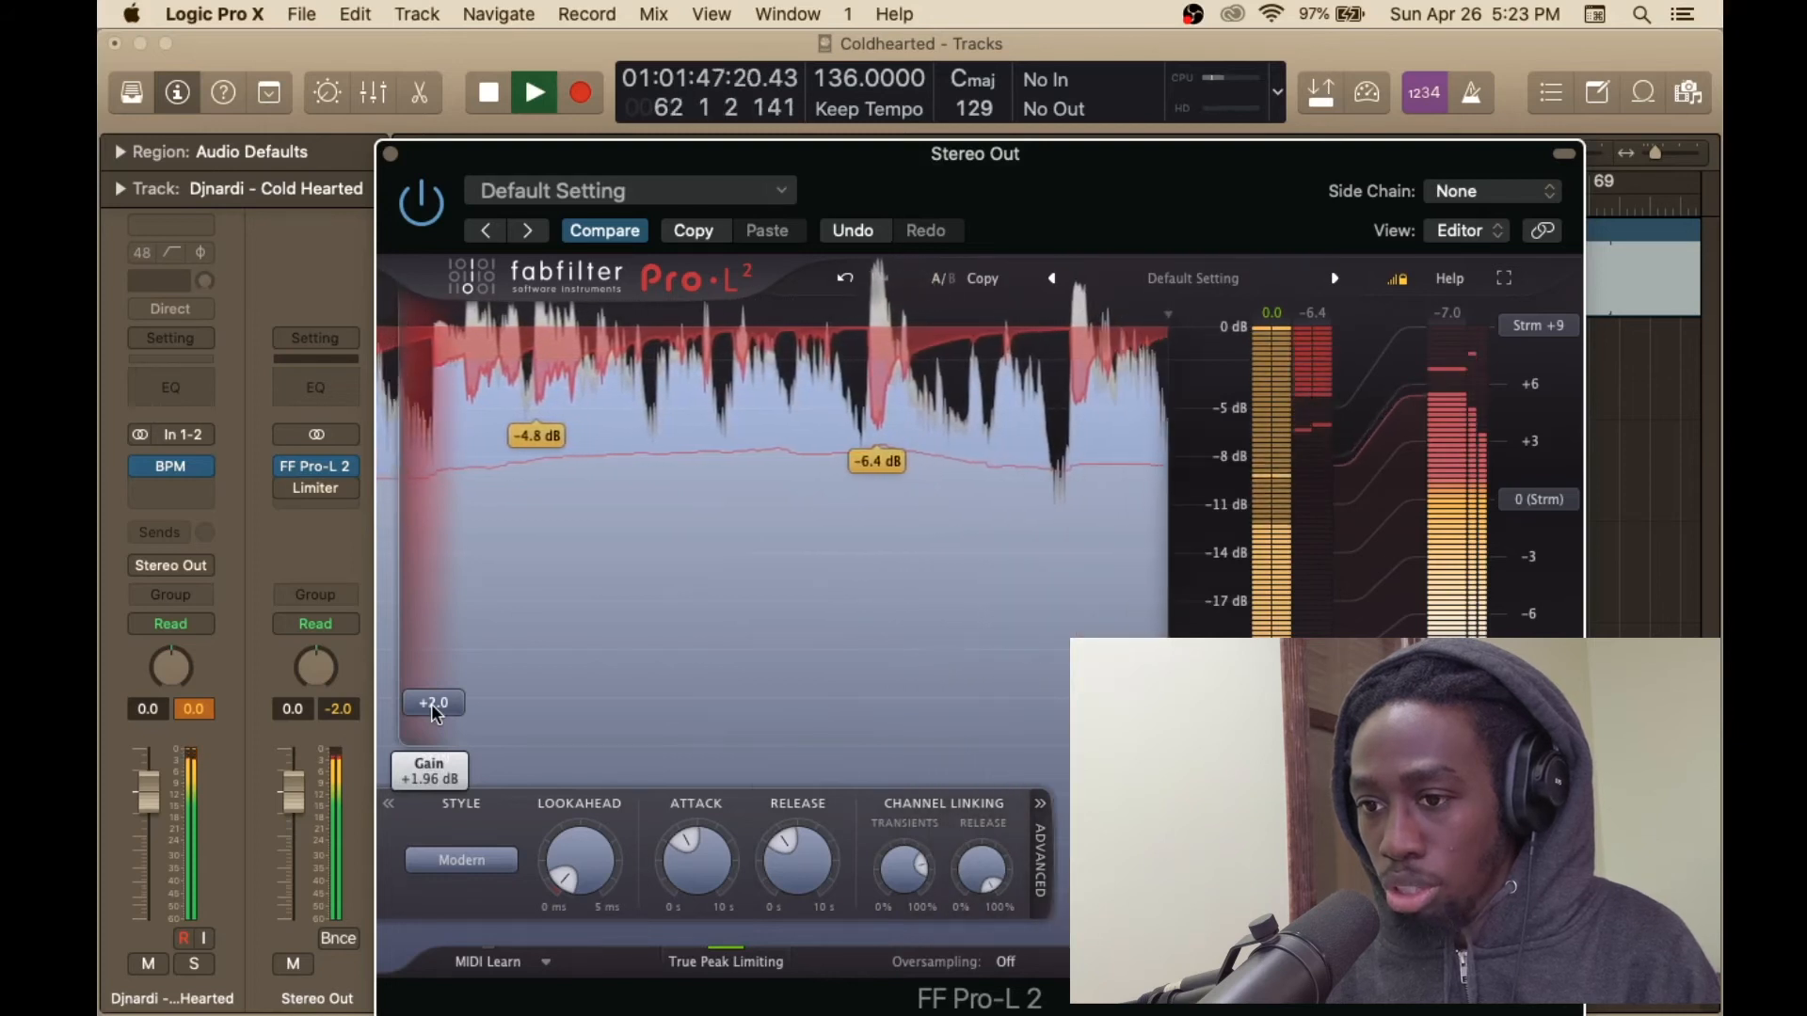
drag(435, 715, 437, 736)
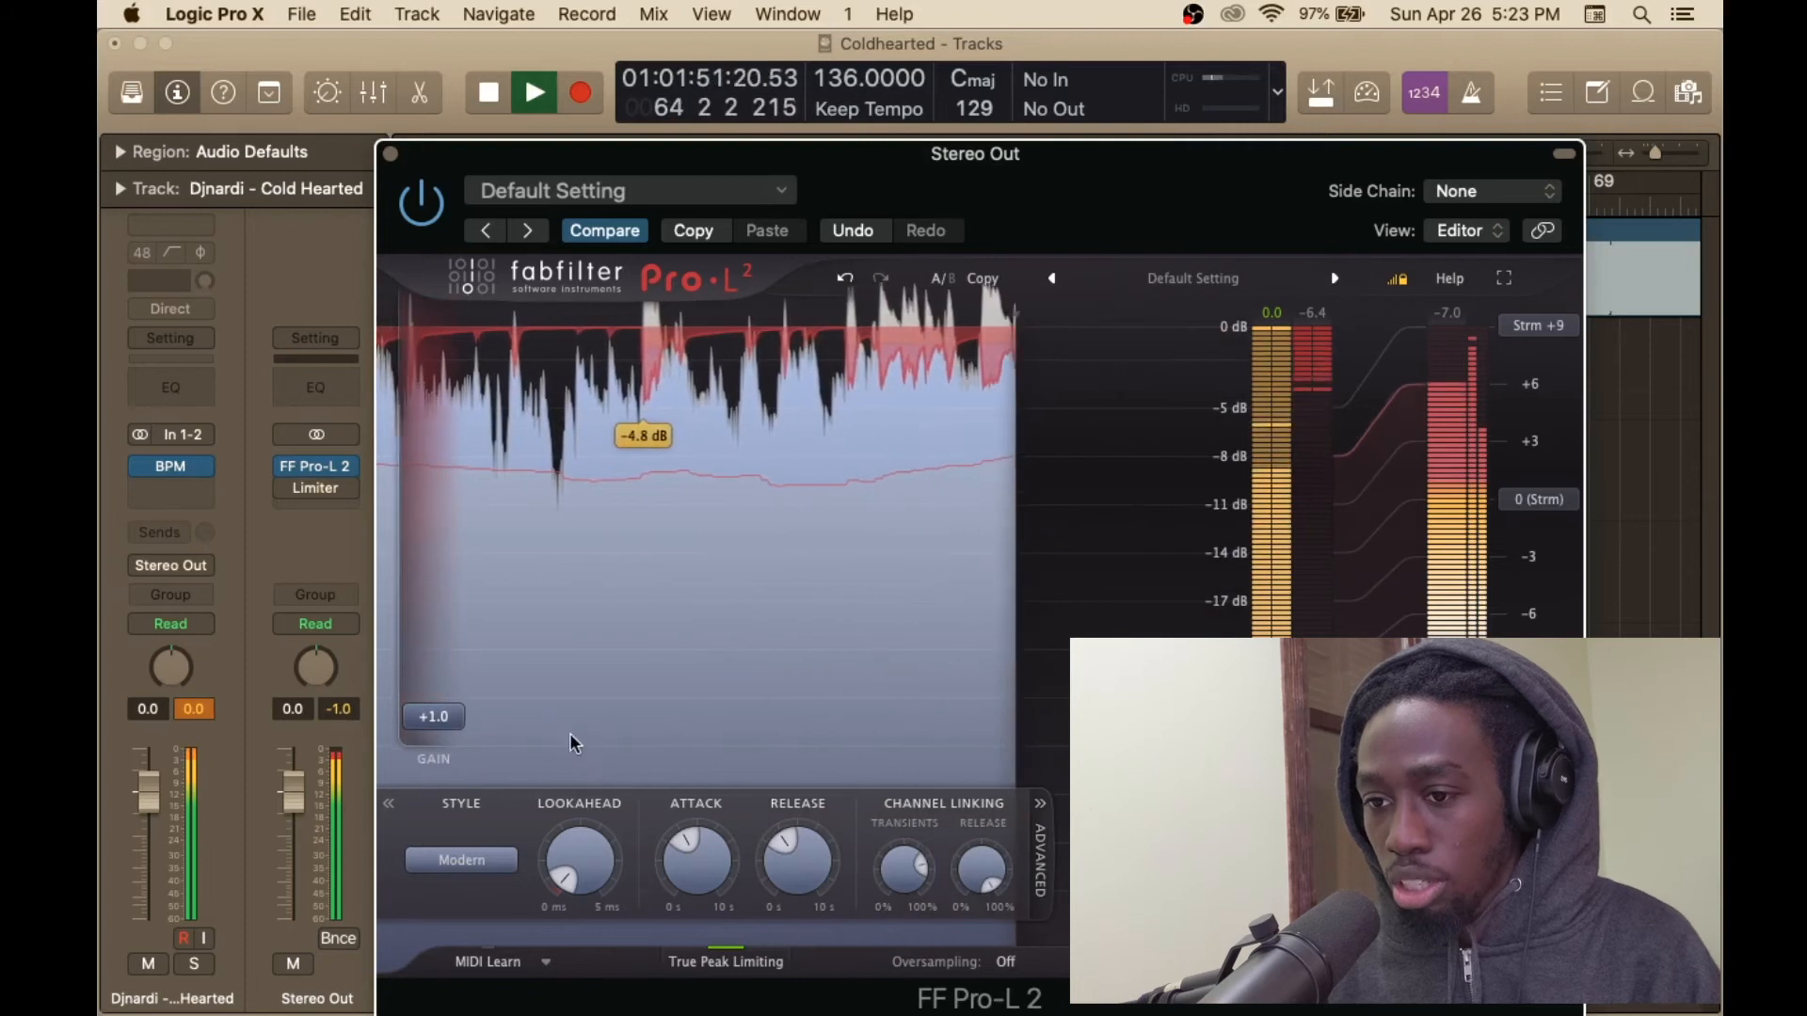
Set the Pro-L 2 lookahead to about 1.14 ms, then stop playback and shorten the attack time
drag(819, 154, 900, 141)
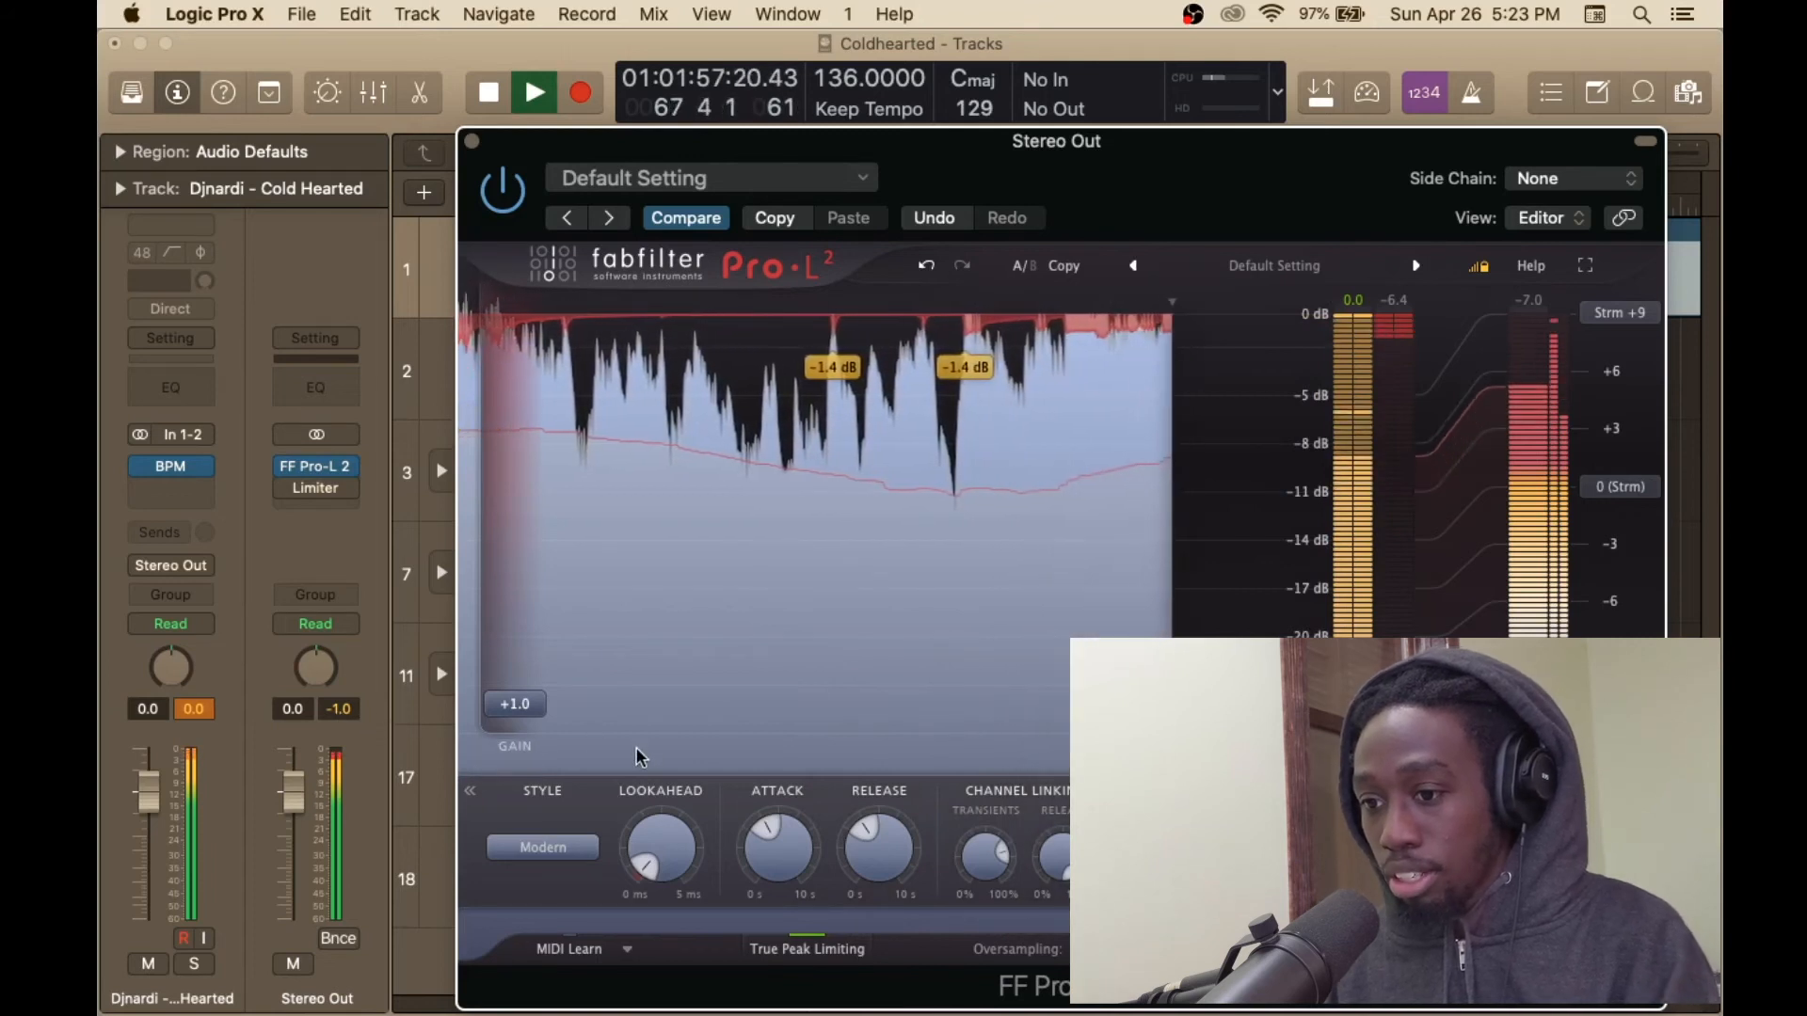
drag(649, 864, 647, 850)
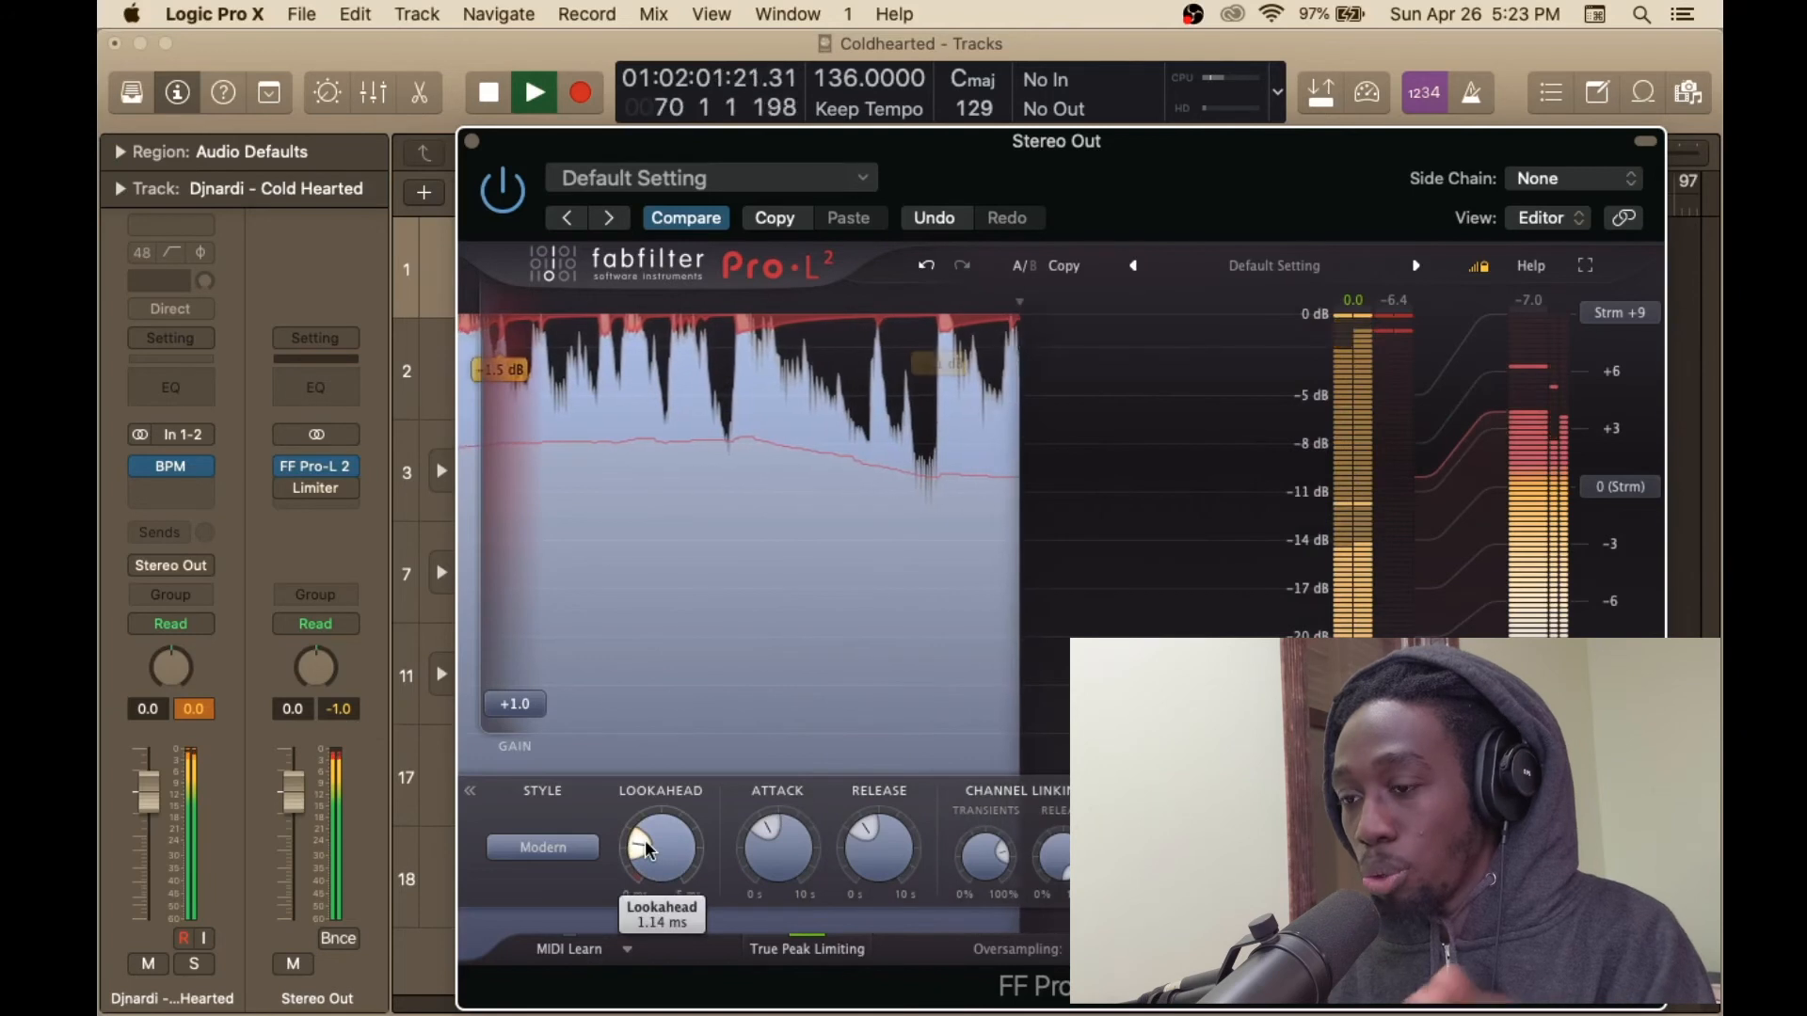
key(space)
drag(786, 849, 764, 944)
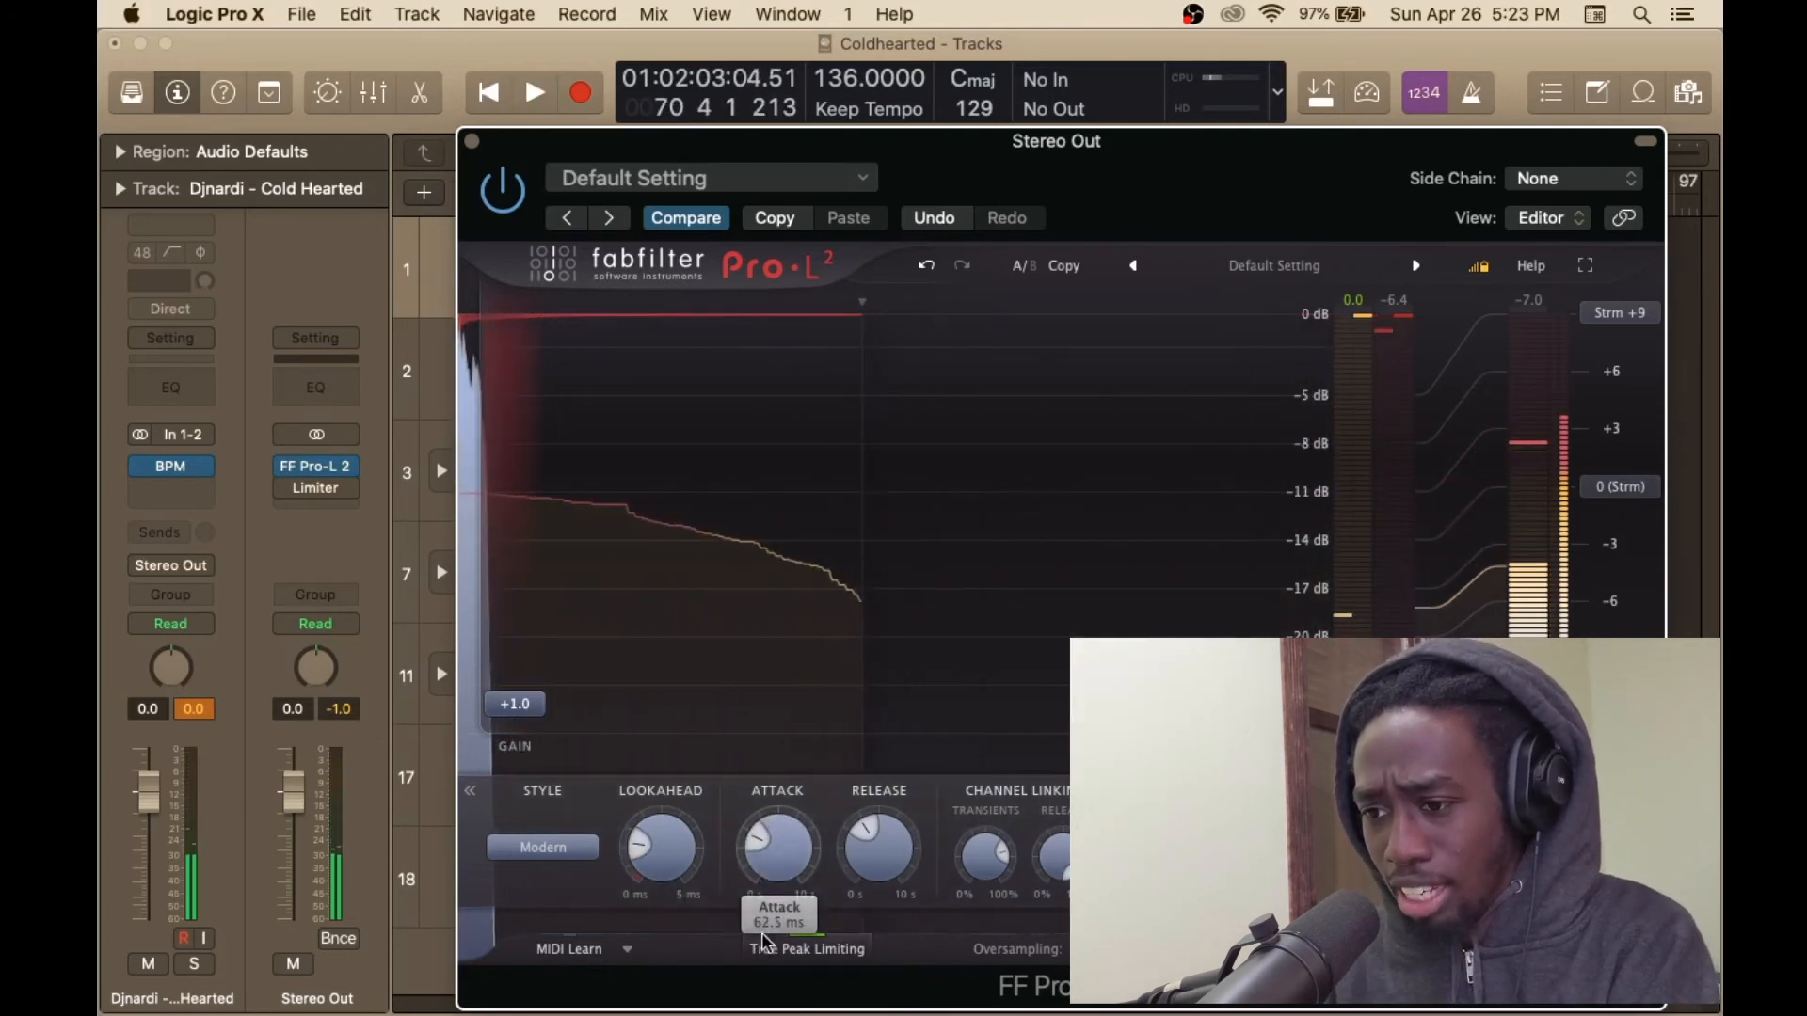
drag(755, 836, 753, 848)
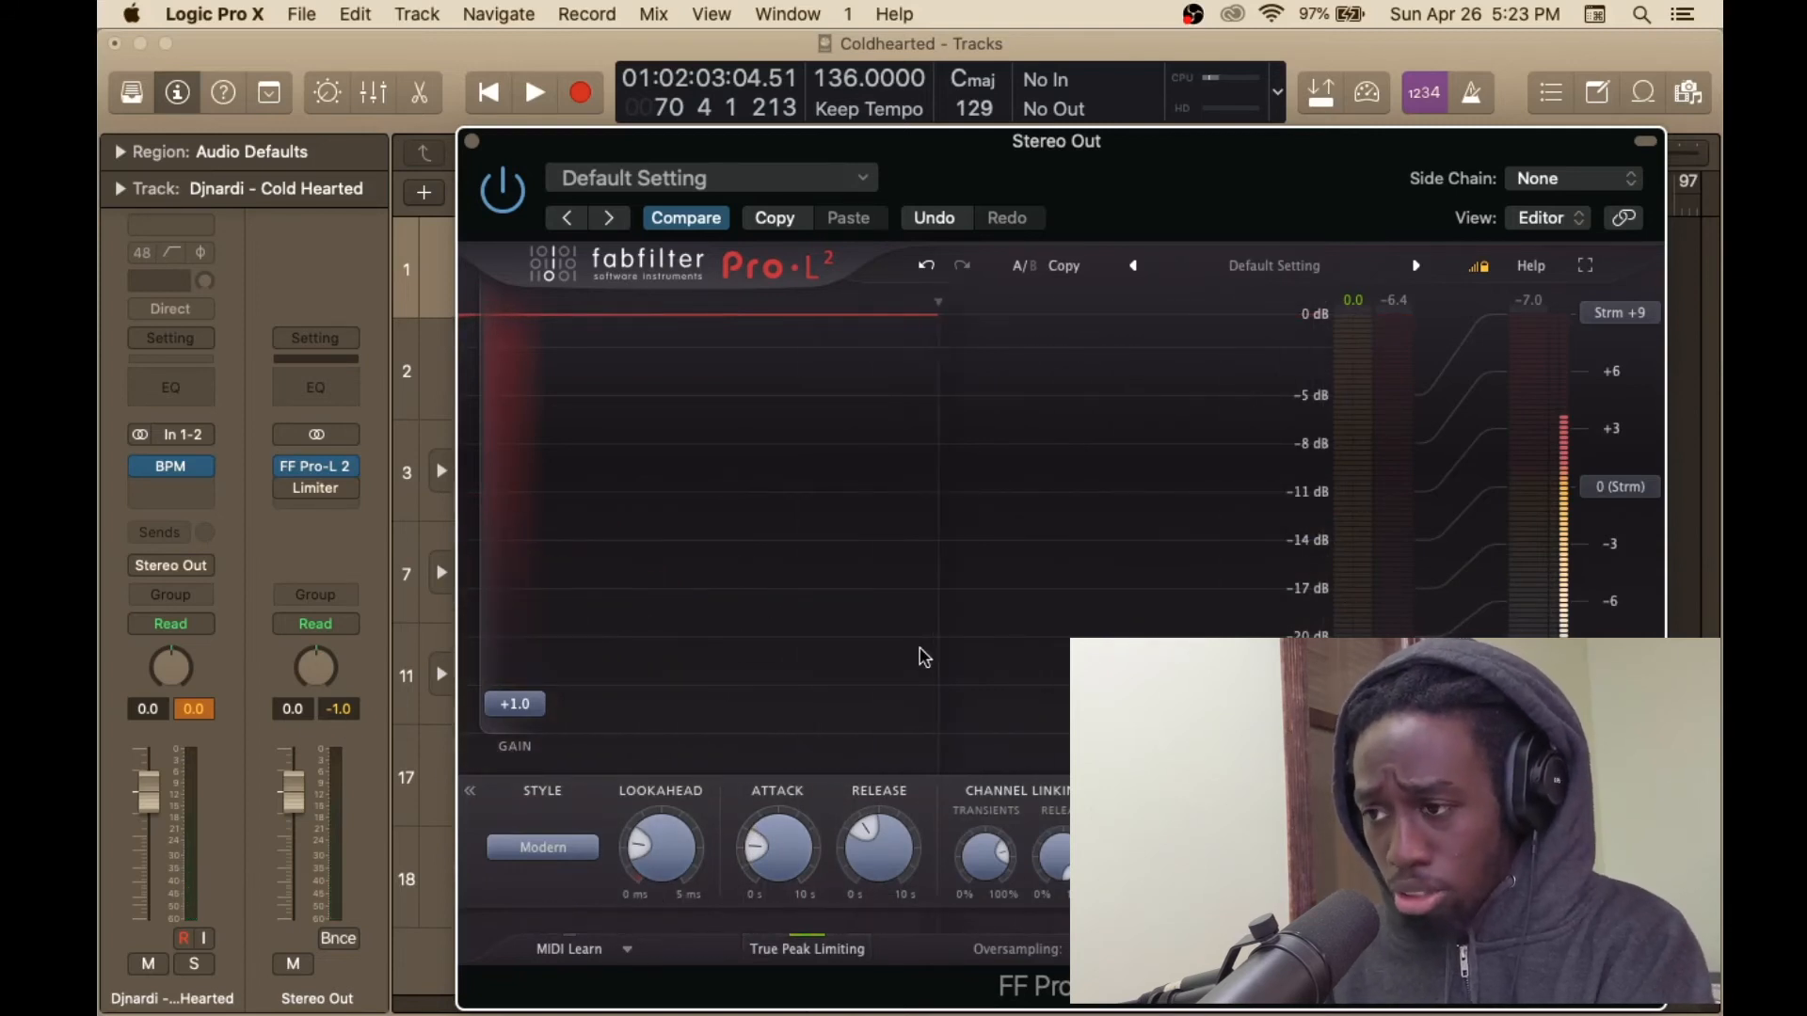
Play the mix from bar 46 and check the Pro-L 2 gain reduction and output level with the new settings
drag(979, 160, 984, 577)
scroll(888, 202, left, 10)
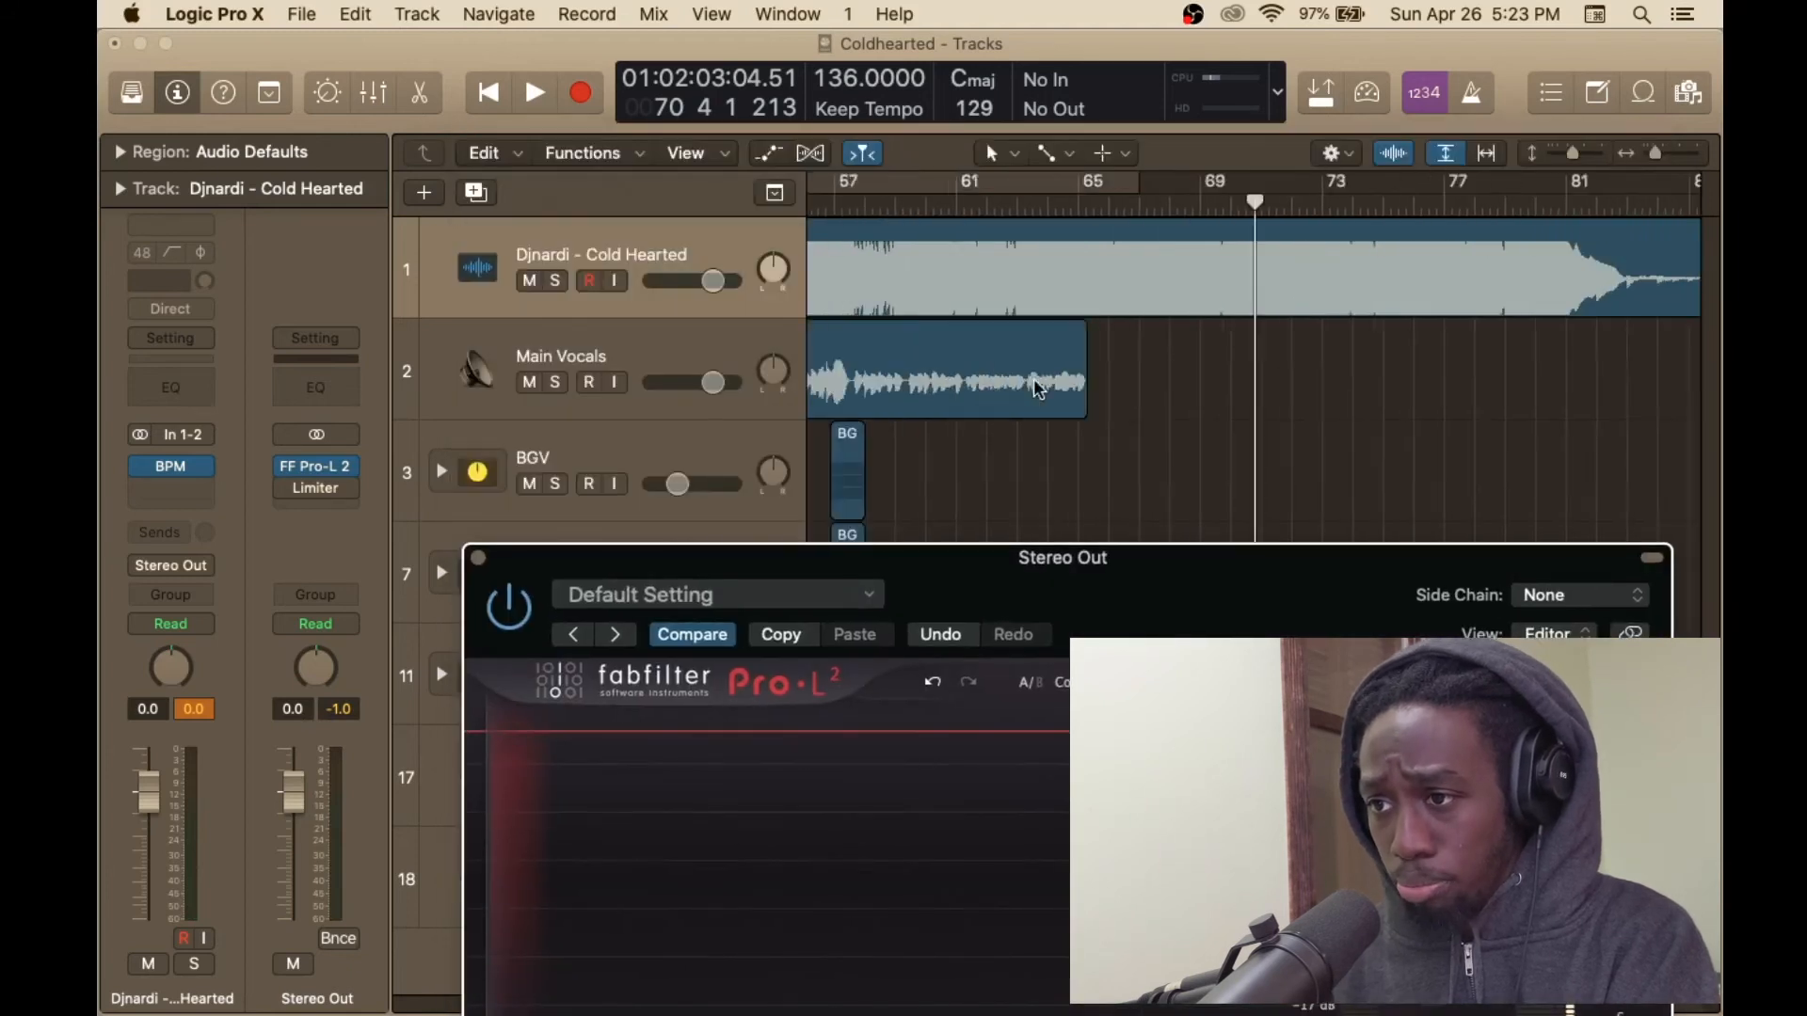
click(887, 202)
drag(976, 579, 920, 211)
drag(920, 219, 920, 168)
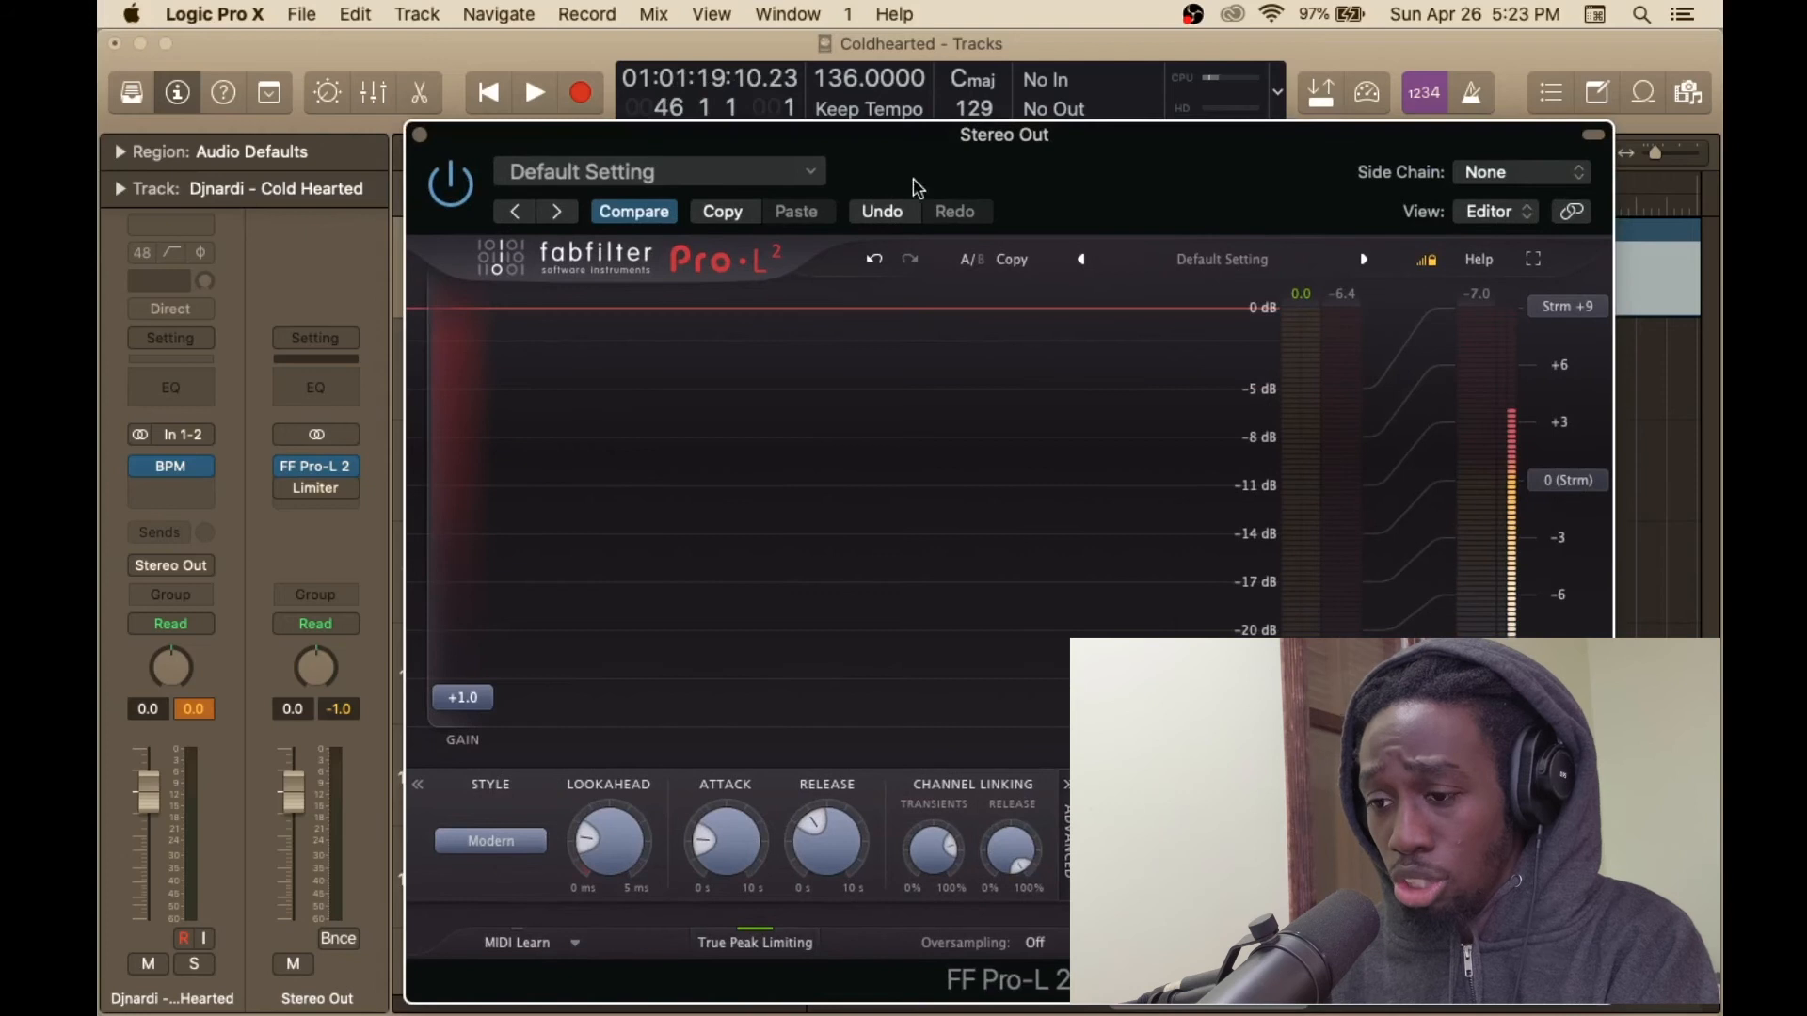
key(space)
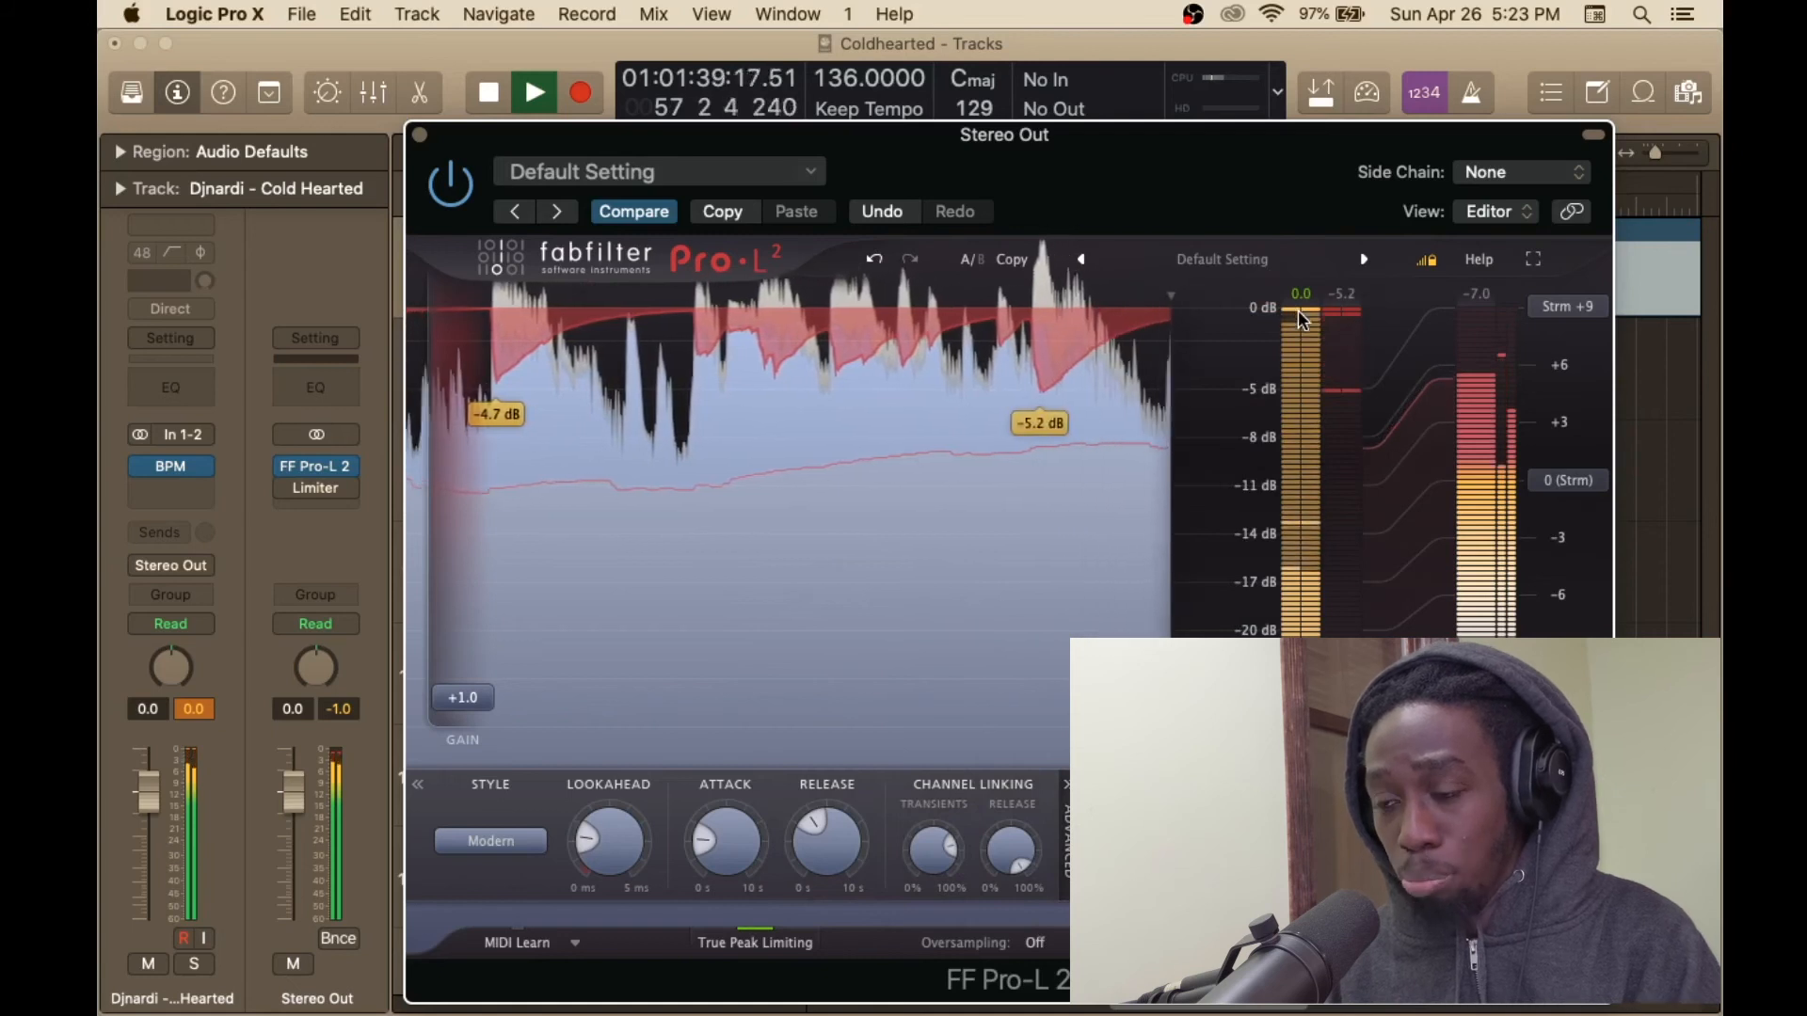
key(space)
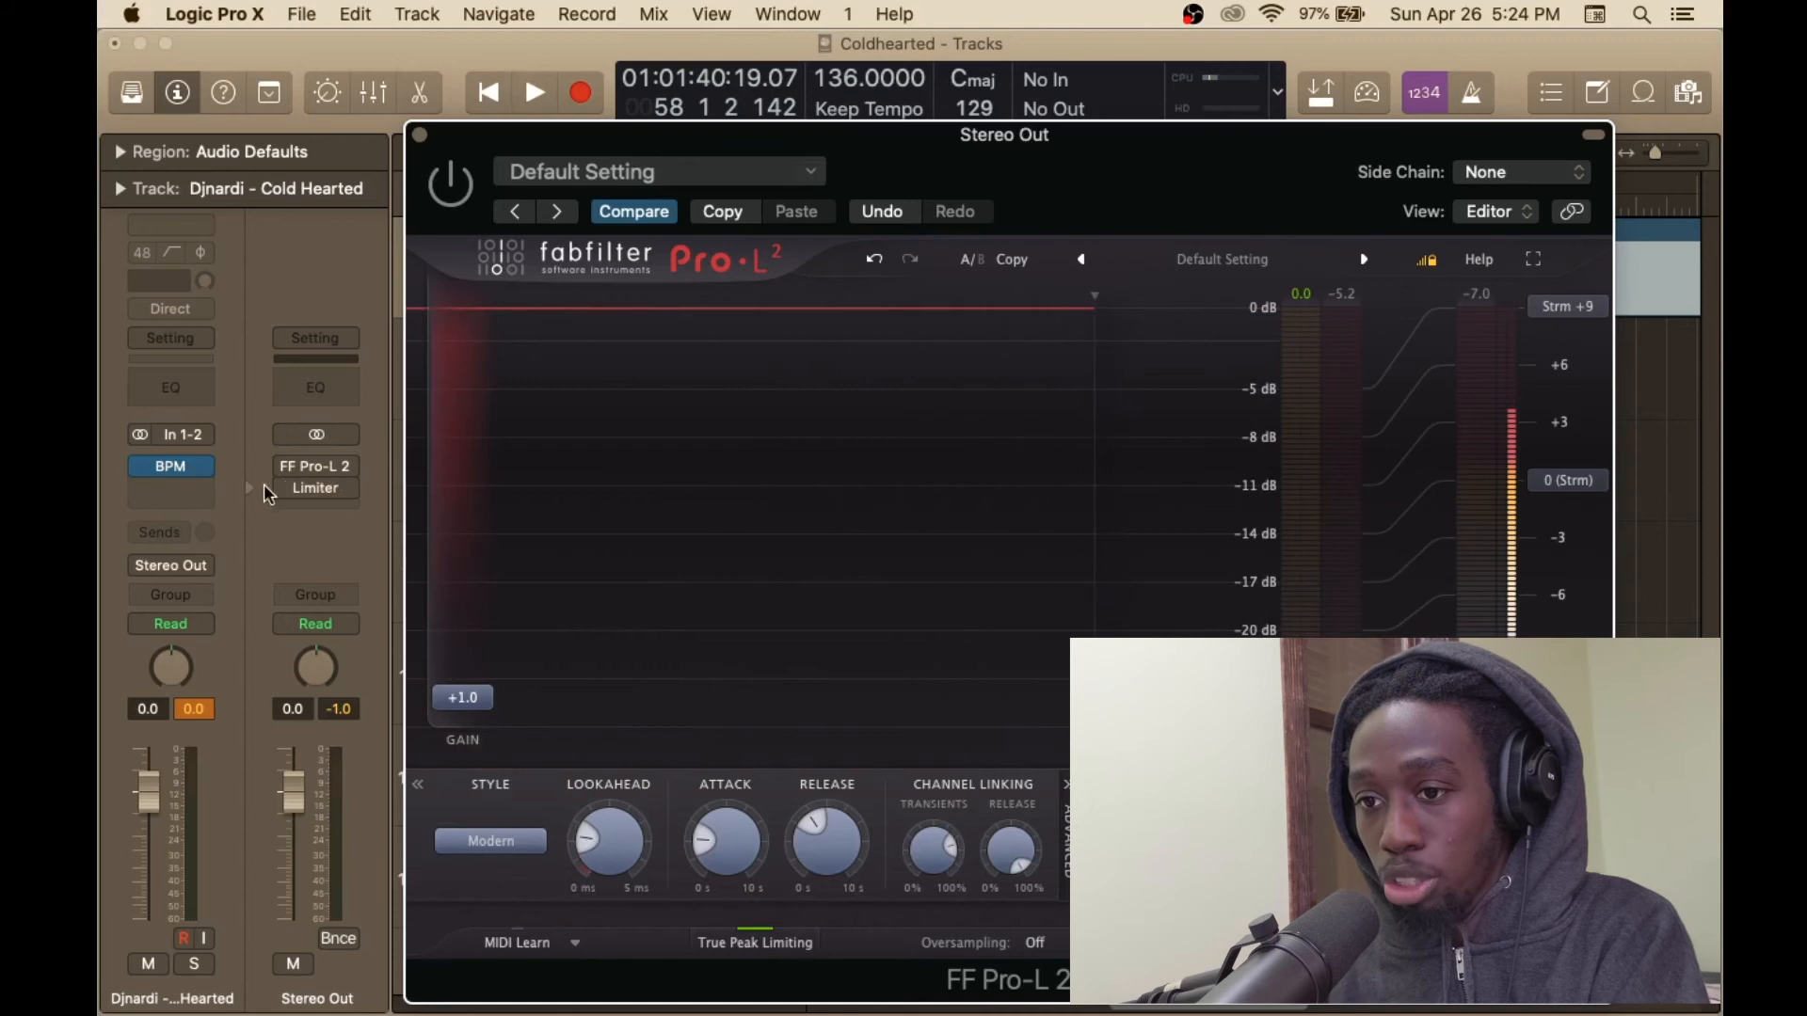
Close the bypassed Pro-L 2, open the active stock Limiter on the Stereo Out and play the mix from bar 47
click(421, 136)
click(316, 488)
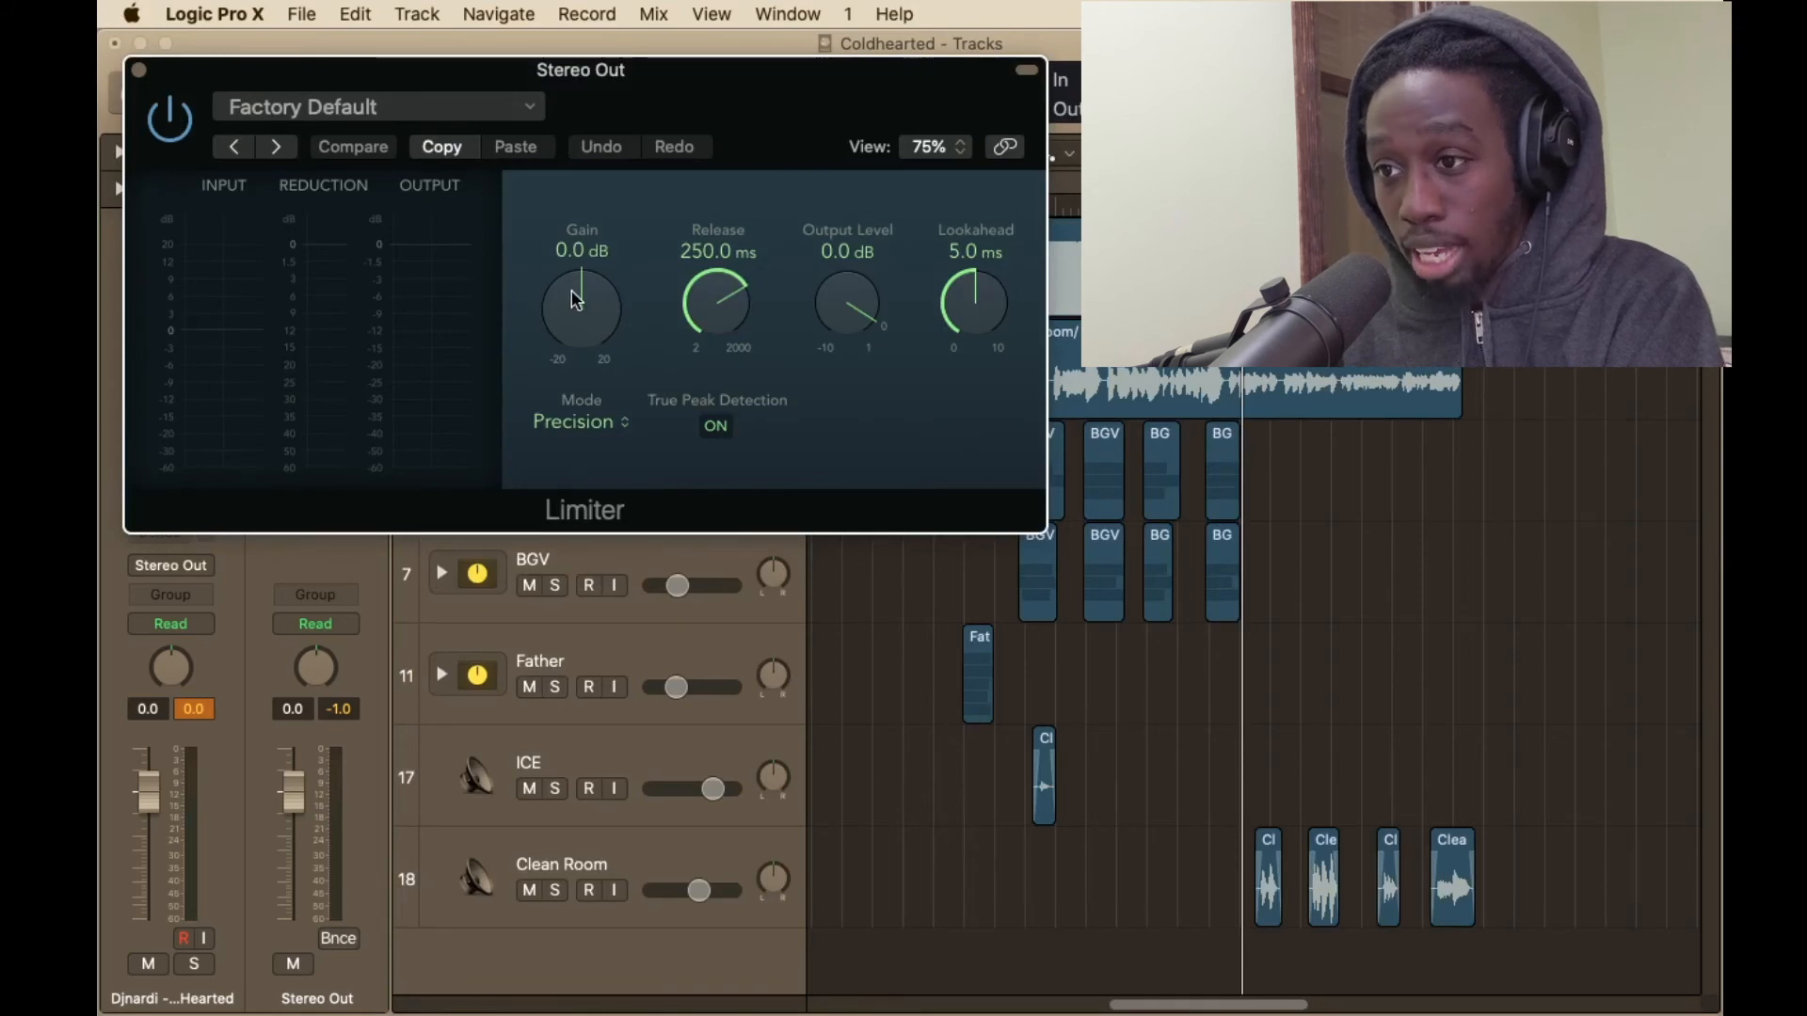
drag(727, 109, 986, 405)
click(903, 202)
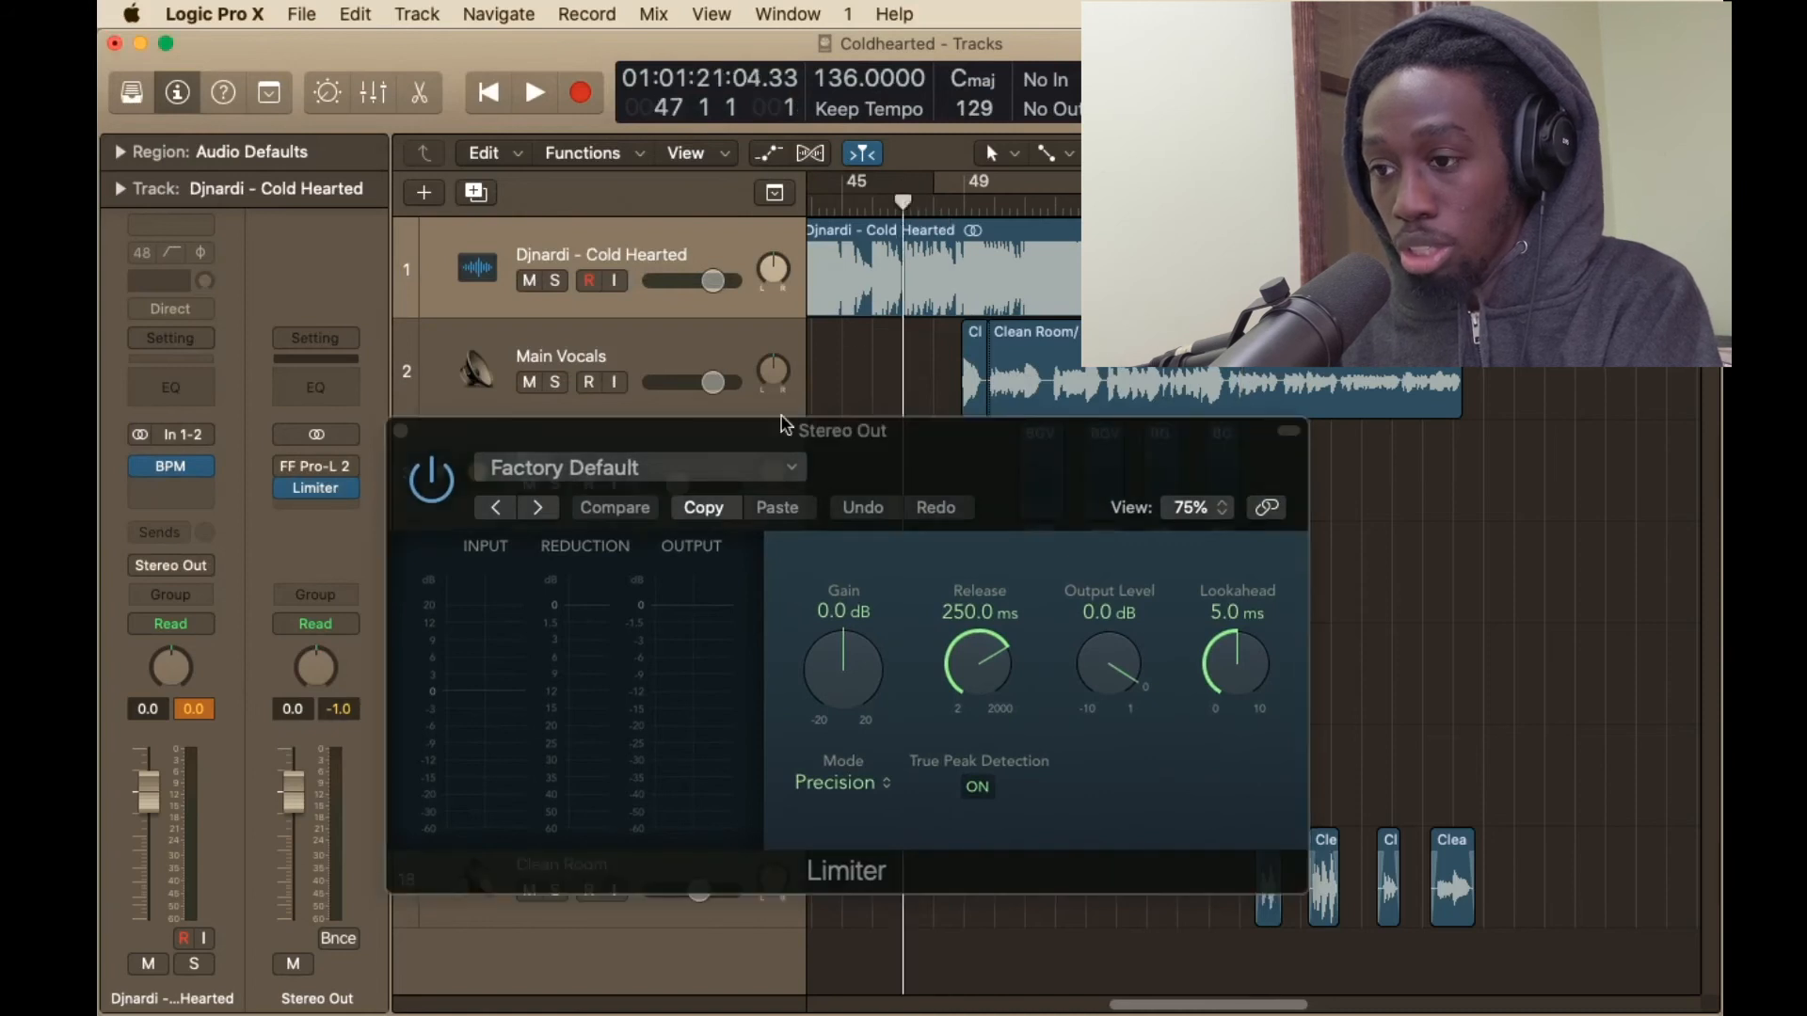
key(space)
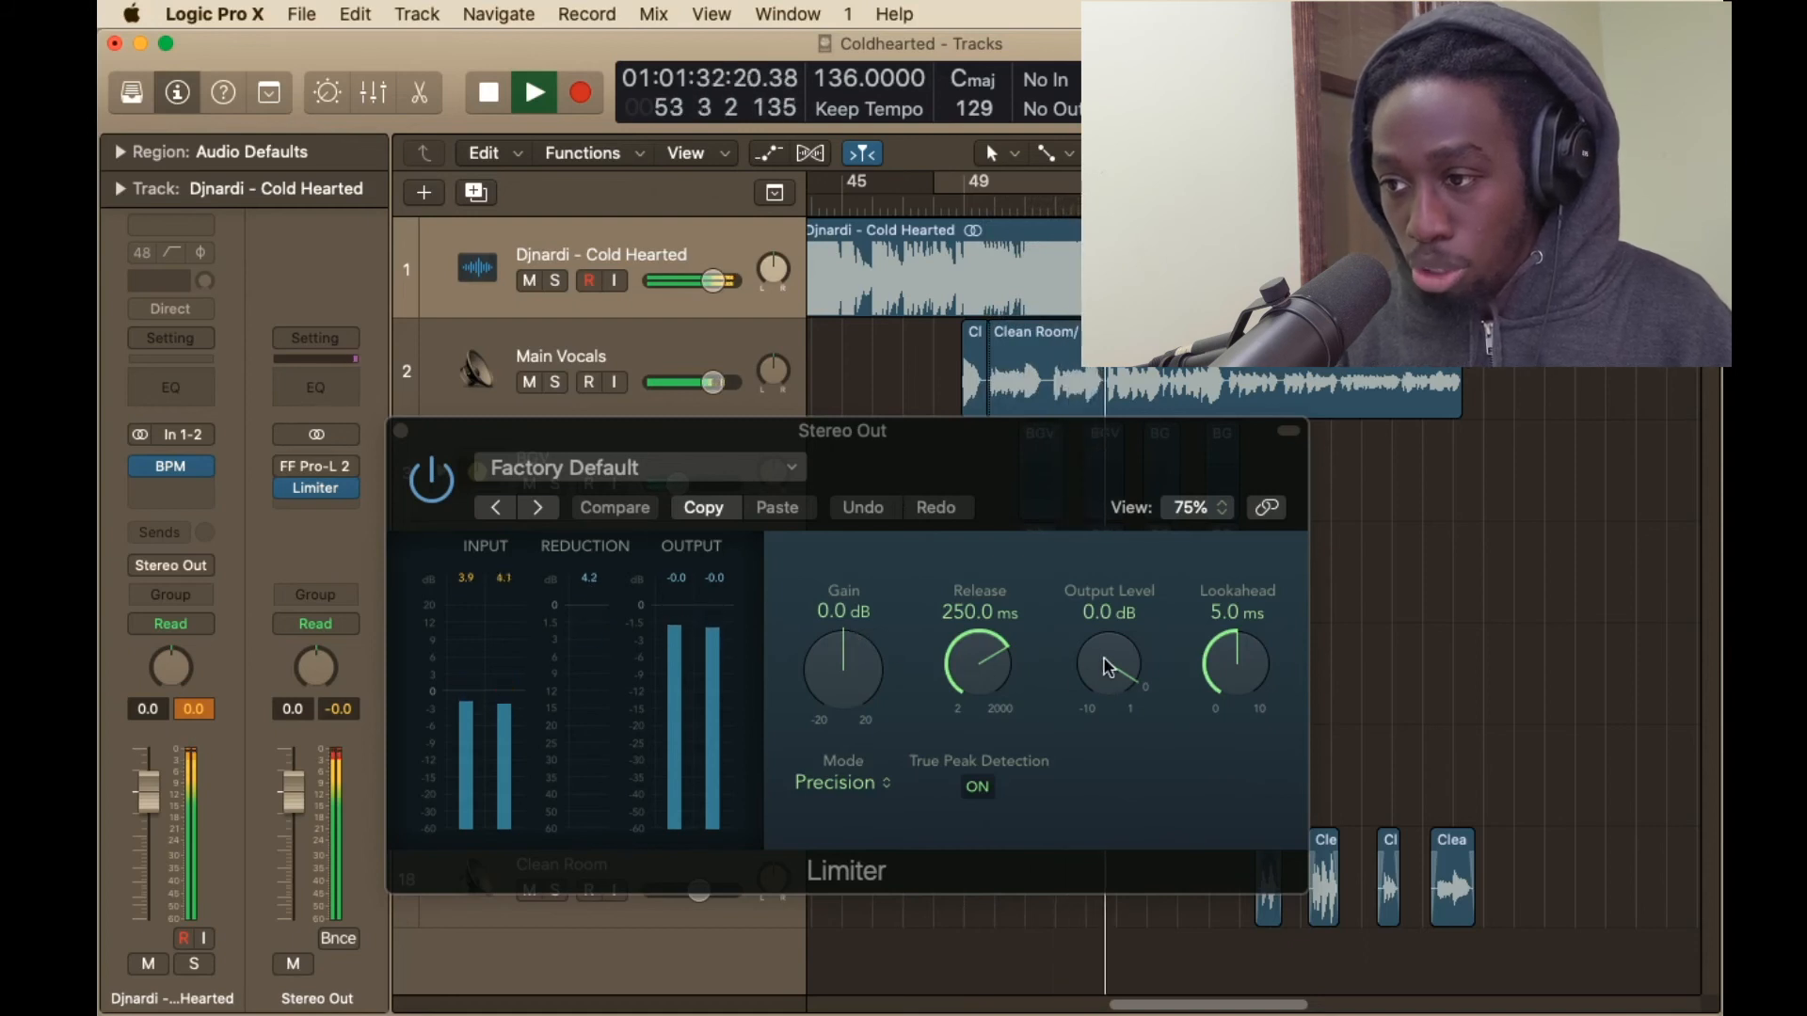
Set the Limiter's output level to -1.0 dB and gain to +2.5 dB, resetting the Stereo Out peak reading, and stop playback
drag(1109, 668, 1107, 697)
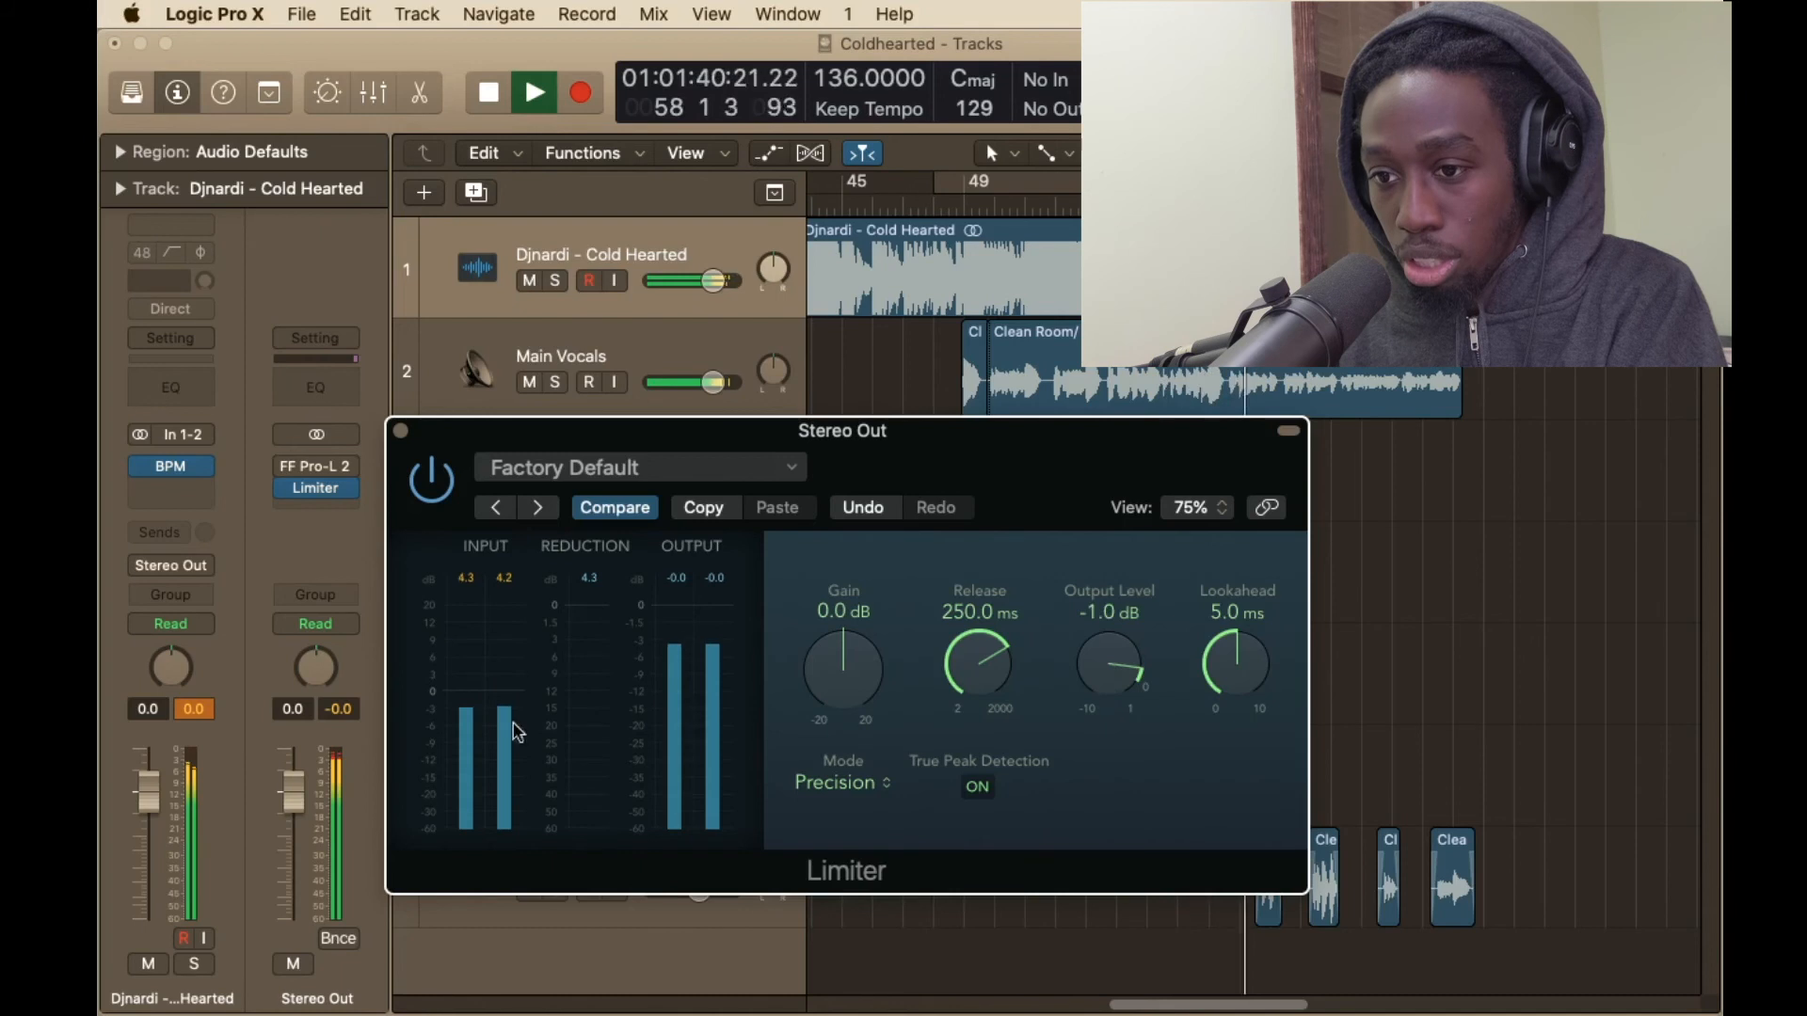
click(338, 710)
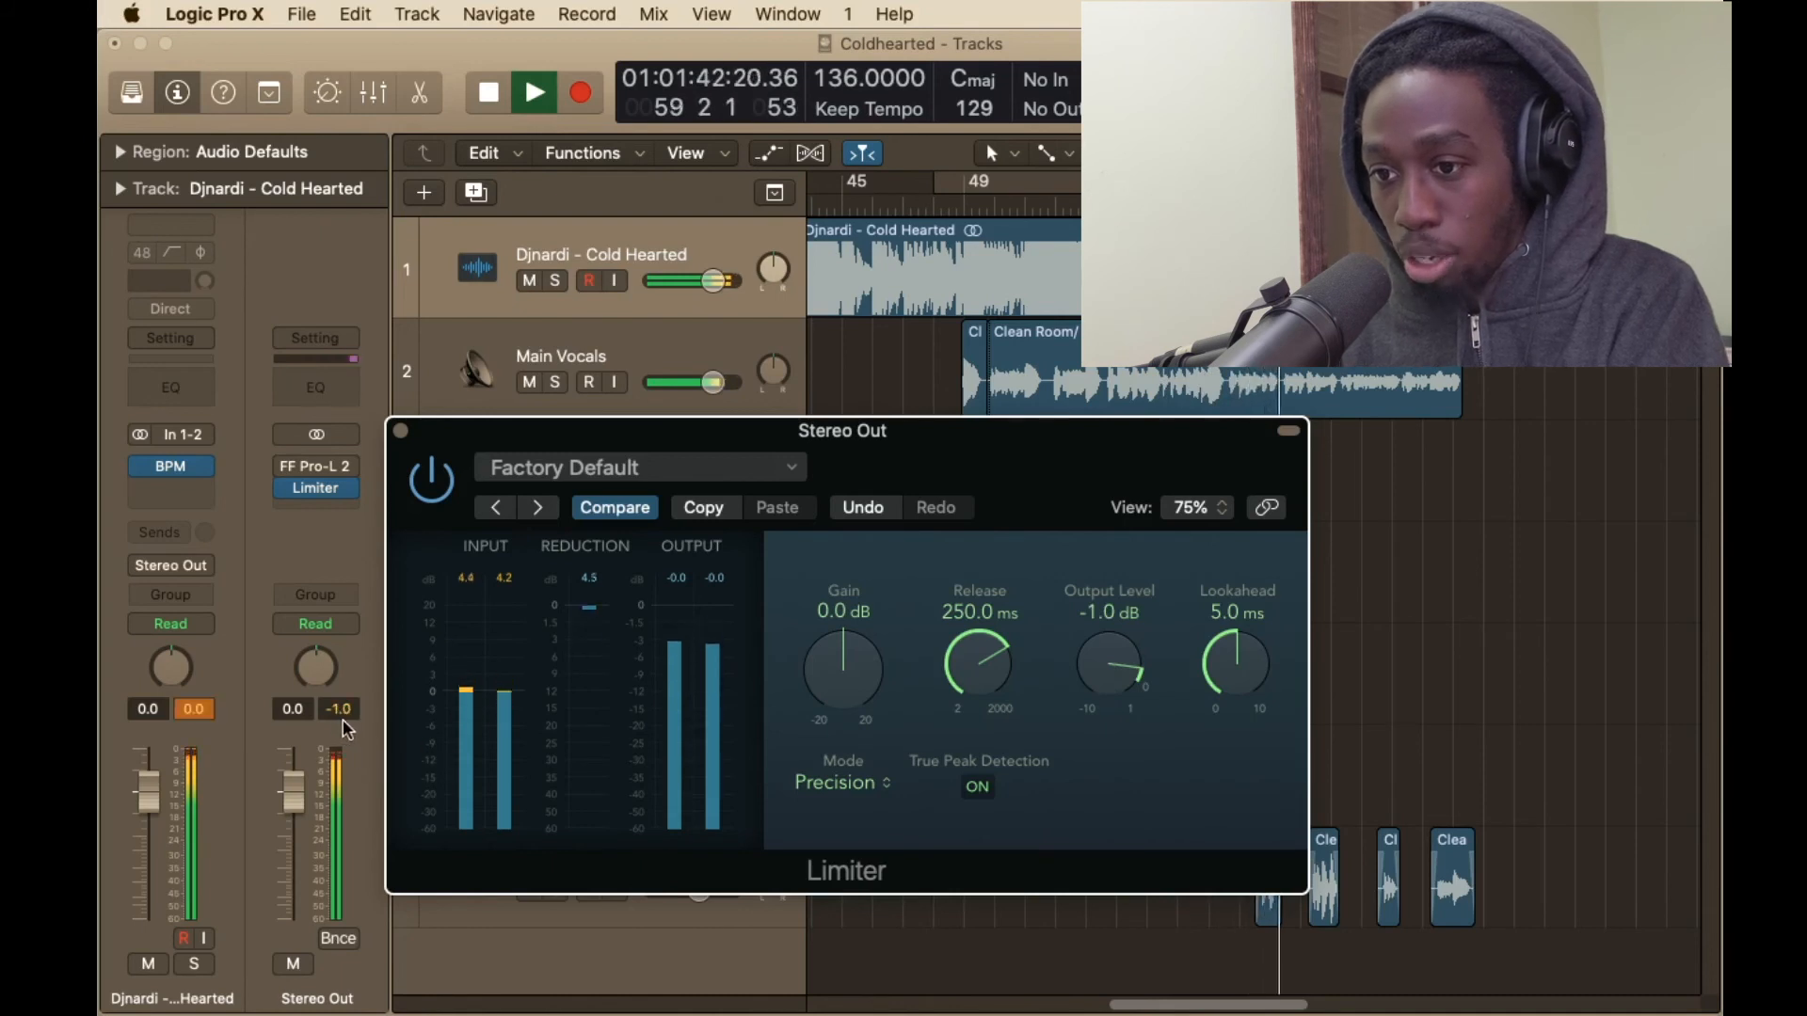
drag(828, 672, 825, 648)
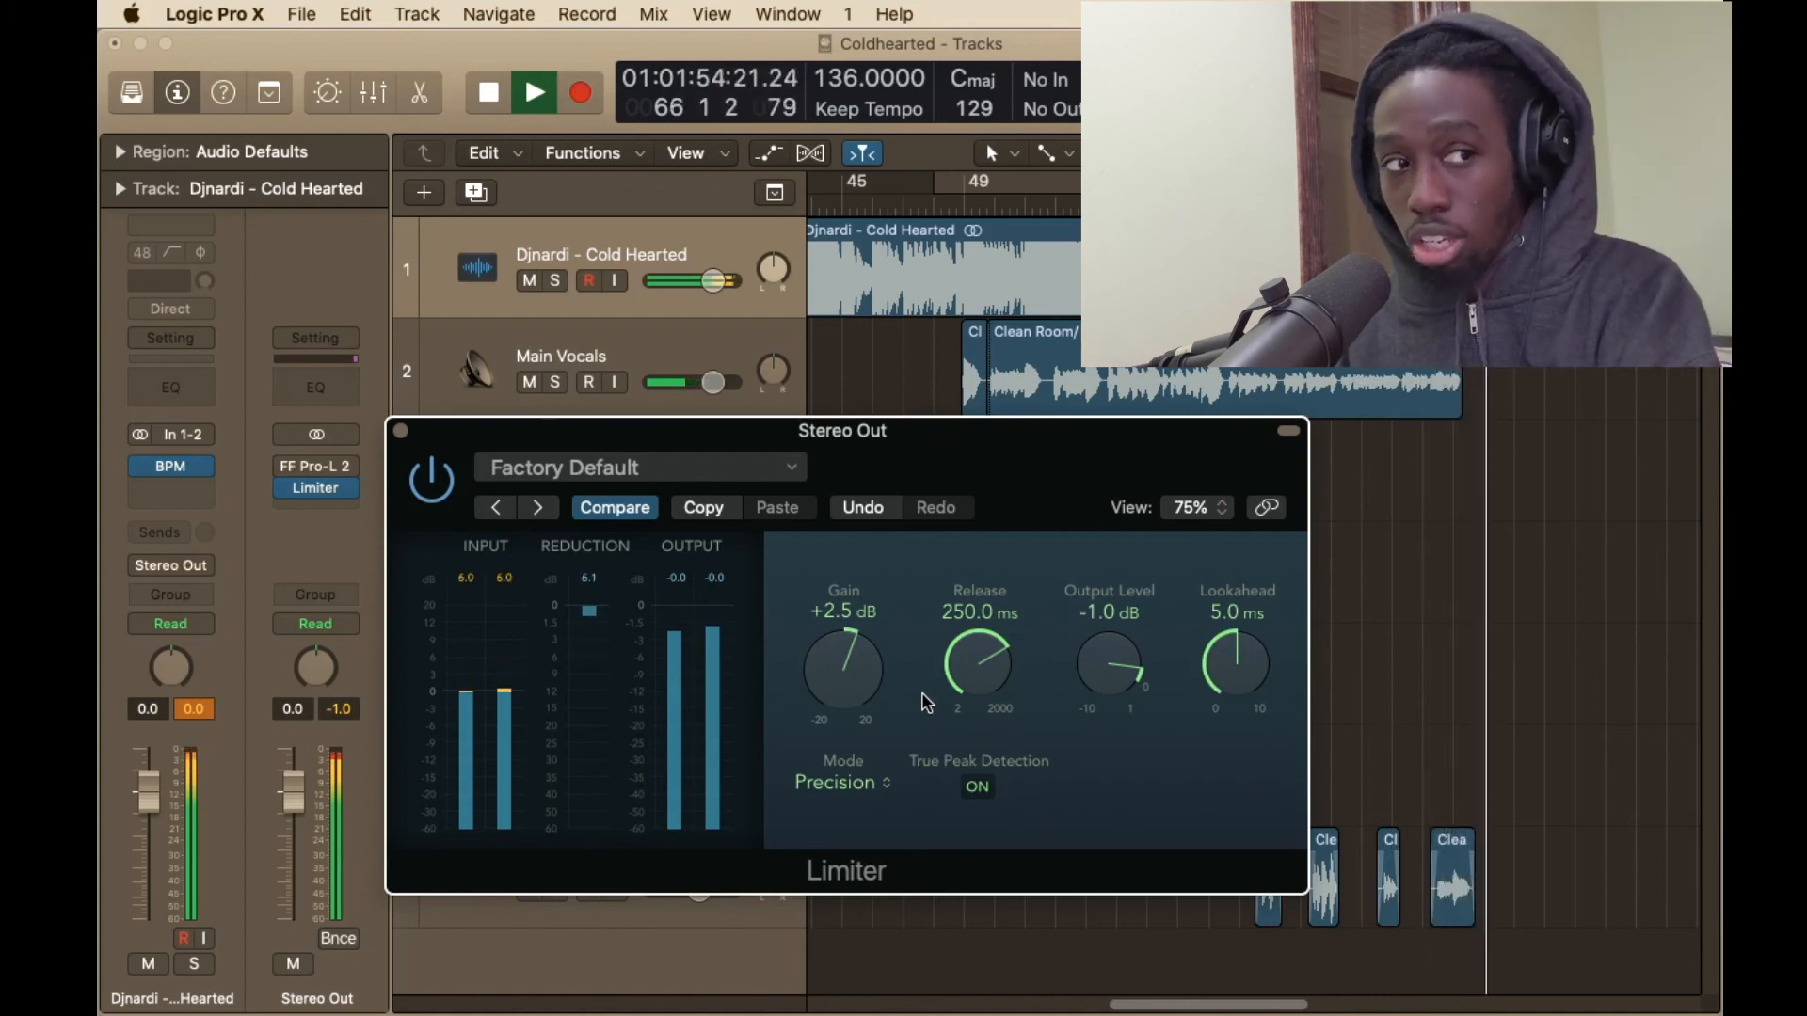
key(space)
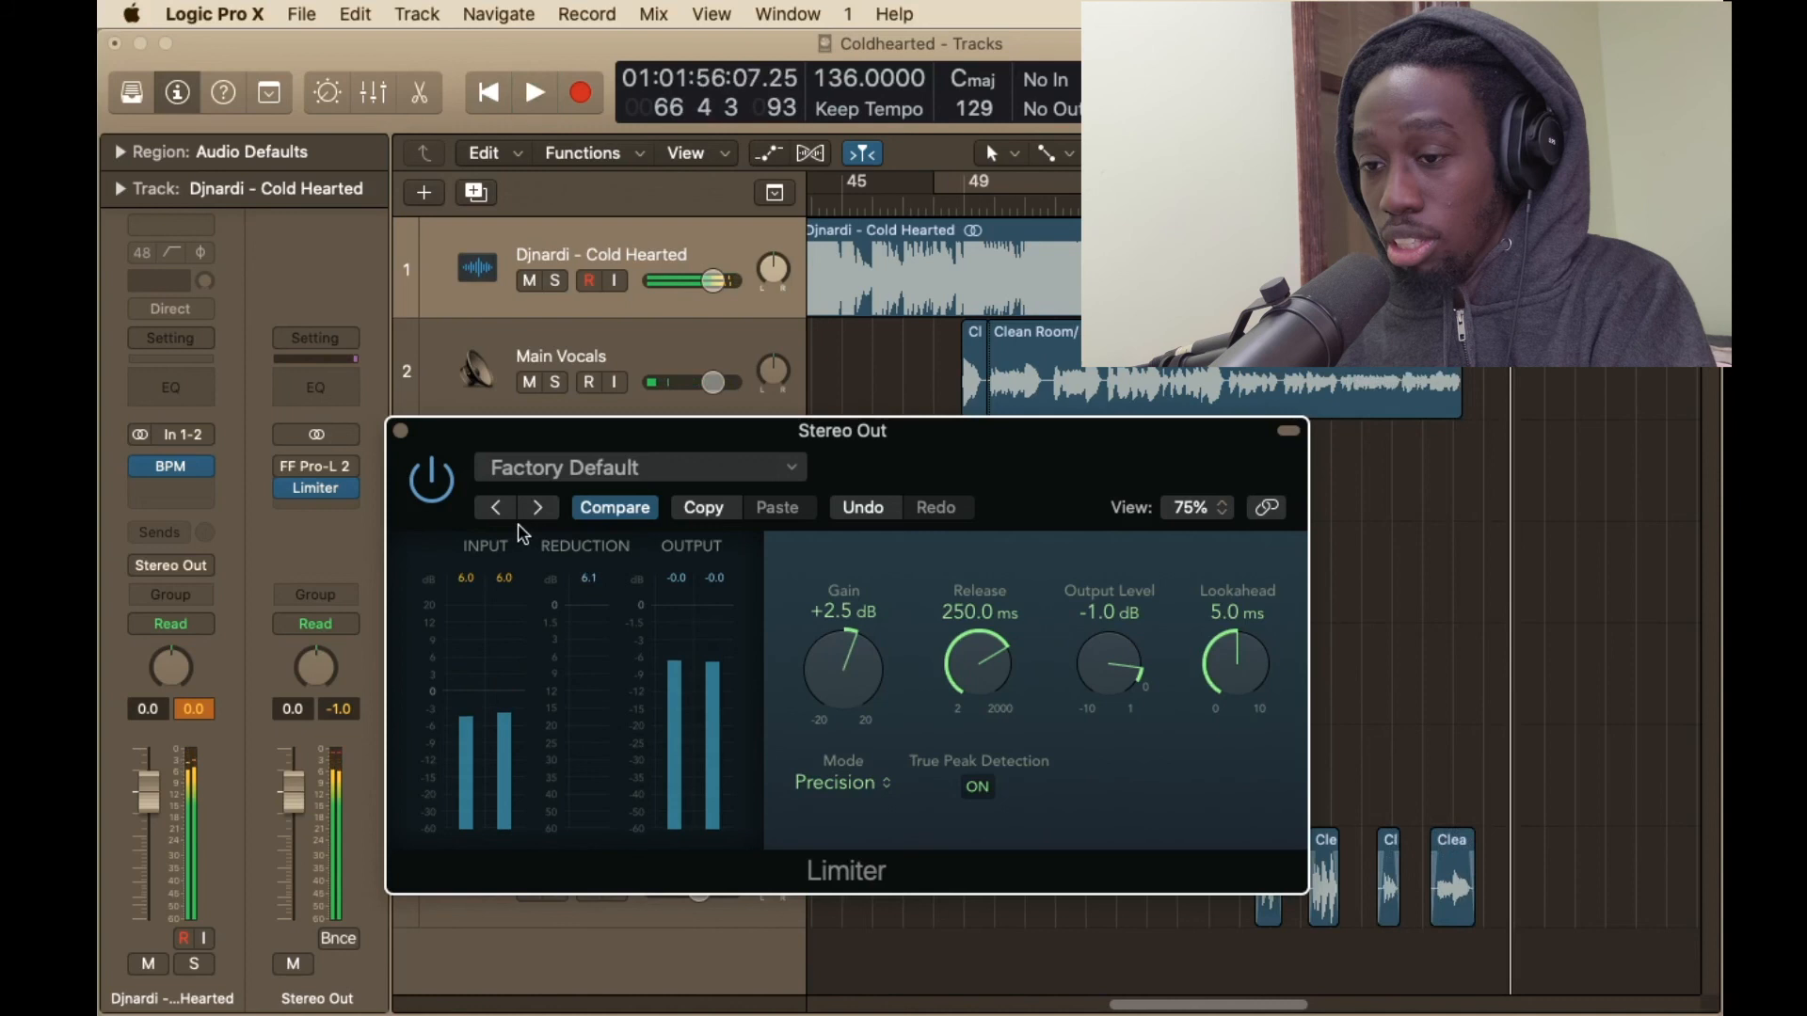